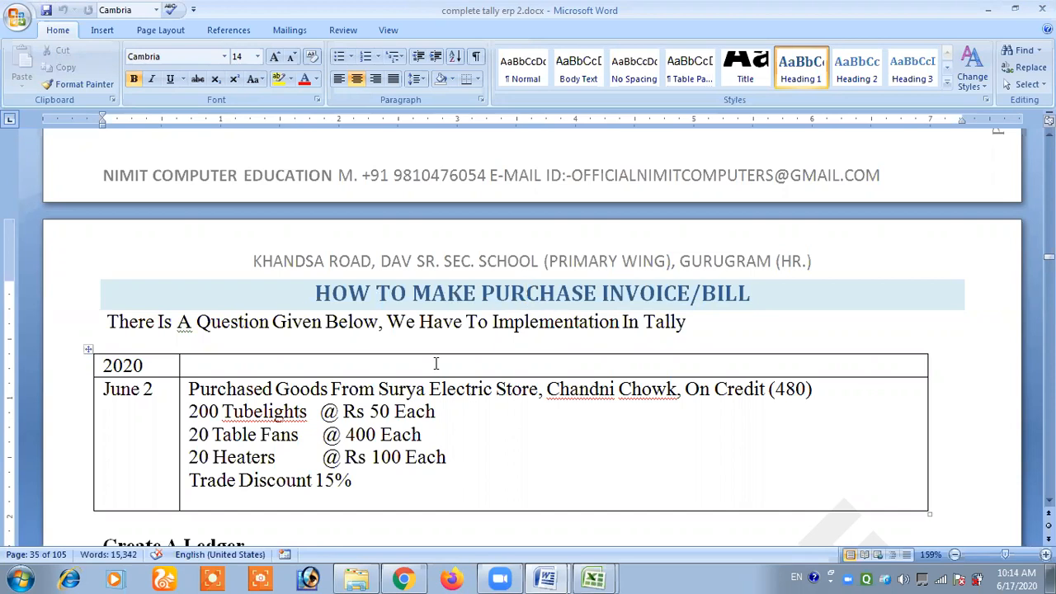
# Read the June 2 purchase question in the table, checking the date, supplier, supplier's location and credit terms
pyautogui.scroll(-2, 425, 389)
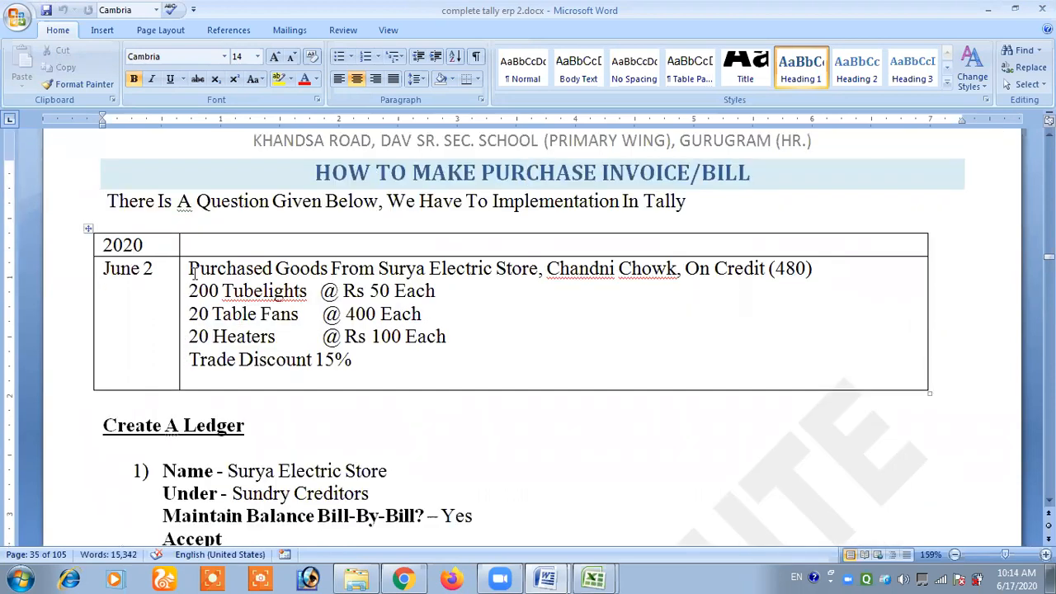
pyautogui.moveTo(99, 267); pyautogui.dragTo(156, 269)
pyautogui.click(157, 269)
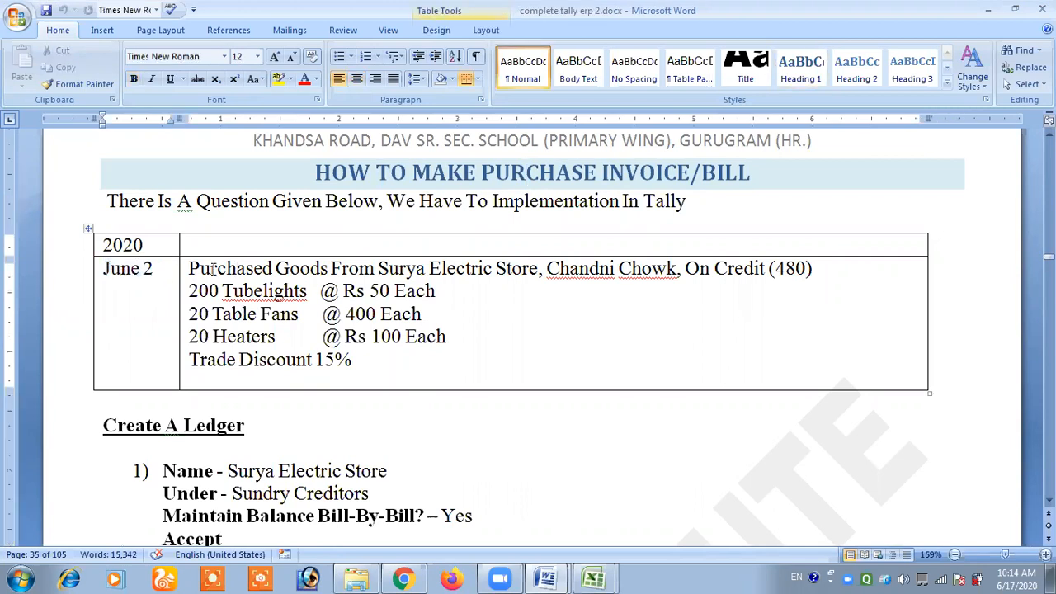
pyautogui.moveTo(188, 269); pyautogui.dragTo(537, 269)
pyautogui.click(522, 268)
pyautogui.moveTo(547, 268); pyautogui.dragTo(813, 273)
pyautogui.click(759, 273)
pyautogui.click(809, 269)
# Examine the purchased items, their quantities and rates, and the trade discount in the June 2 question
pyautogui.click(185, 291)
pyautogui.click(244, 290)
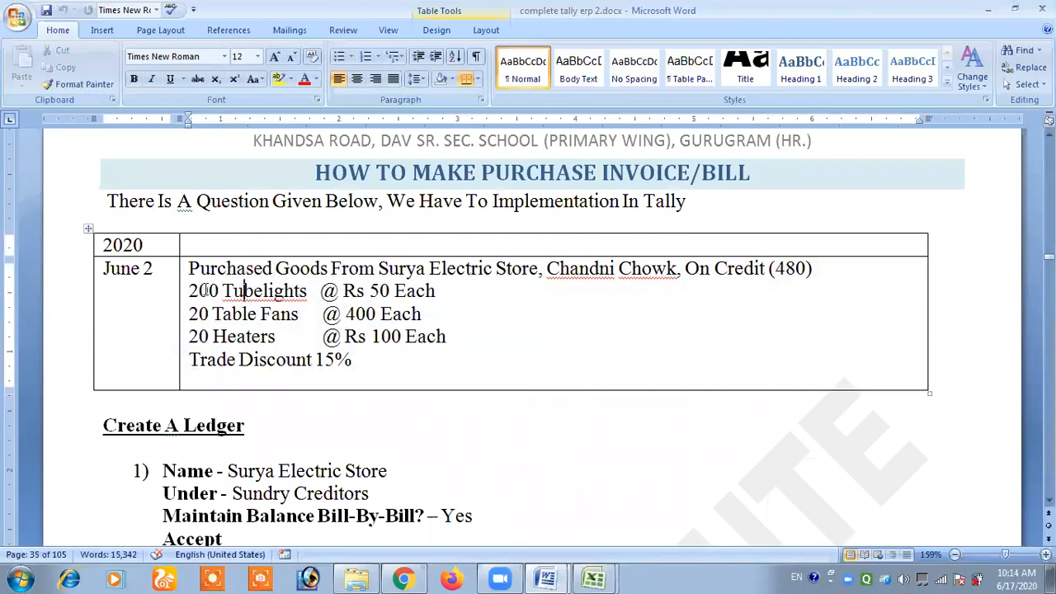
pyautogui.moveTo(188, 291); pyautogui.dragTo(444, 291)
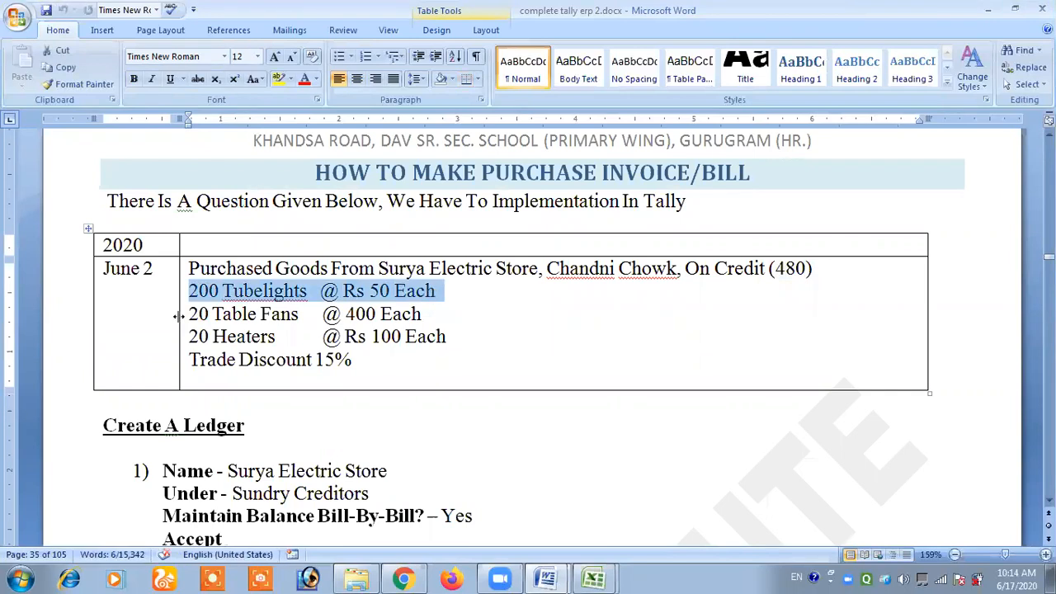
pyautogui.moveTo(189, 314); pyautogui.dragTo(433, 315)
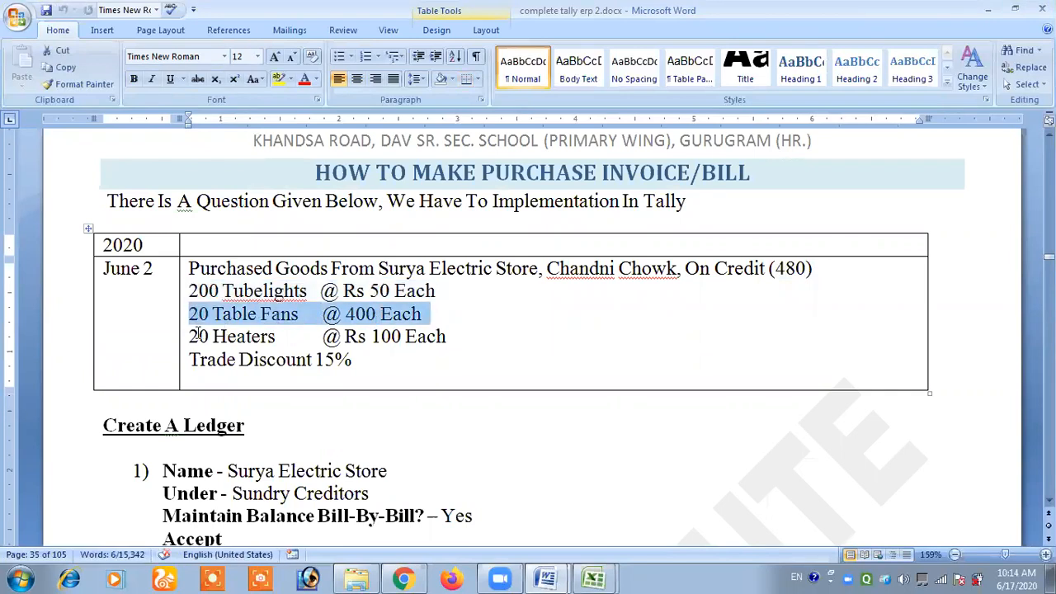
pyautogui.moveTo(189, 336); pyautogui.dragTo(480, 341)
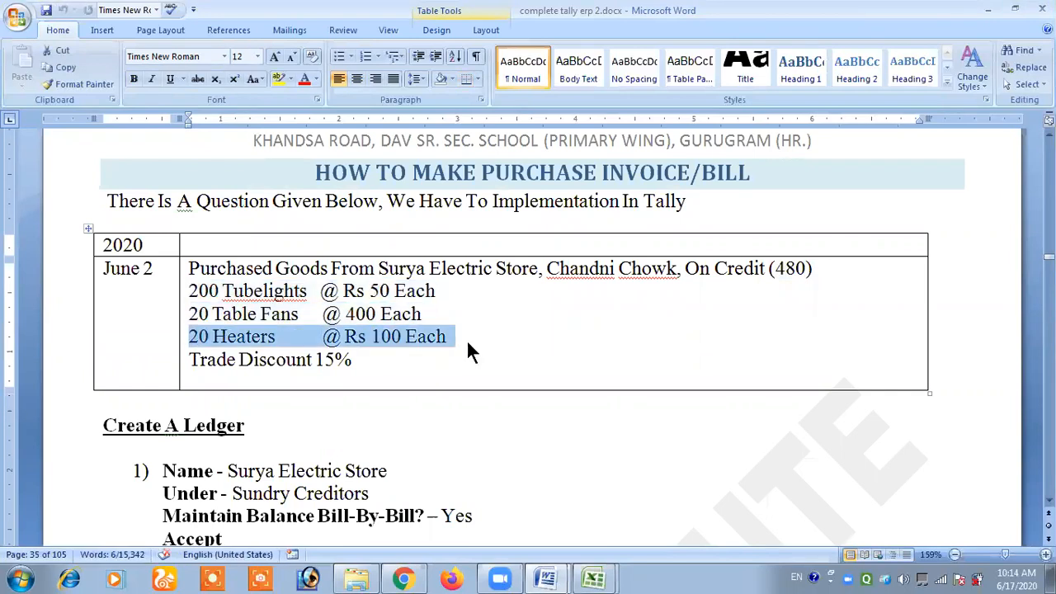
pyautogui.click(467, 342)
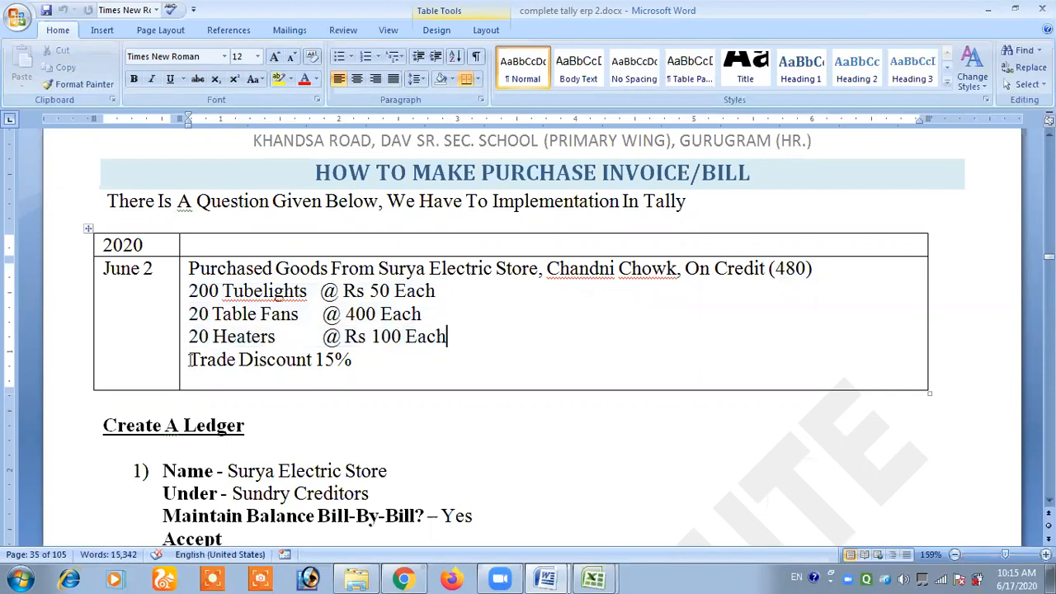
pyautogui.moveTo(190, 360); pyautogui.dragTo(360, 360)
pyautogui.click(359, 360)
pyautogui.scroll(-2, 301, 340)
# Launch Tally.ERP 9 and continue in Educational Mode to reach the Gateway of Tally
pyautogui.click(20, 581)
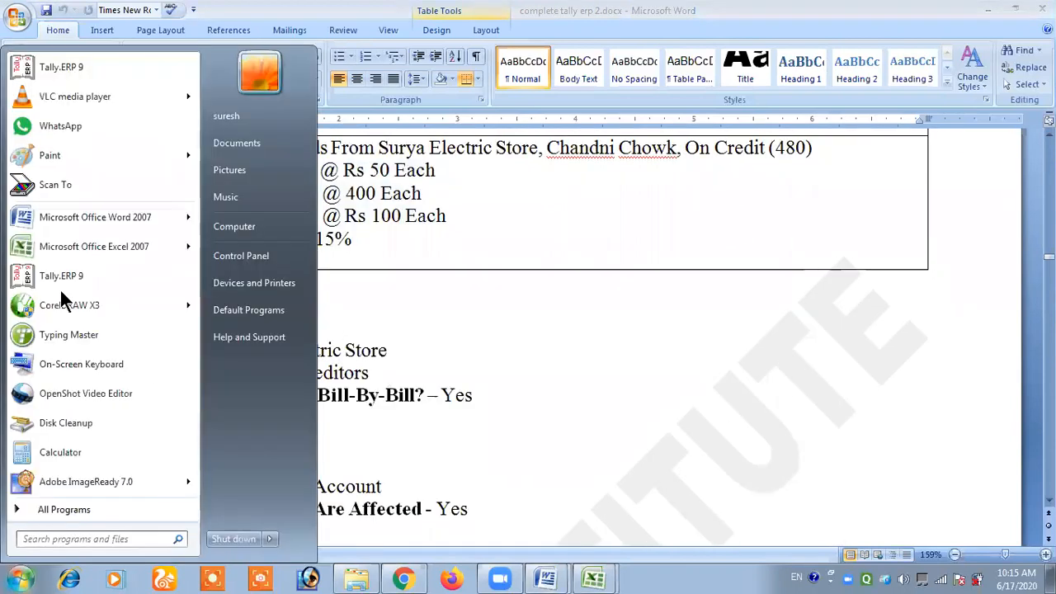
pyautogui.click(66, 275)
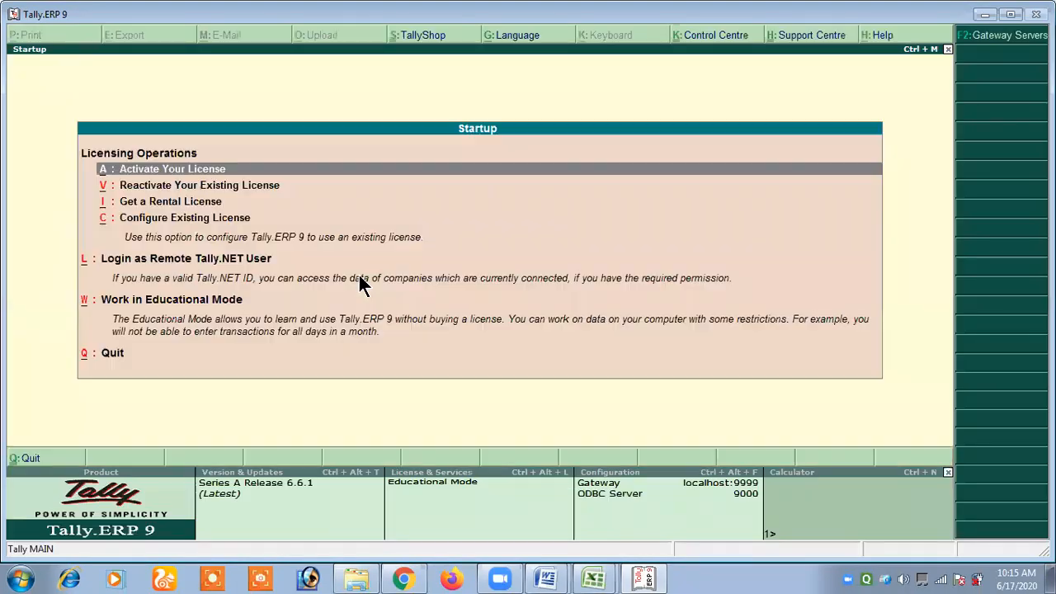
pyautogui.press('Return')
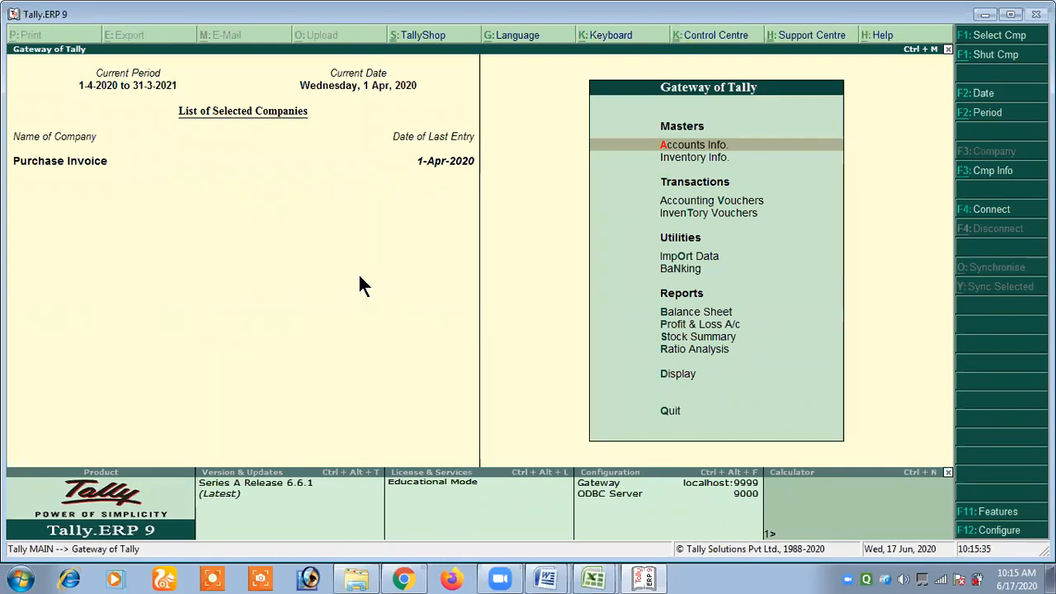
# Close the loaded company and start a new company with the name and mailing name PURCHASE INVOICE
pyautogui.hotkey('alt', 'F1')
pyautogui.press('Down')
pyautogui.press('Down')
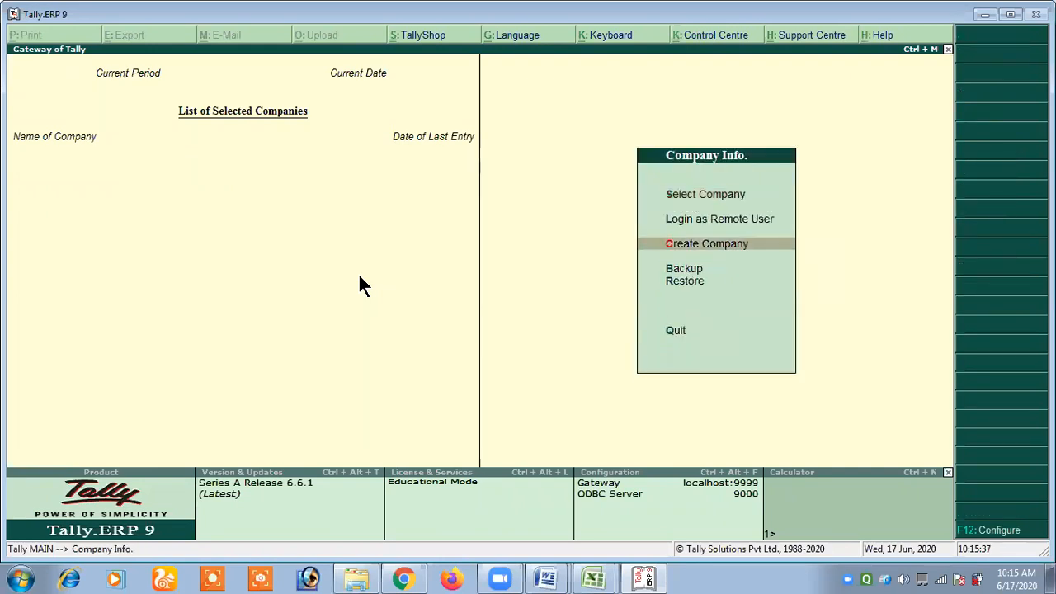
pyautogui.press('Return')
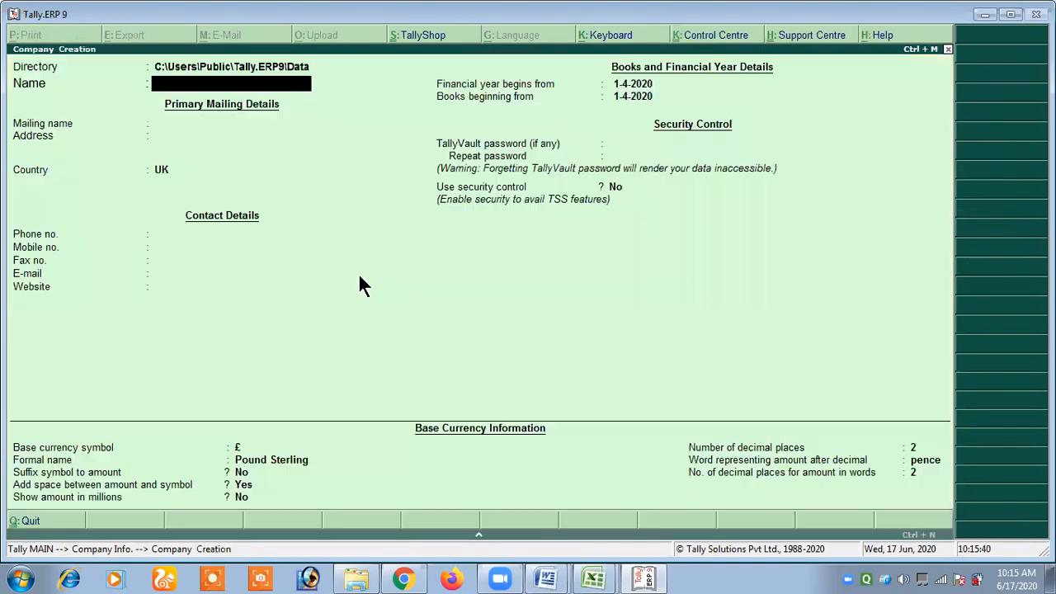
pyautogui.write('PURCHASE IN')
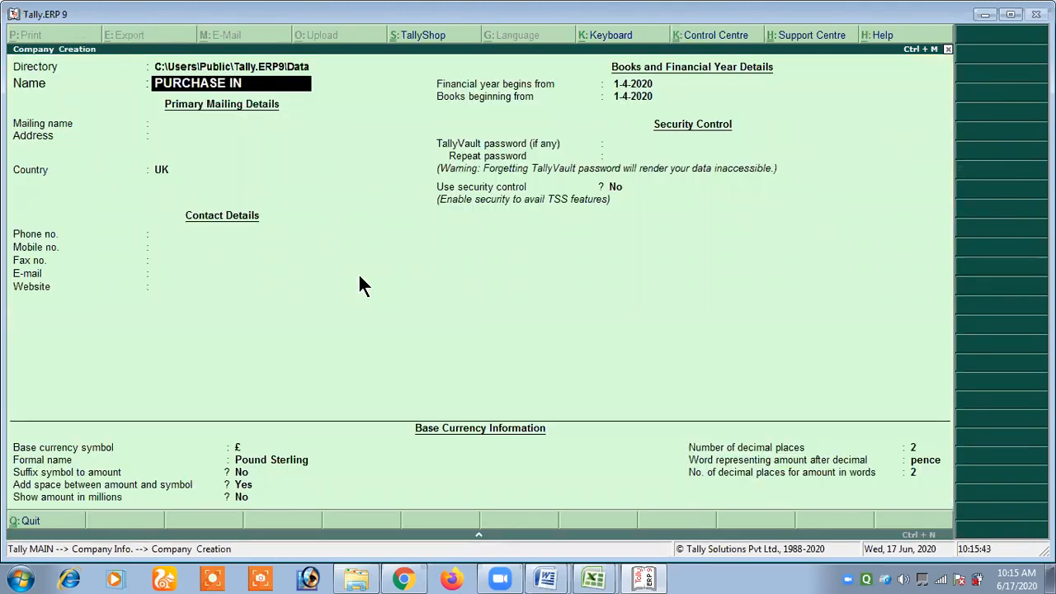
pyautogui.write('VOICE')
pyautogui.press('Return')
pyautogui.press('Return')
pyautogui.press('Return')
# Set the company's country to India and state to Haryana, keep the remaining defaults, and create the company
pyautogui.write('INDI')
pyautogui.press('Return')
pyautogui.write('HARY')
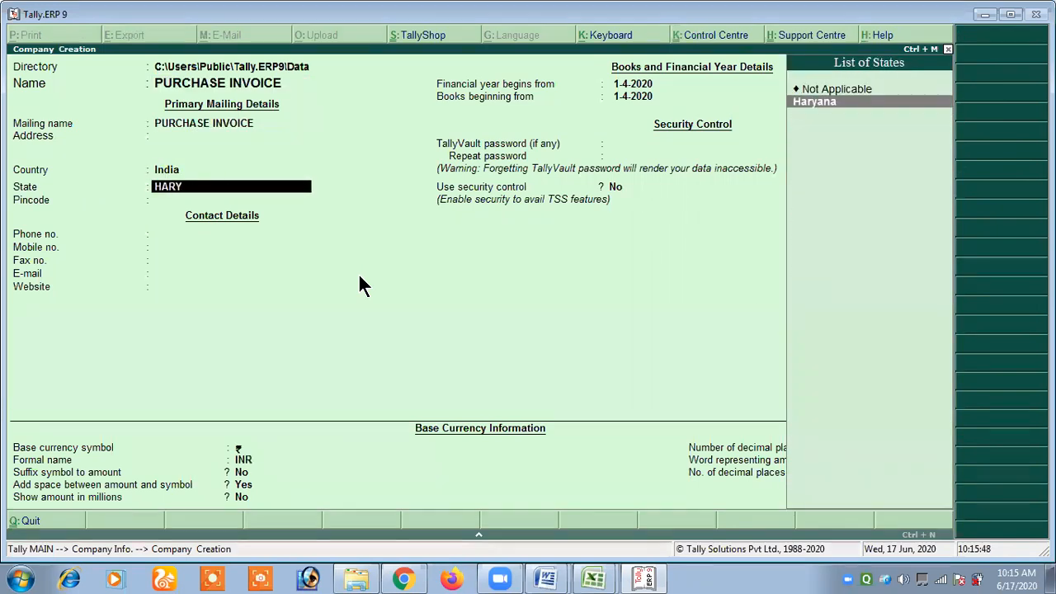
pyautogui.press('Return')
pyautogui.press('Return')
pyautogui.press('Return')
pyautogui.press('Return')
pyautogui.press('Return')
pyautogui.press('Return')
pyautogui.press('Return')
pyautogui.press('Return')
pyautogui.press('Return')
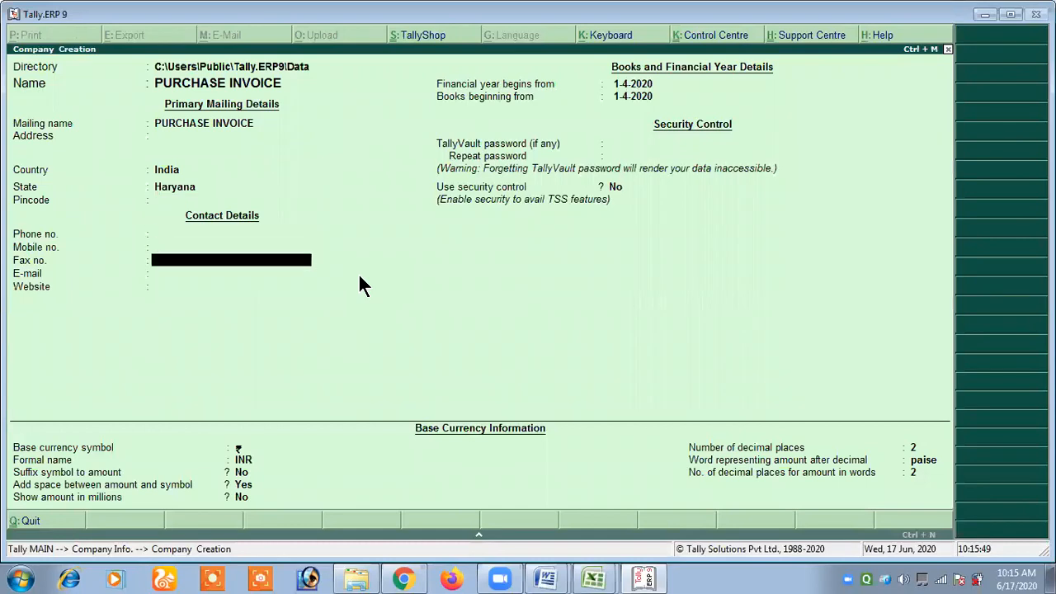
pyautogui.press('Return')
pyautogui.press('Return')
pyautogui.press('Return')
pyautogui.press('Return')
pyautogui.press('Return')
pyautogui.press('Return')
pyautogui.press('Return')
pyautogui.press('Return')
pyautogui.press('Return')
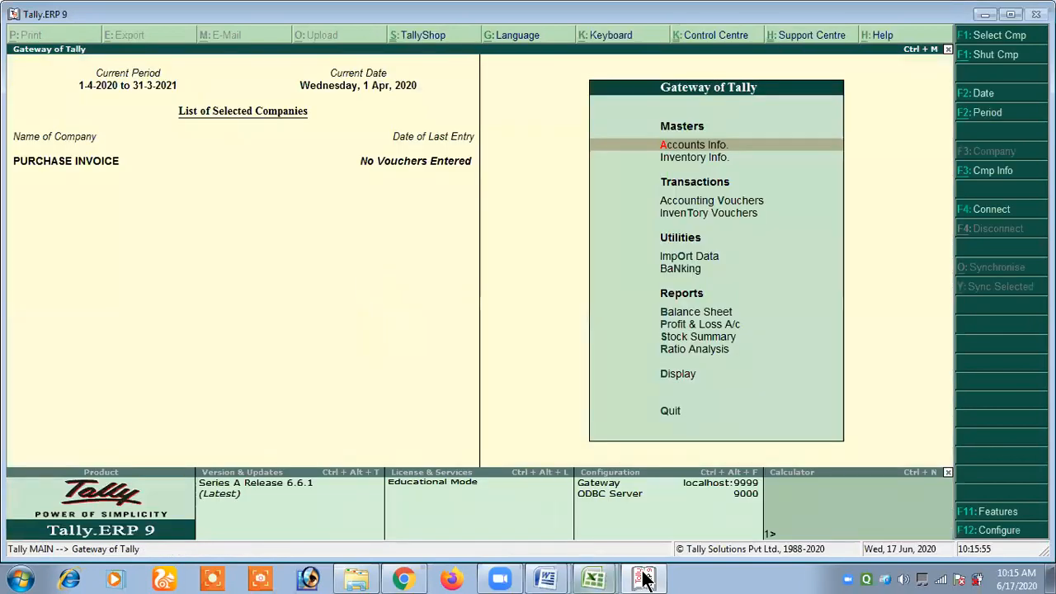
# Switch to Word and close Document1 without saving, returning to the complete tally erp 2.docx notes
pyautogui.moveTo(546, 577)
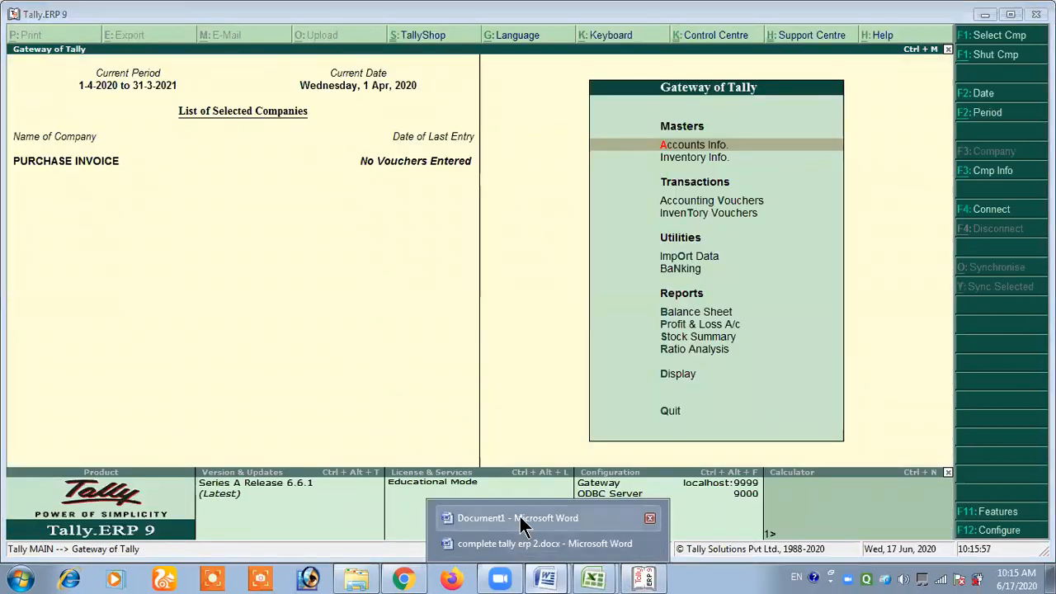
pyautogui.click(520, 518)
pyautogui.click(1042, 8)
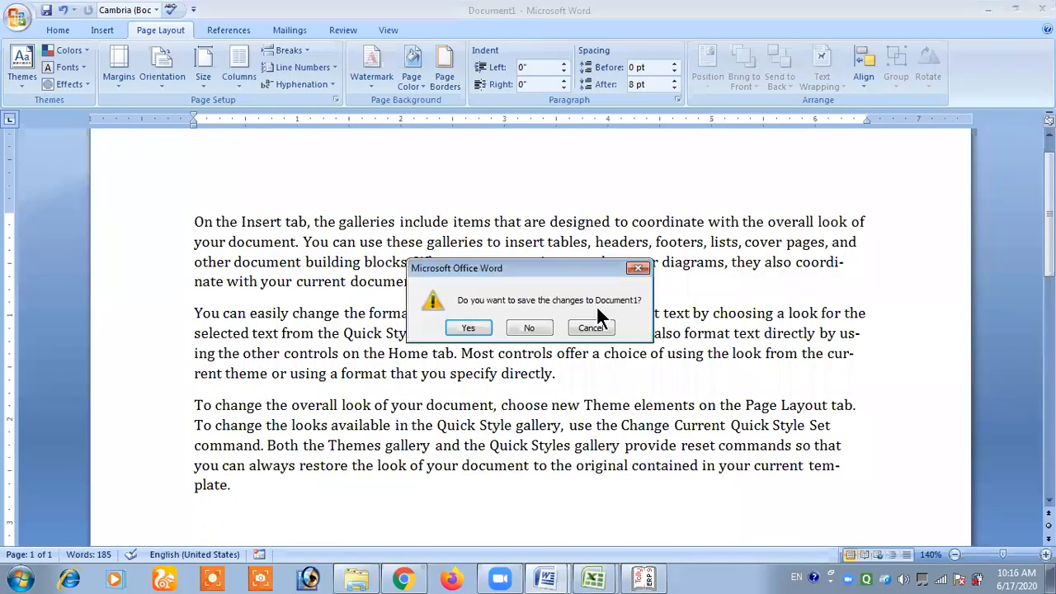
pyautogui.click(532, 330)
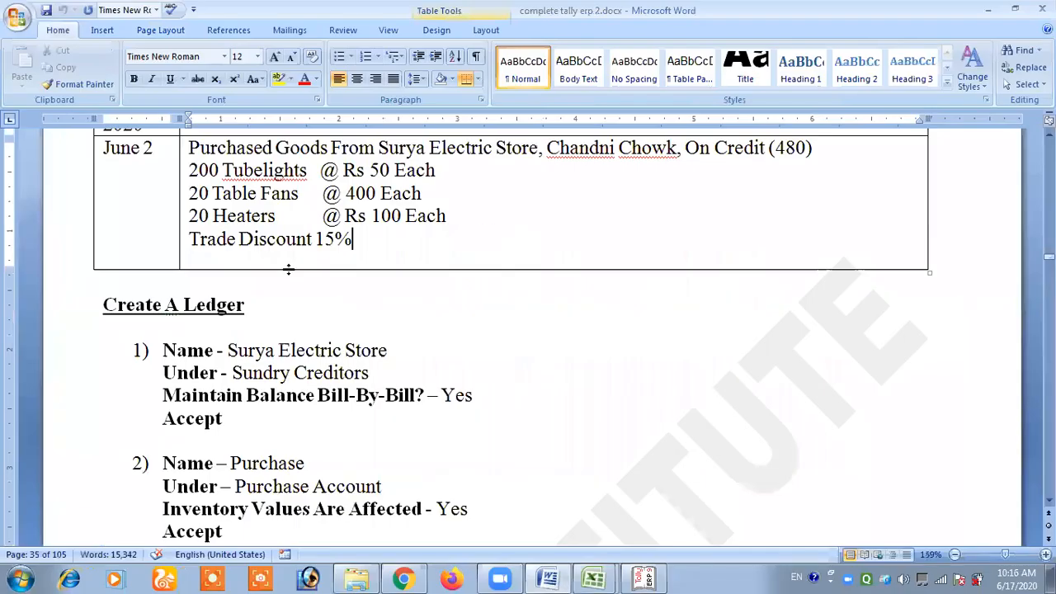
# Review the Create A Ledger notes for the names, groups and options of the supplier and purchase ledgers
pyautogui.scroll(1, 226, 282)
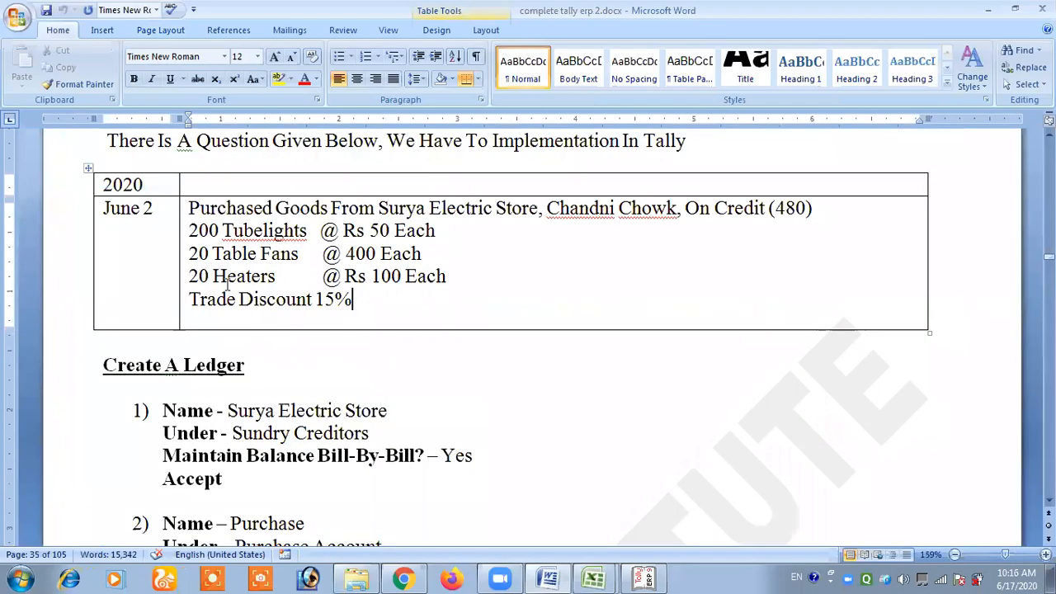
pyautogui.scroll(-2, 227, 282)
pyautogui.tripleClick(259, 245)
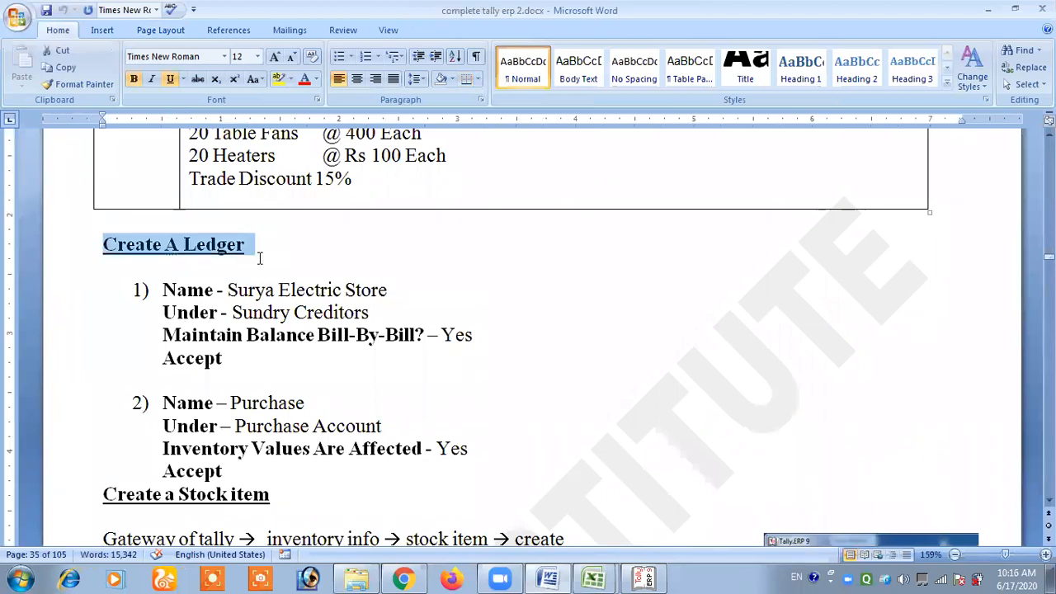
pyautogui.click(240, 175)
pyautogui.scroll(-2, 366, 170)
pyautogui.click(389, 173)
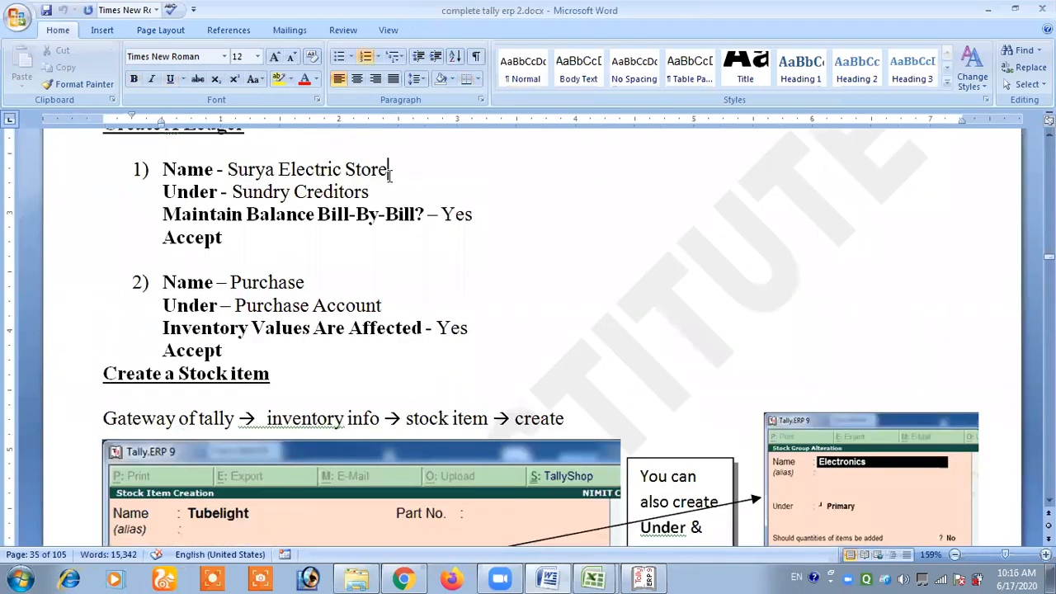
pyautogui.moveTo(232, 191); pyautogui.dragTo(386, 193)
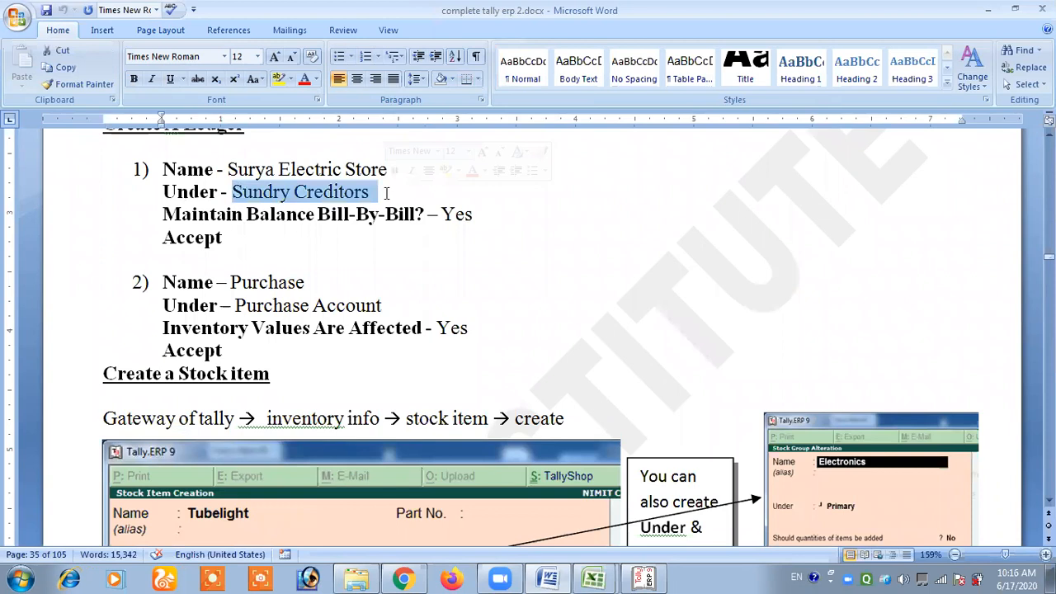
pyautogui.click(386, 193)
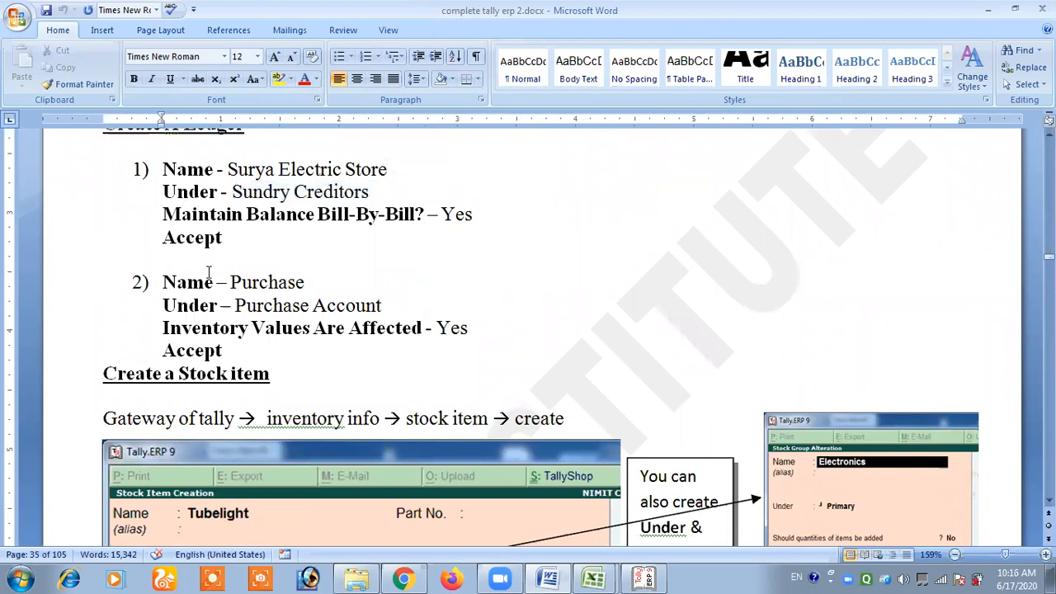
pyautogui.scroll(-1, 208, 272)
pyautogui.moveTo(246, 222); pyautogui.dragTo(360, 234)
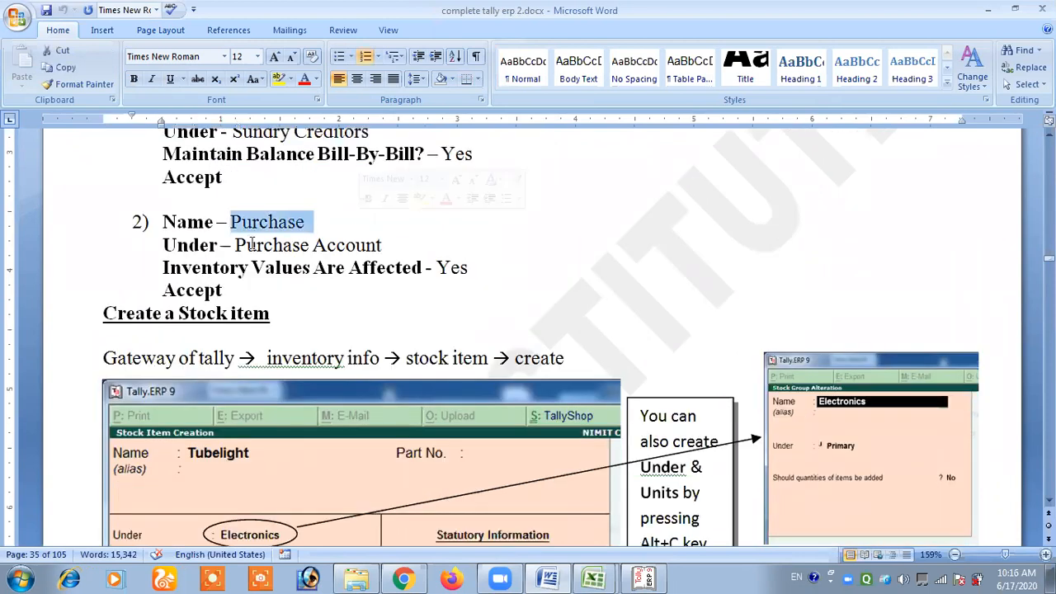
pyautogui.click(402, 244)
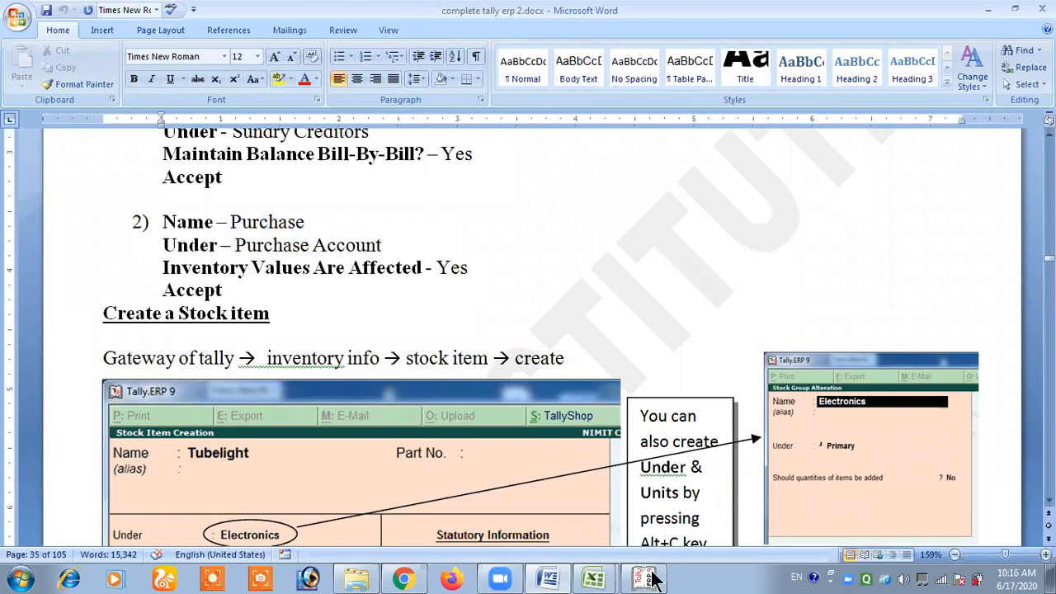
# Switch to Tally.ERP 9 and start a new single ledger named SURYA ELECTRONICS STORE
pyautogui.hotkey('alt', 'Tab')
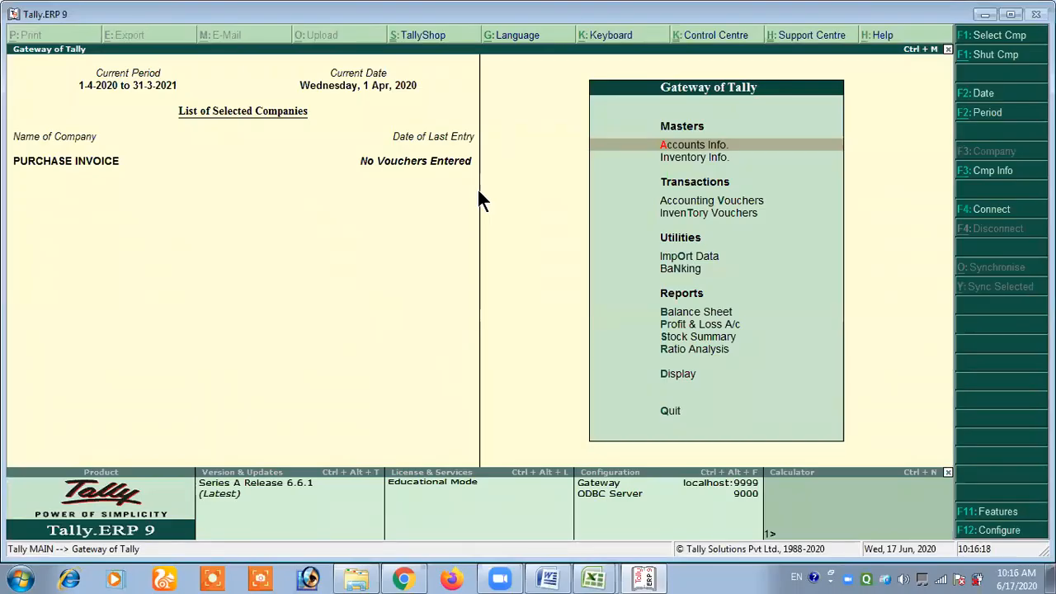
pyautogui.click(768, 145)
pyautogui.press('Return')
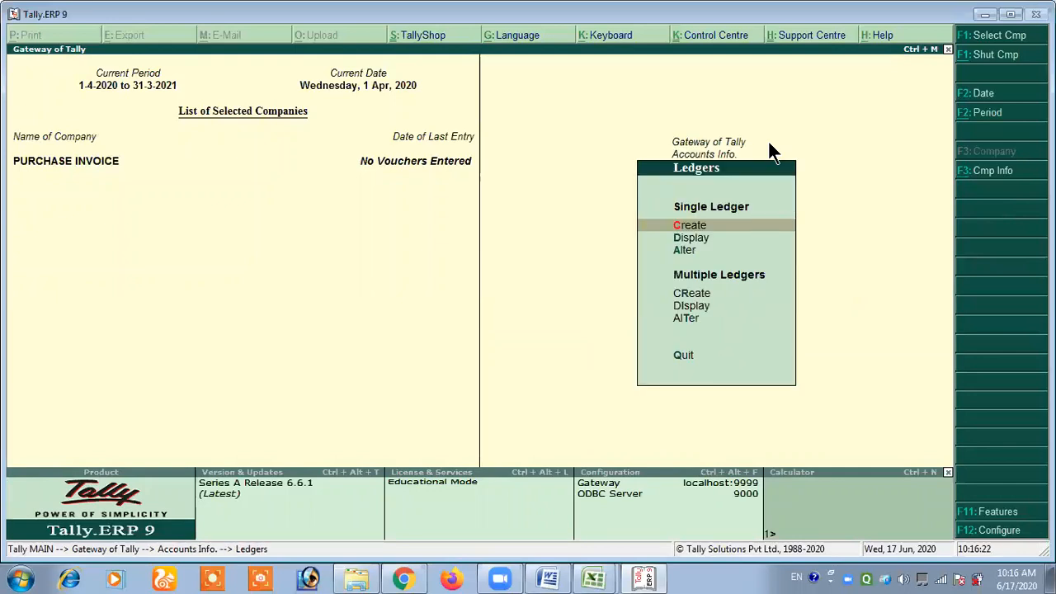
pyautogui.press('Return')
pyautogui.write('SUR')
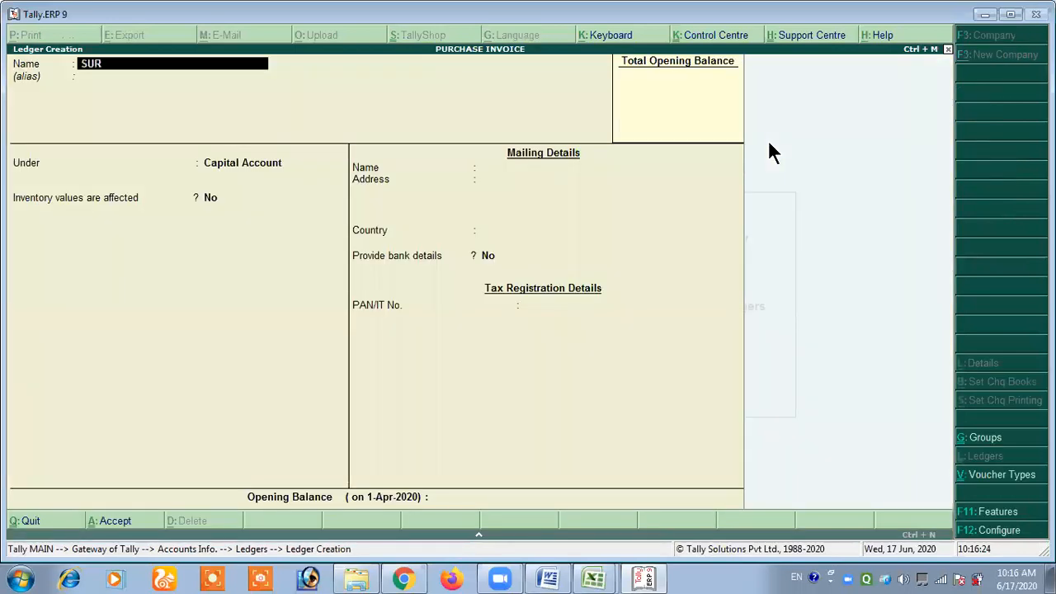
pyautogui.write('YA ELECTRONICS TOR')
pyautogui.press('BackSpace')
pyautogui.press('BackSpace')
pyautogui.press('BackSpace')
pyautogui.press('BackSpace')
pyautogui.write('STORE')
pyautogui.press('Return')
pyautogui.press('Return')
# Place the supplier ledger under Sundry Creditors, maintain balances bill-by-bill, keep the other defaults, and save it
pyautogui.write('SUNDRY CREDIT')
pyautogui.press('Return')
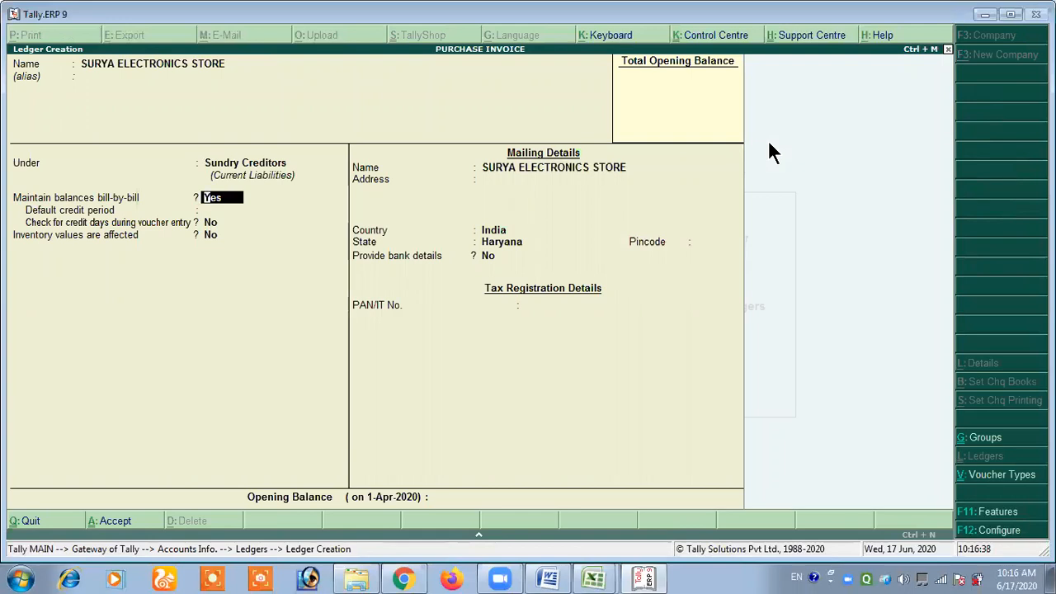
pyautogui.press('Return')
pyautogui.press('Return')
pyautogui.press('Return')
pyautogui.press('Return')
pyautogui.press('Return')
pyautogui.press('Return')
pyautogui.press('Return')
pyautogui.press('Return')
pyautogui.press('Return')
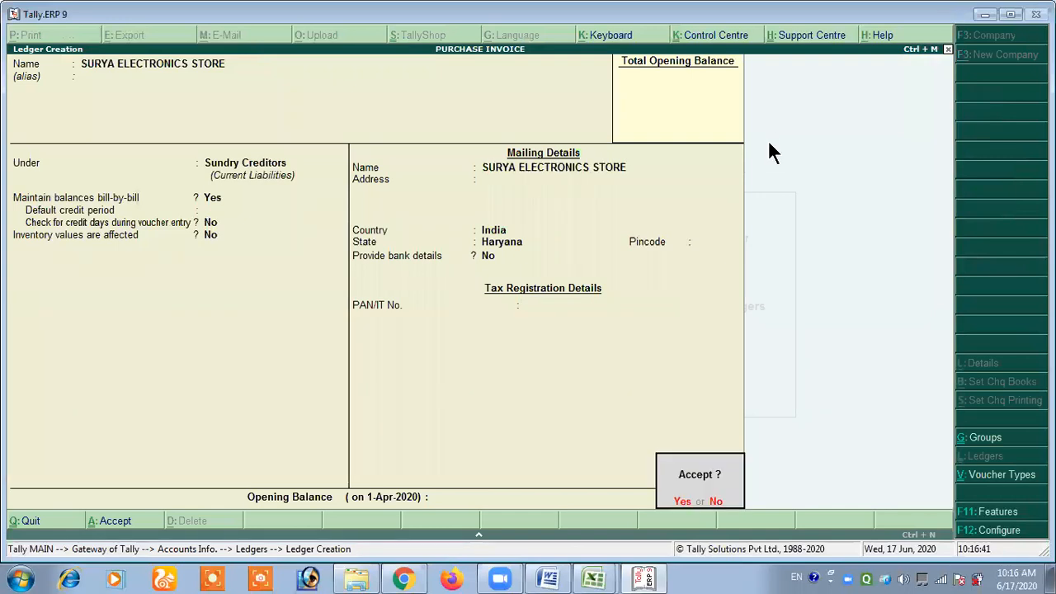
pyautogui.press('Return')
# Create a PURCHASE ledger under Purchase Accounts with inventory values affected set to Yes, and save it
pyautogui.write('PURCHASE')
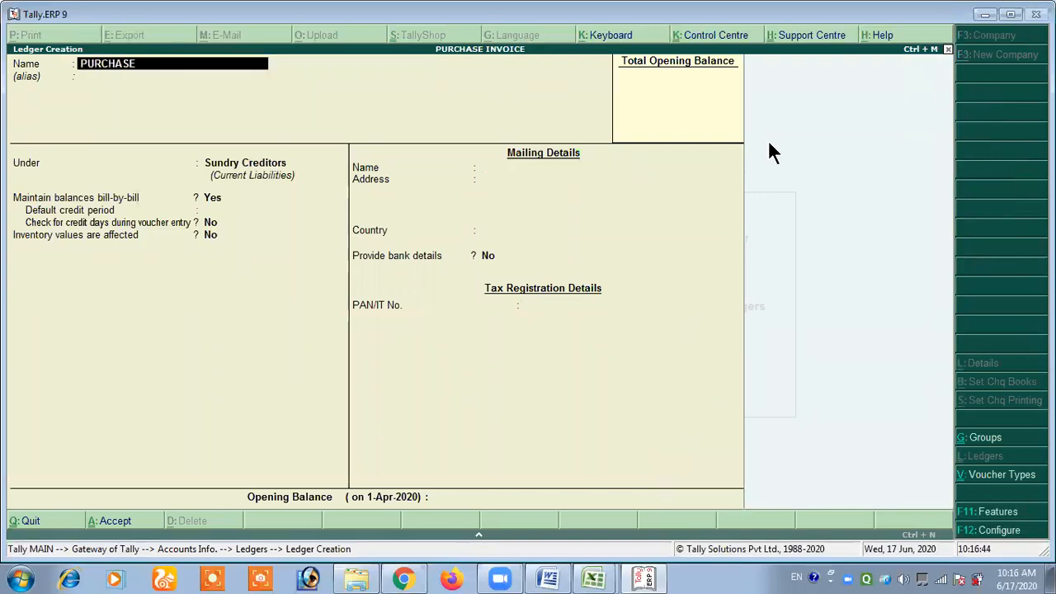
pyautogui.press('Return')
pyautogui.press('Return')
pyautogui.write('PURCHASE')
pyautogui.press('Return')
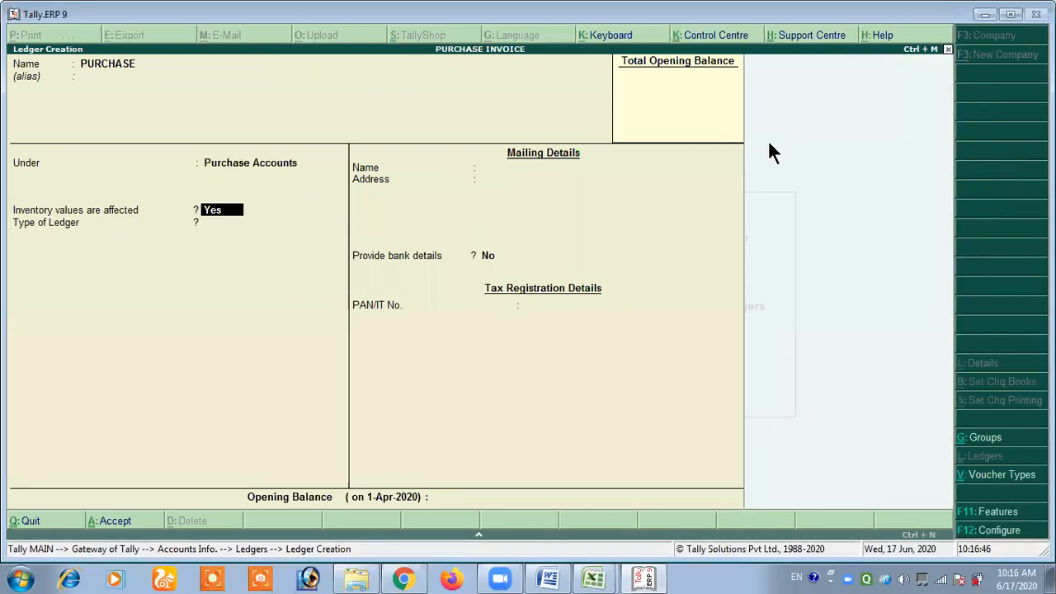
pyautogui.press('Return')
pyautogui.press('Return')
pyautogui.press('Return')
pyautogui.press('Return')
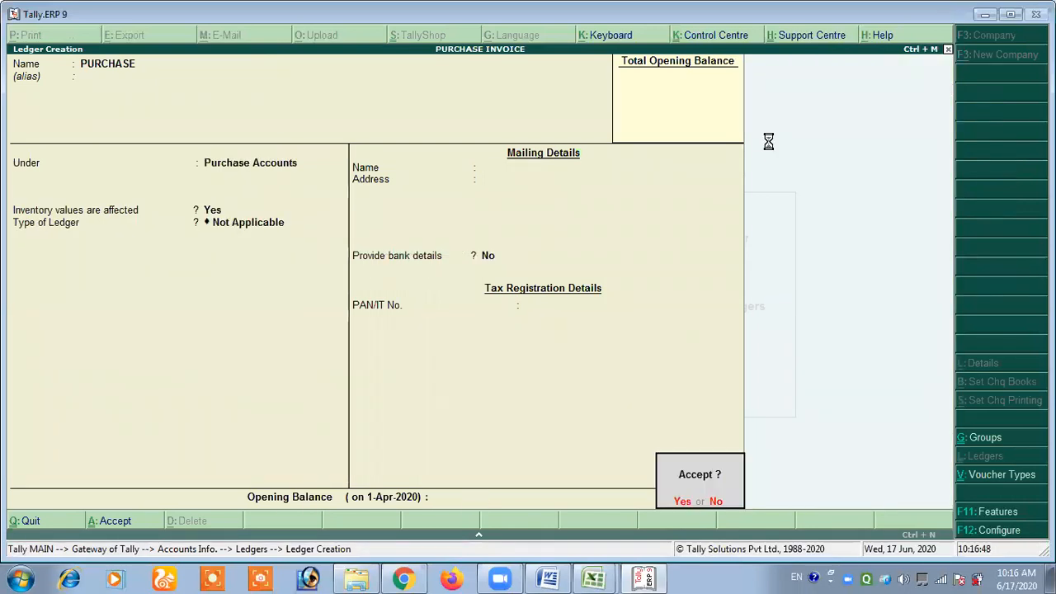
pyautogui.press('Return')
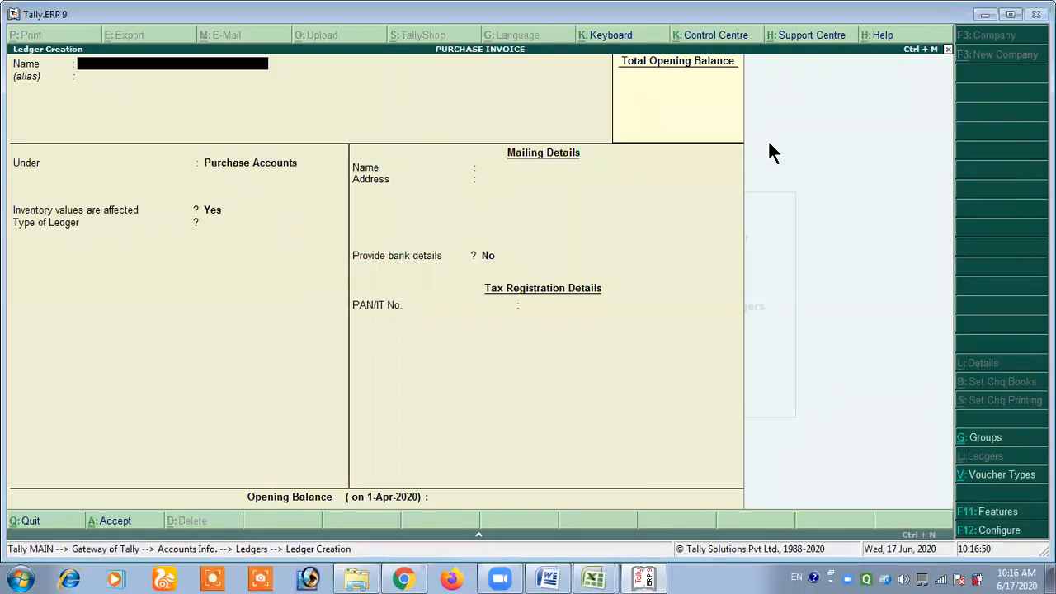
# Switch to the Word notes and review the Create a Stock item section, including its path and the stock group and unit examples
pyautogui.hotkey('alt', 'Tab')
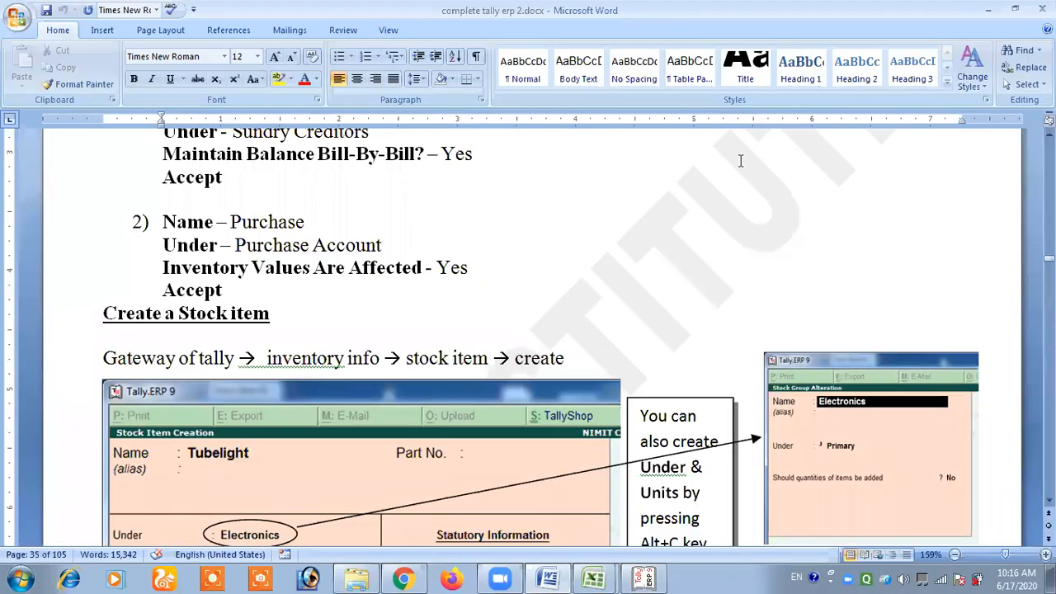
pyautogui.scroll(-1, 361, 295)
pyautogui.moveTo(127, 253); pyautogui.dragTo(299, 258)
pyautogui.click(298, 258)
pyautogui.moveTo(268, 298); pyautogui.dragTo(564, 299)
pyautogui.click(556, 298)
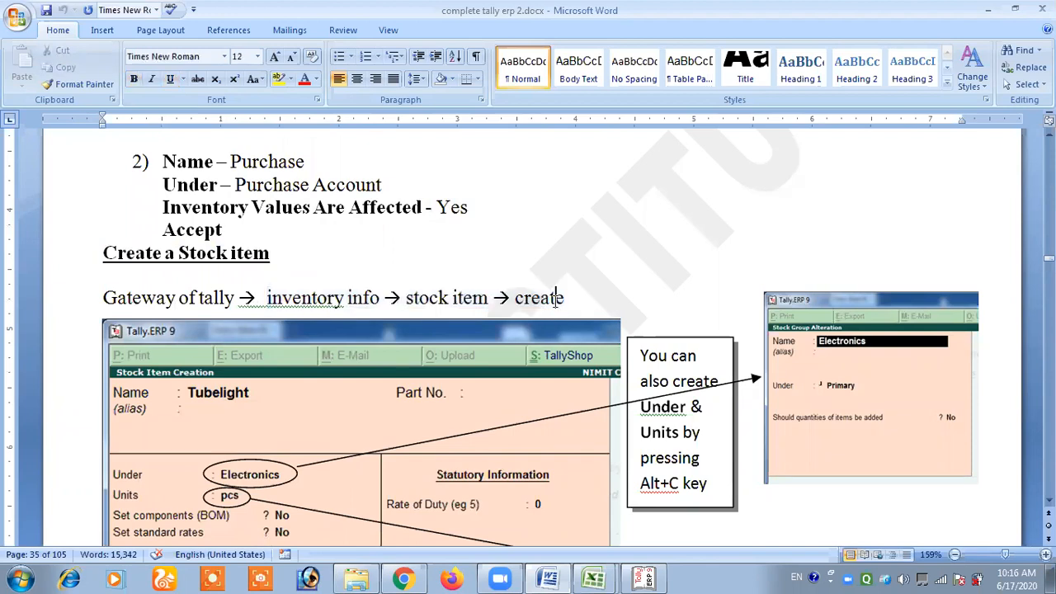
pyautogui.scroll(-1, 556, 299)
pyautogui.scroll(-2, 305, 239)
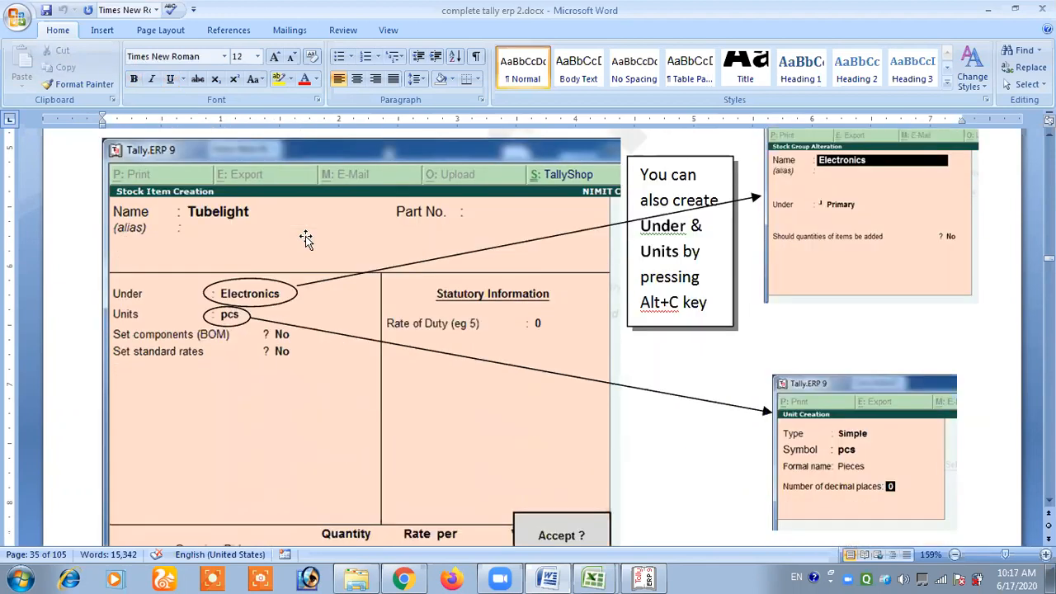
pyautogui.scroll(3, 305, 240)
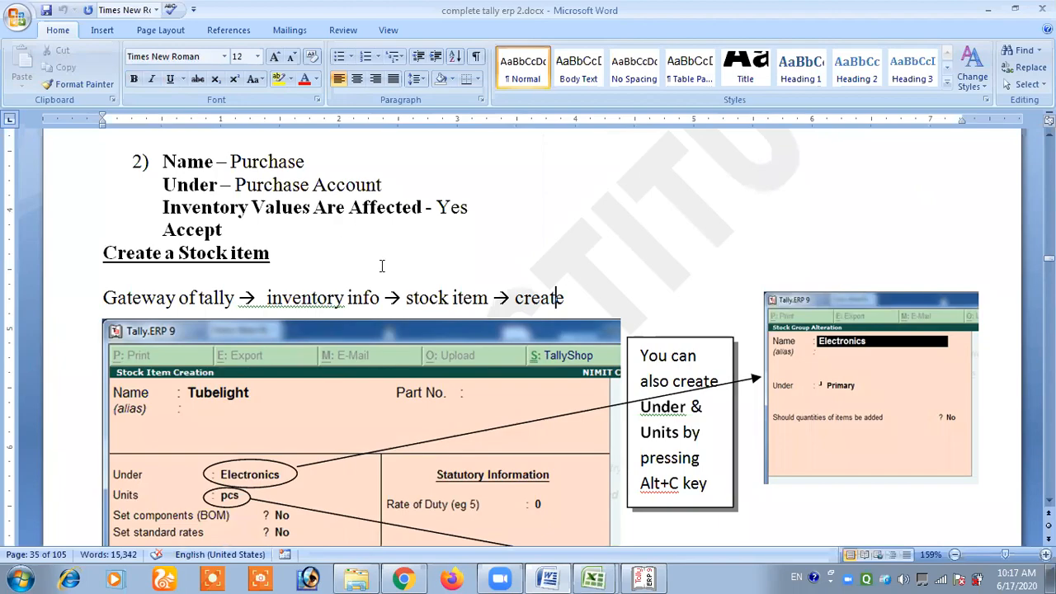
# Switch back to Tally.ERP 9, leave ledger creation without saving the blank ledger, and open Inventory Info
pyautogui.hotkey('alt', 'Tab')
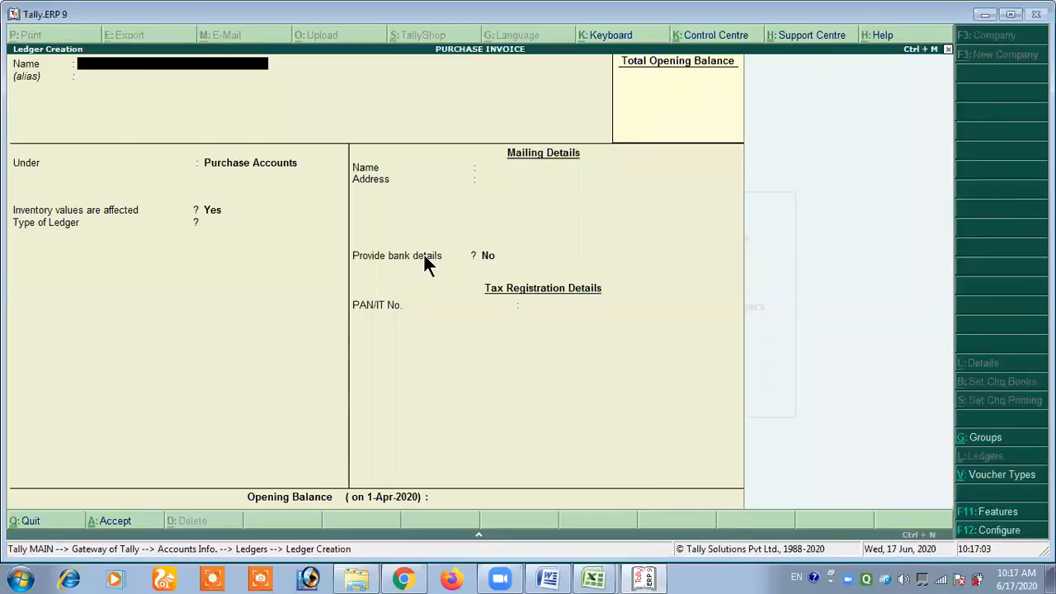
pyautogui.press('Escape')
pyautogui.press('Return')
pyautogui.press('Escape')
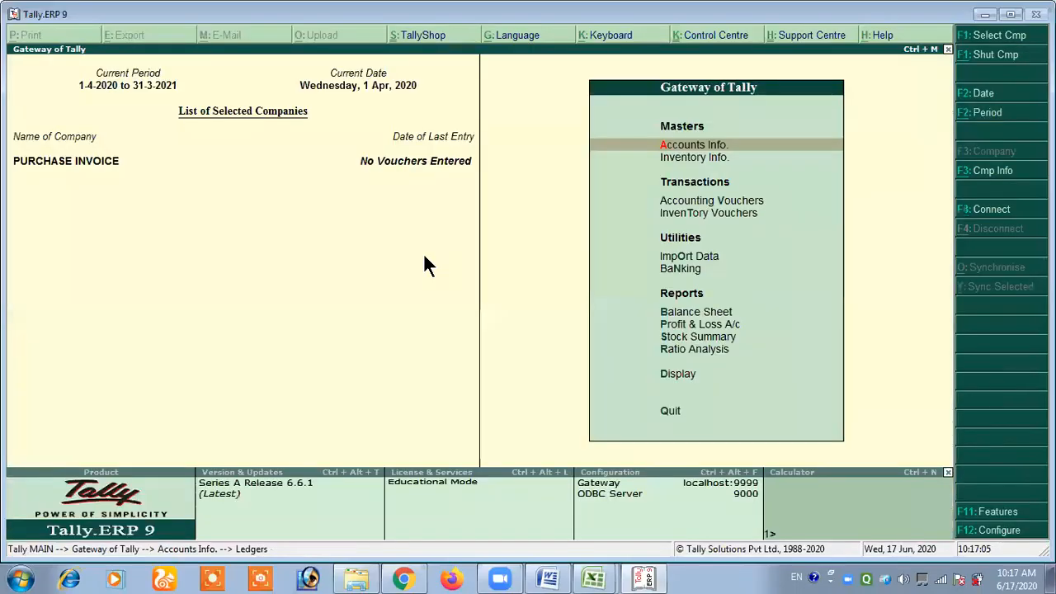
pyautogui.press('Down')
pyautogui.press('Return')
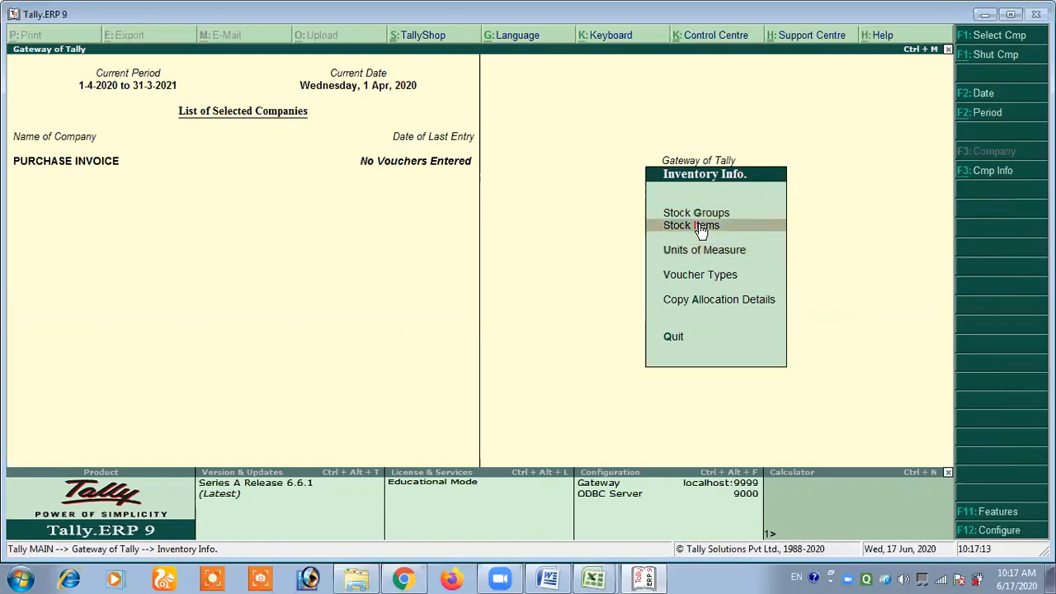
# Switch to the Word notes and examine the stock item example and the goods listed in the June 2 purchase question
pyautogui.hotkey('alt', 'Tab')
pyautogui.scroll(-2, 391, 368)
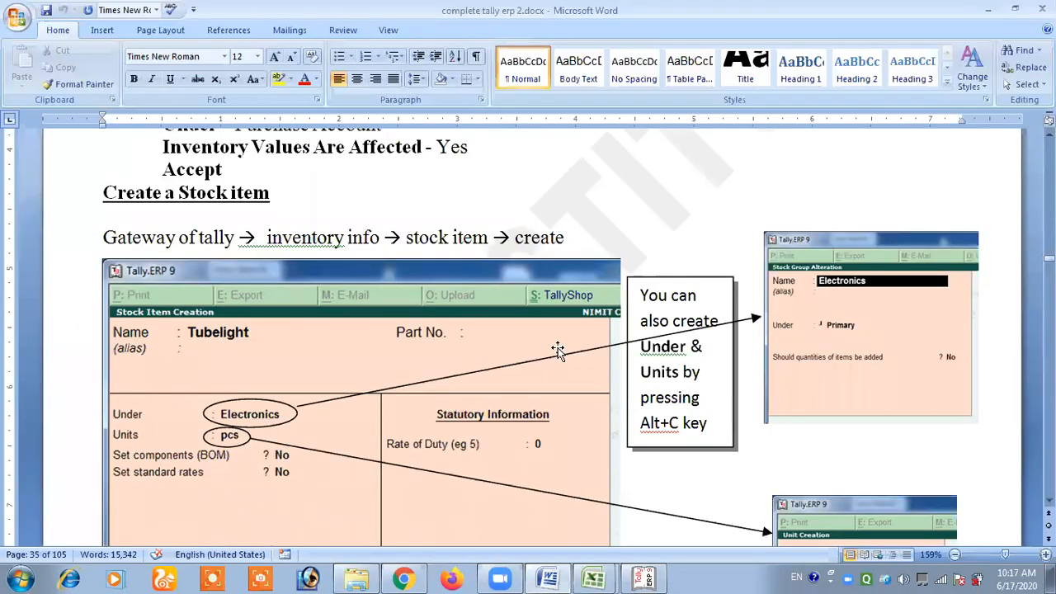
pyautogui.click(729, 365)
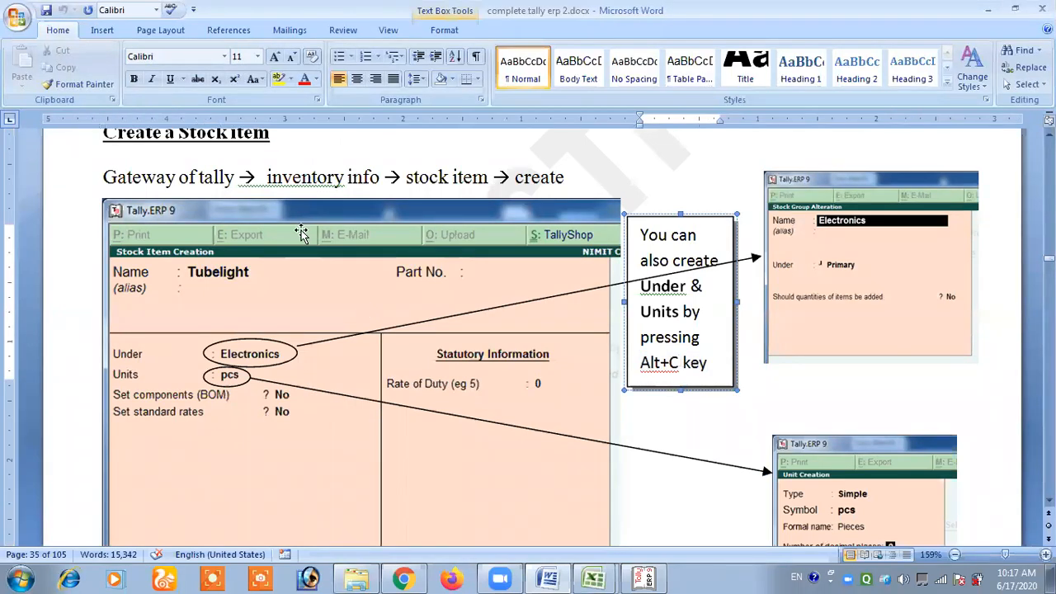
pyautogui.scroll(3, 266, 282)
pyautogui.scroll(2, 265, 282)
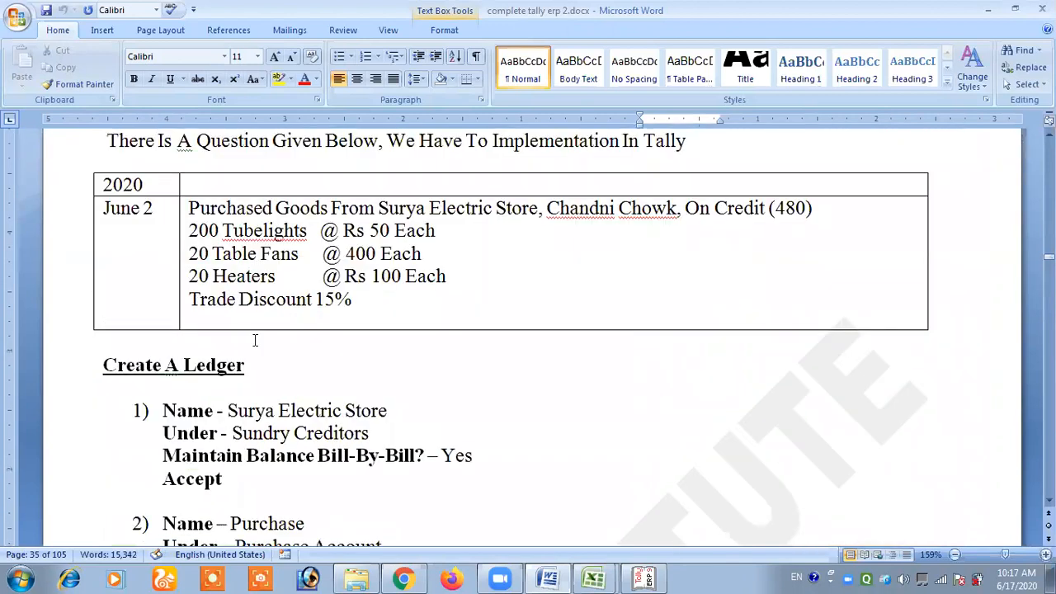
pyautogui.doubleClick(224, 232)
pyautogui.moveTo(218, 260); pyautogui.dragTo(301, 252)
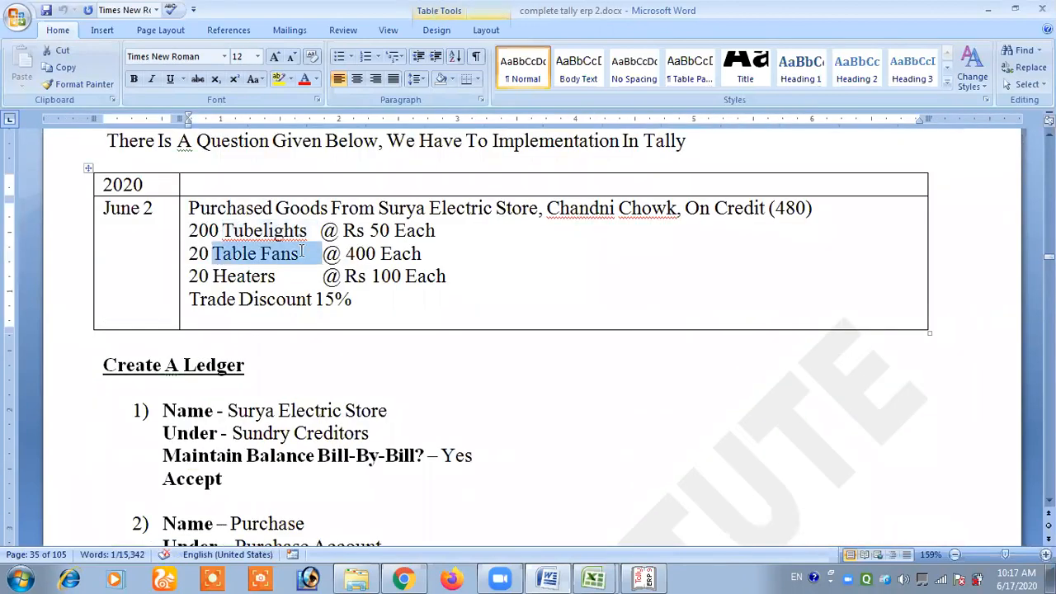
pyautogui.moveTo(226, 281); pyautogui.dragTo(289, 277)
pyautogui.click(289, 276)
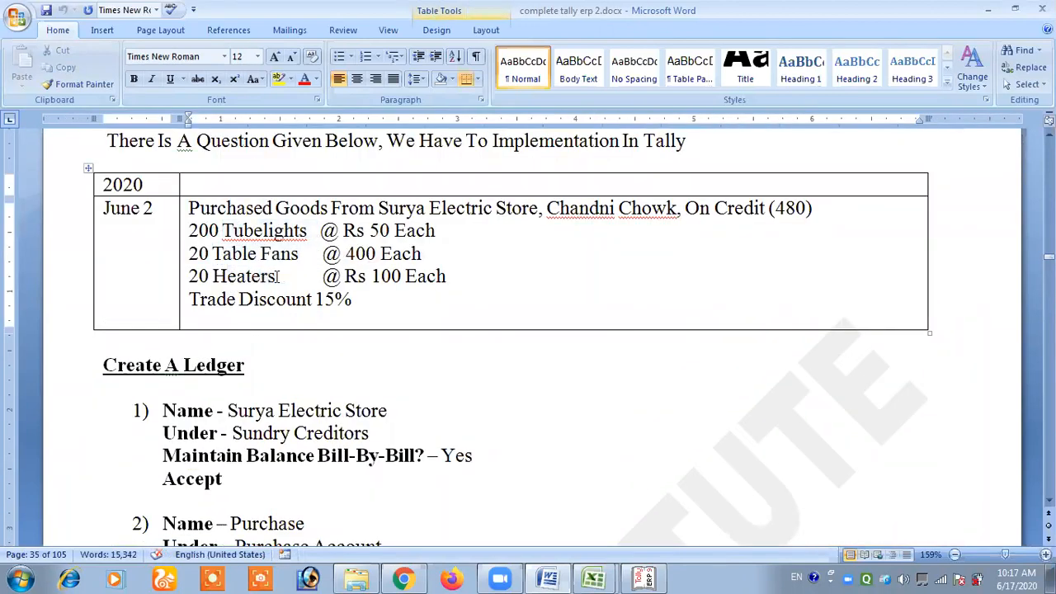
pyautogui.moveTo(492, 211); pyautogui.dragTo(433, 209)
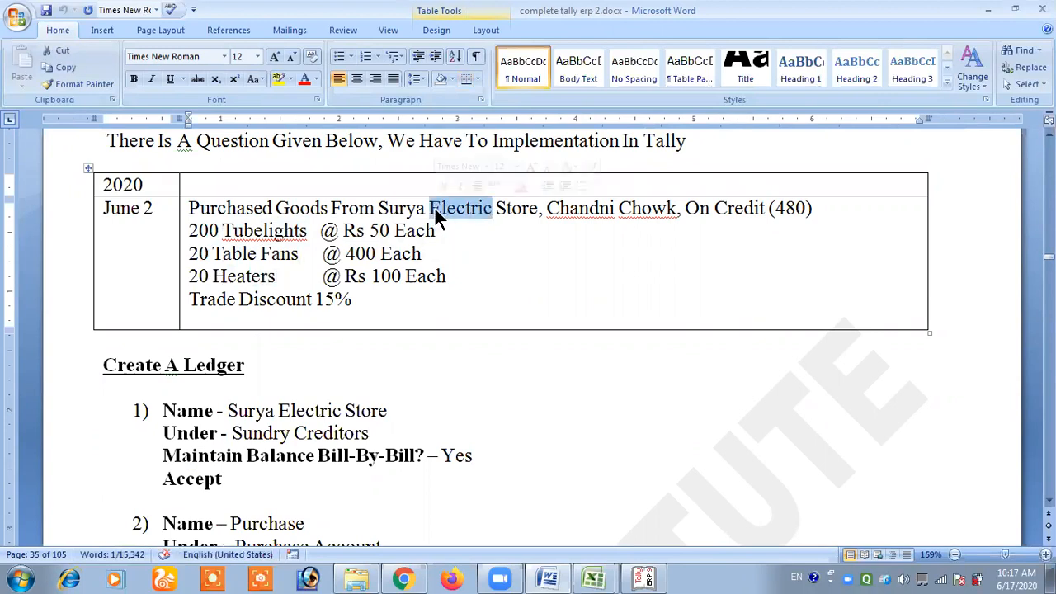
pyautogui.click(381, 254)
# Switch to Tally.ERP 9, create a single stock group named ELECTRONICS under Primary without adding item quantities, save it, and leave group creation
pyautogui.hotkey('alt', 'Tab')
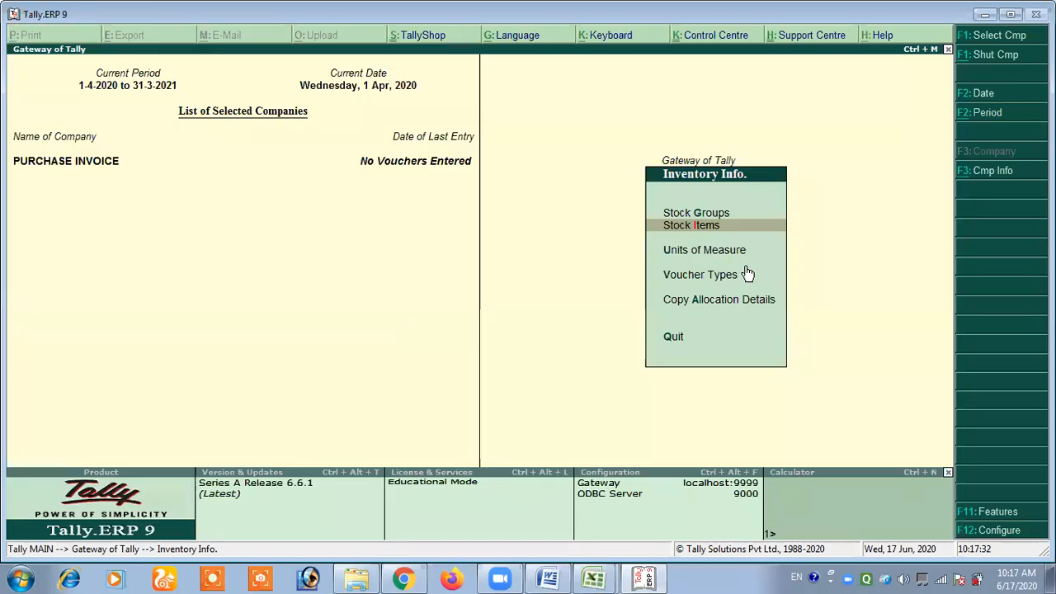
pyautogui.click(725, 216)
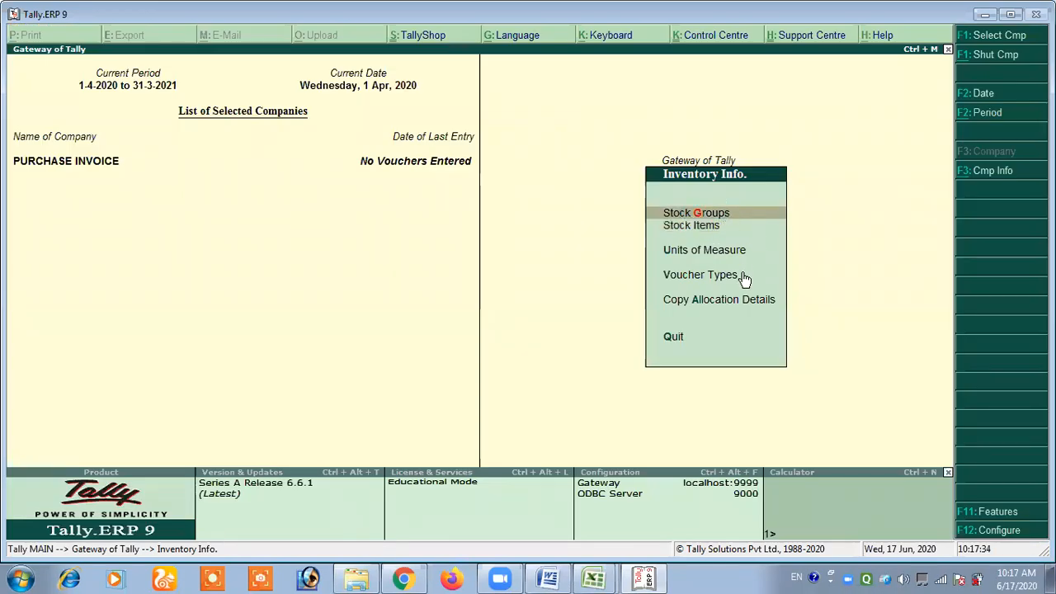
pyautogui.press('Return')
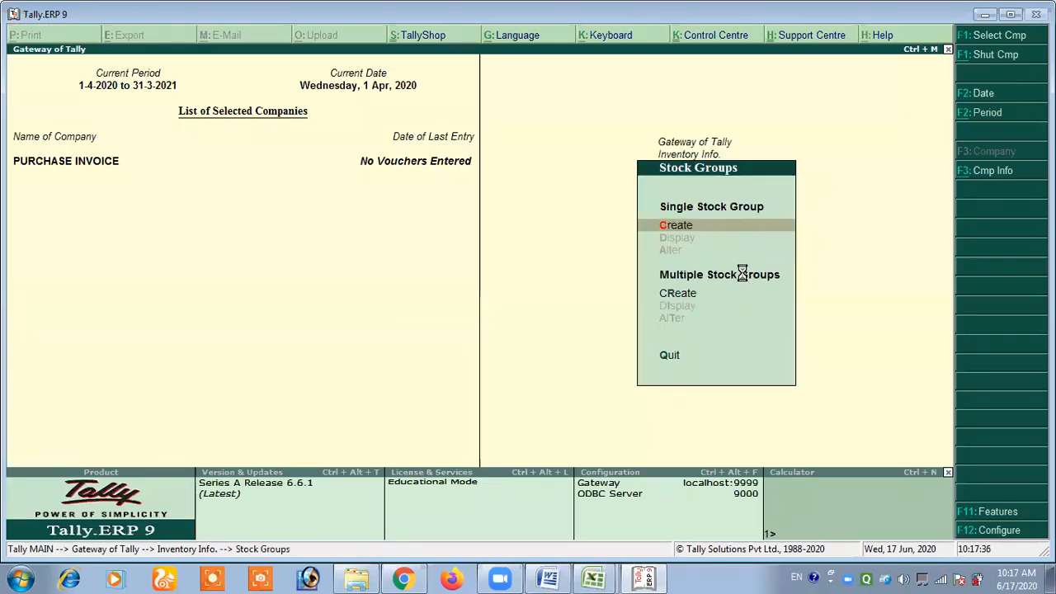
pyautogui.press('Return')
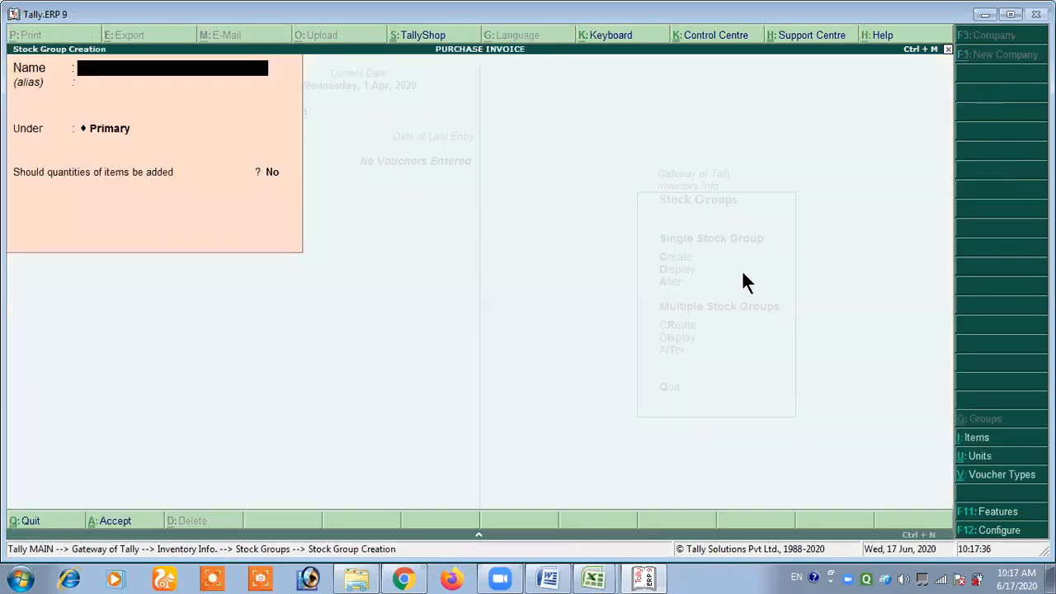
pyautogui.write('ELECTRONICS')
pyautogui.press('Return')
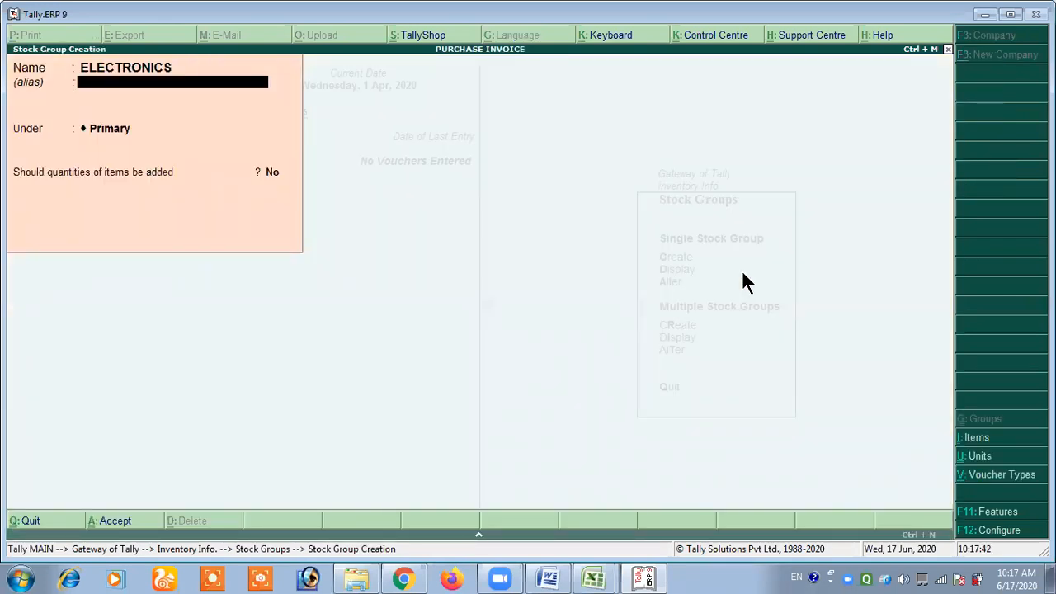
pyautogui.press('Return')
pyautogui.press('Return')
pyautogui.press('Return')
pyautogui.press('Return')
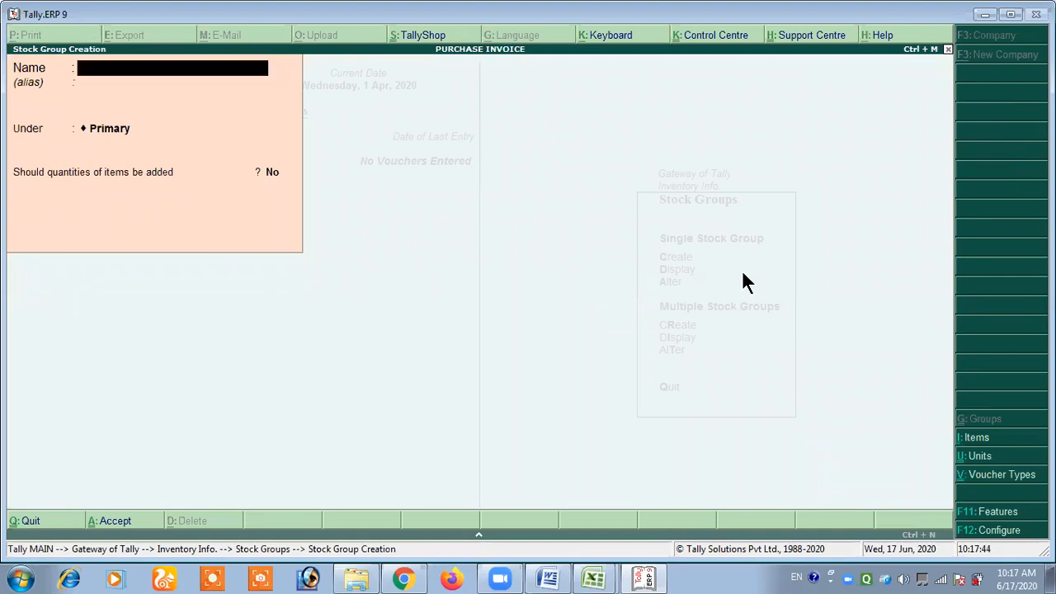
pyautogui.press('Escape')
pyautogui.press('Return')
pyautogui.press('Escape')
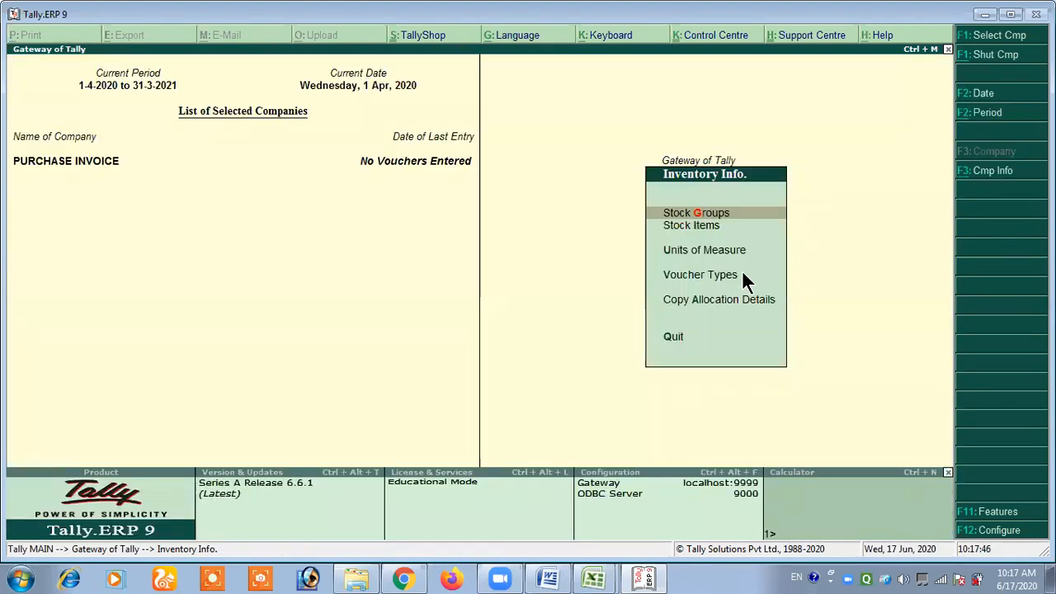
# Create a simple unit of measure with symbol PCS, formal name PIECES and 0 decimal places, save it, and leave unit creation
pyautogui.press('Down')
pyautogui.press('Down')
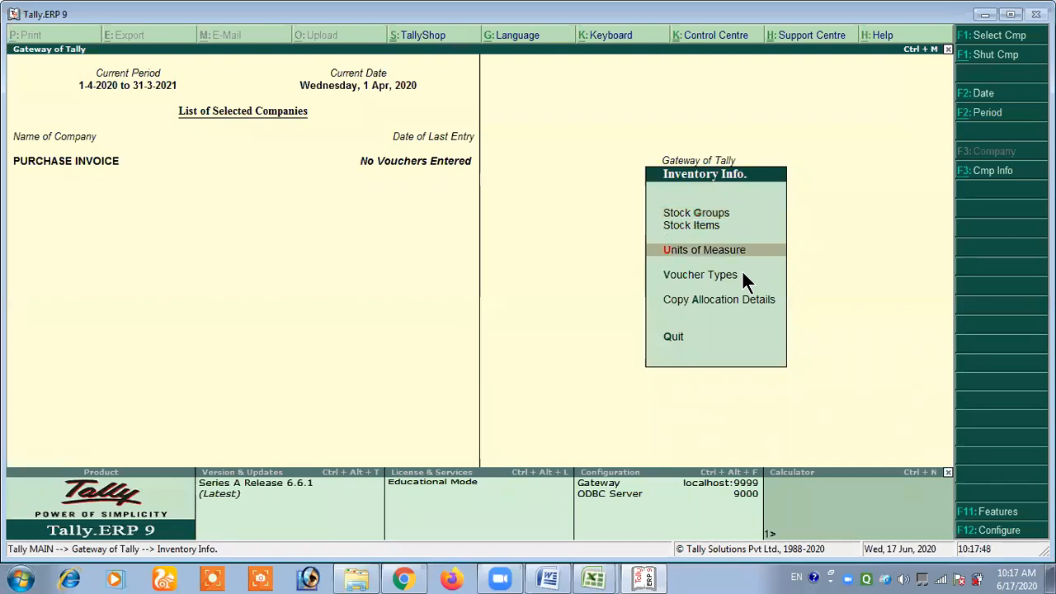
pyautogui.press('Return')
pyautogui.press('Return')
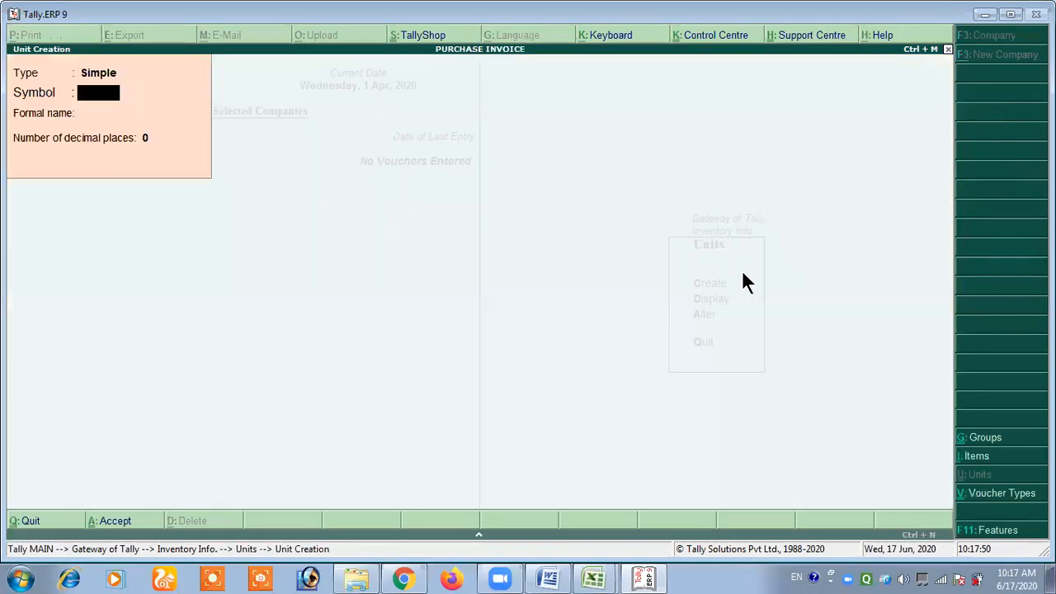
pyautogui.write('PCS')
pyautogui.press('Return')
pyautogui.write('PIECES')
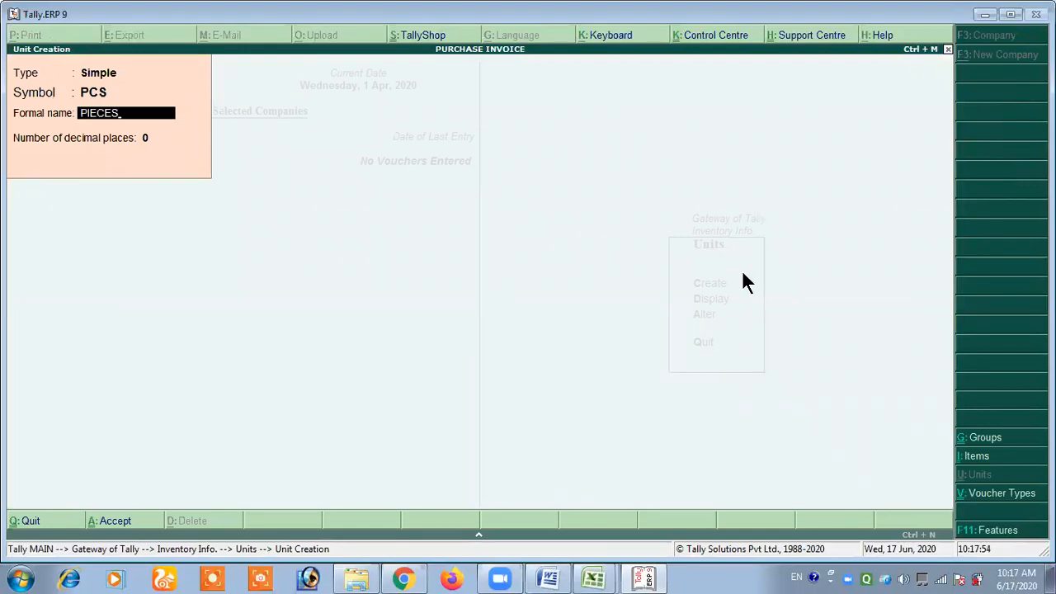
pyautogui.press('Return')
pyautogui.press('Return')
pyautogui.press('Return')
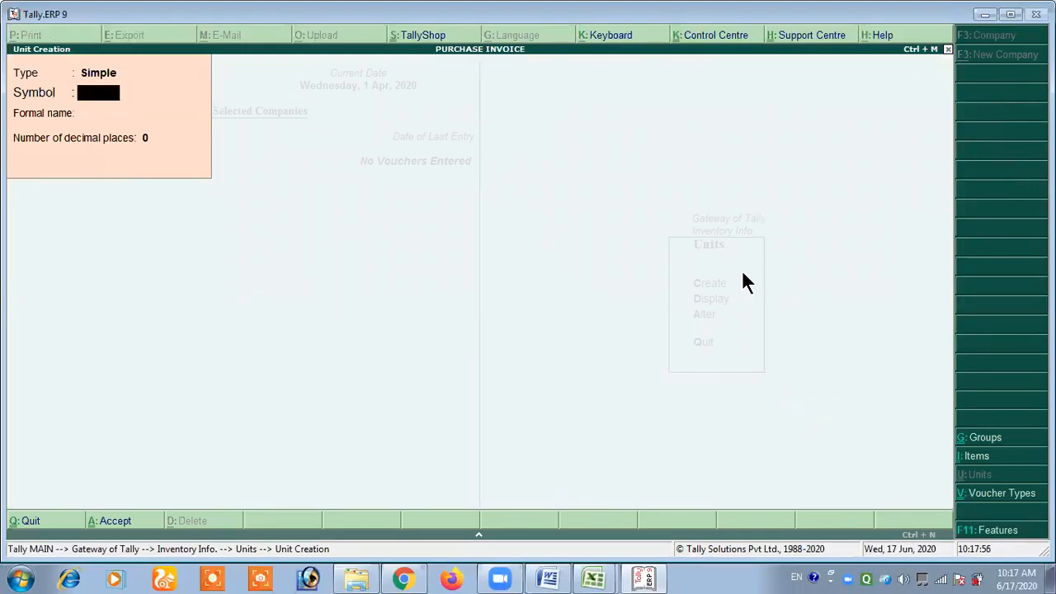
pyautogui.press('Escape')
pyautogui.press('Return')
pyautogui.press('Escape')
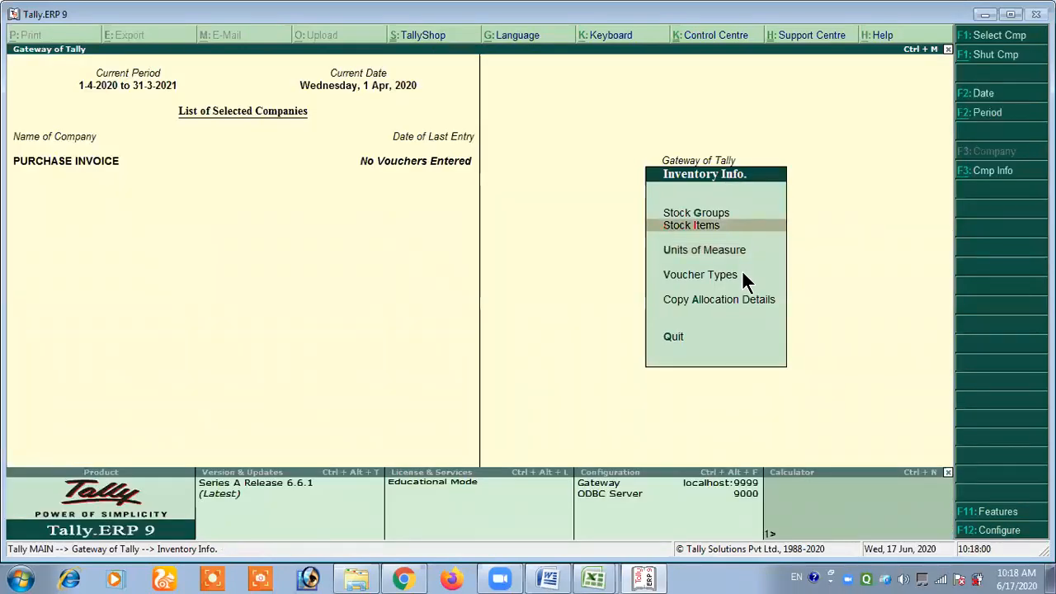
# Start a new single stock item named TUBELIGHT, leaving the part number and alias blank
pyautogui.press('Up')
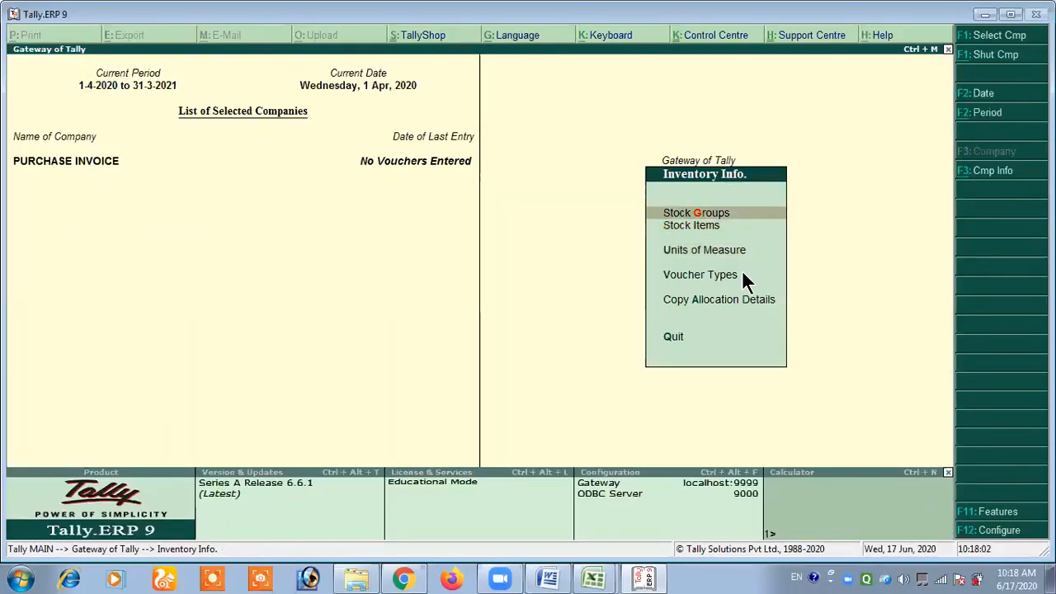
pyautogui.press('Down')
pyautogui.press('Down')
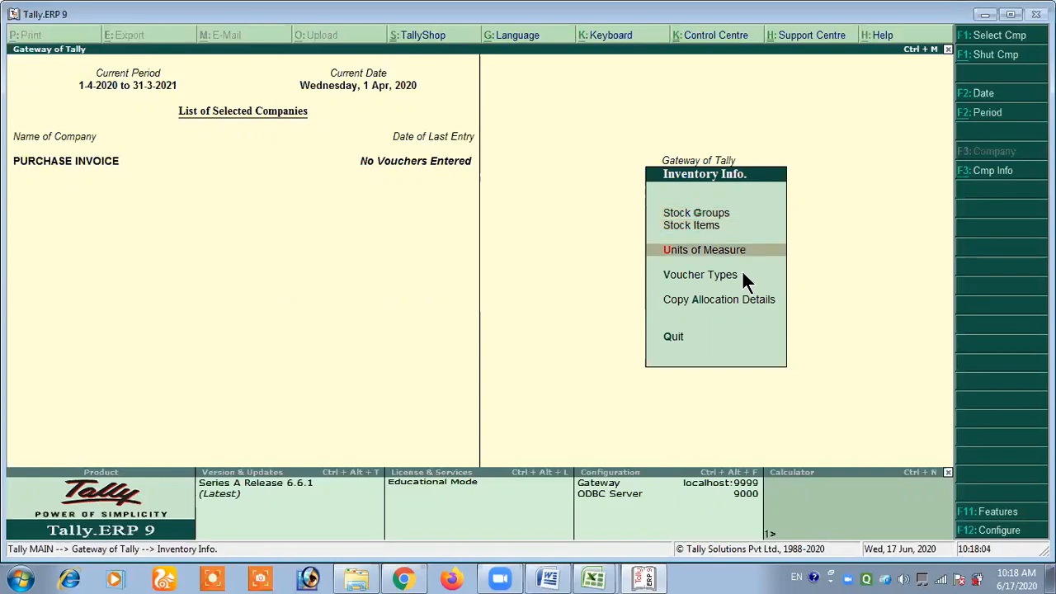
pyautogui.press('Up')
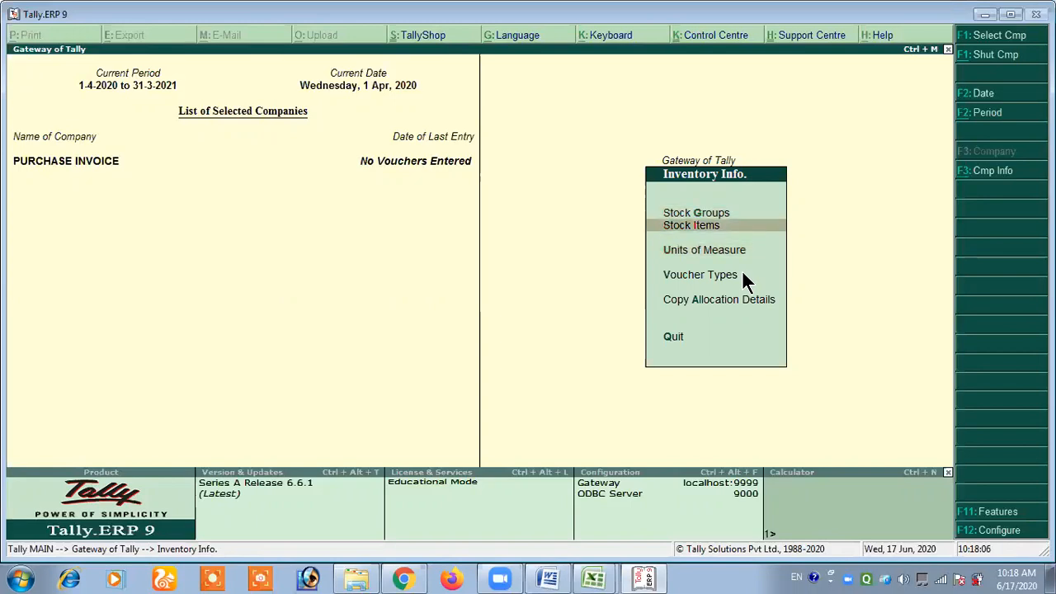
pyautogui.press('Return')
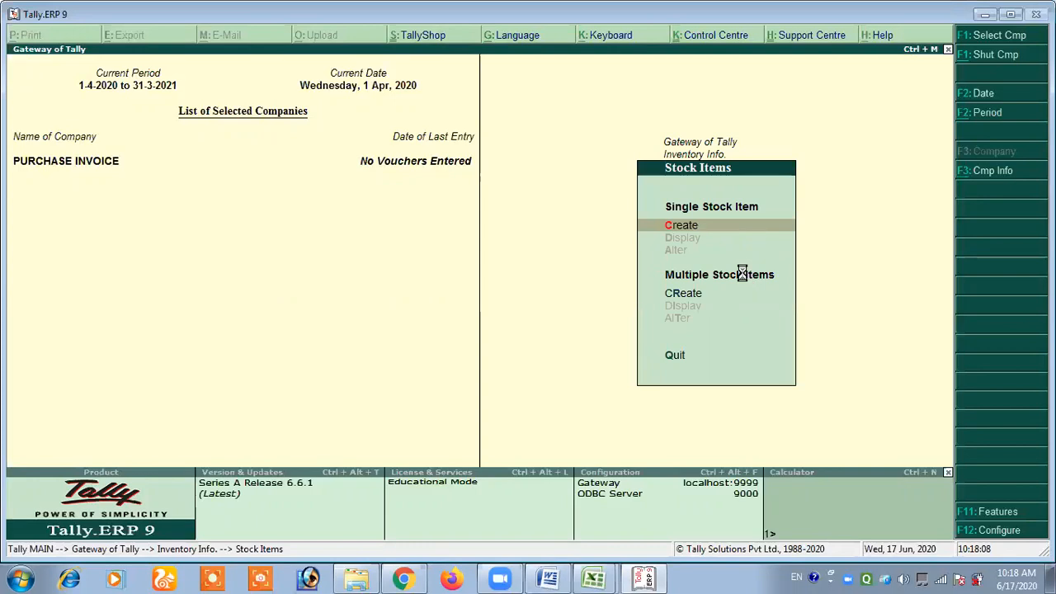
pyautogui.press('Return')
pyautogui.write('TUBELIGHT')
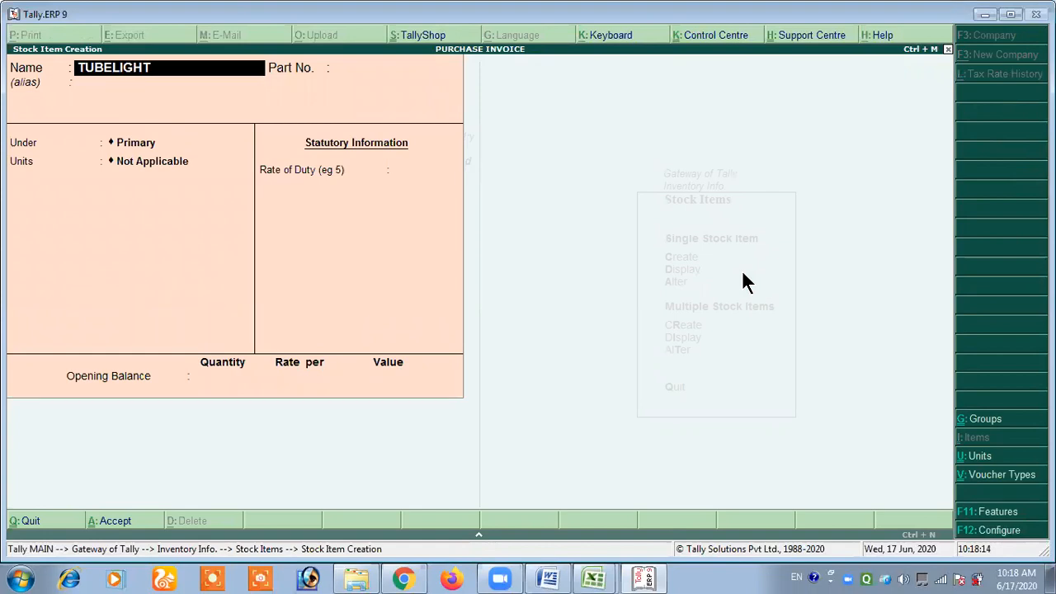
pyautogui.press('Return')
pyautogui.press('Return')
pyautogui.press('Return')
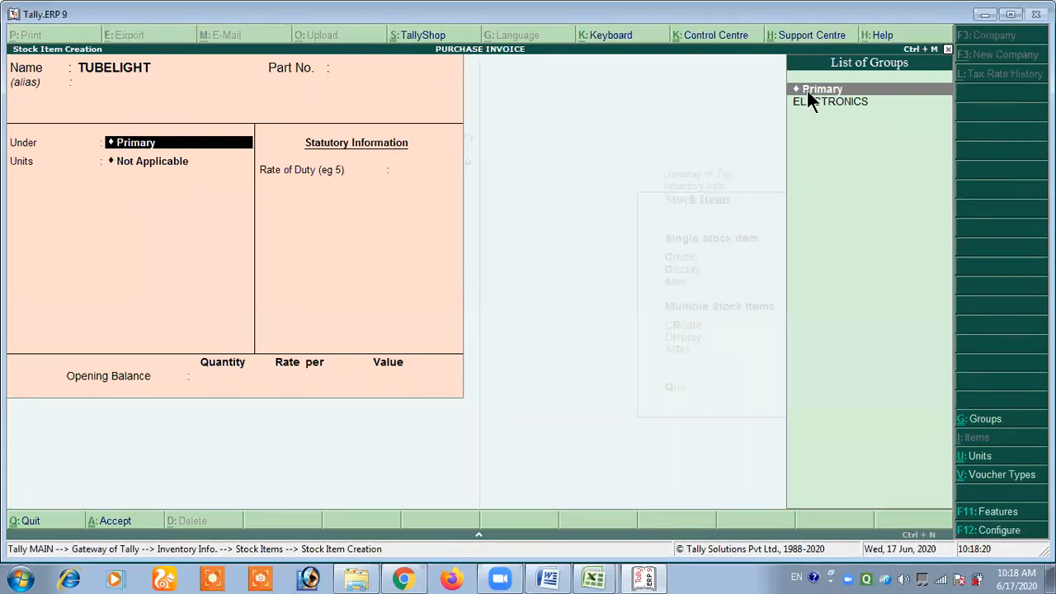
# Place the TUBELIGHT stock item under the ELECTRONICS group and look over the units offered for it
pyautogui.click(852, 102)
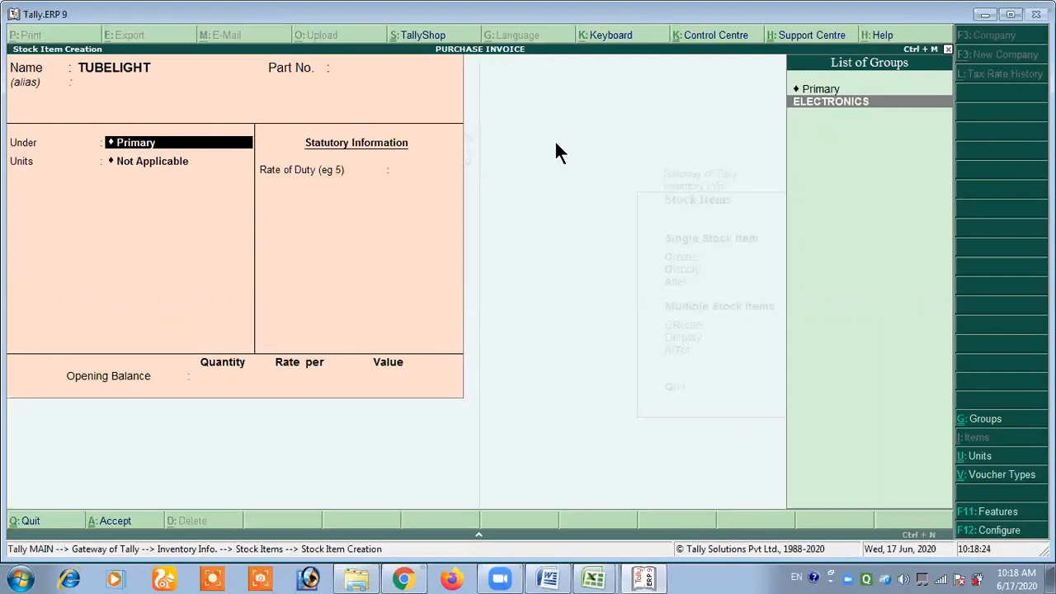
pyautogui.press('Return')
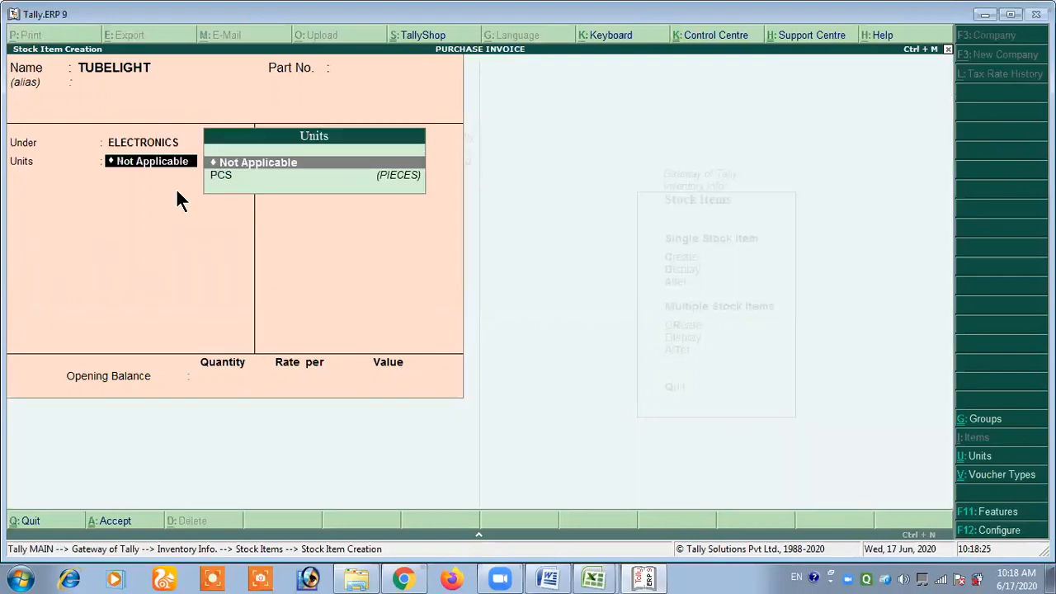
pyautogui.click(221, 180)
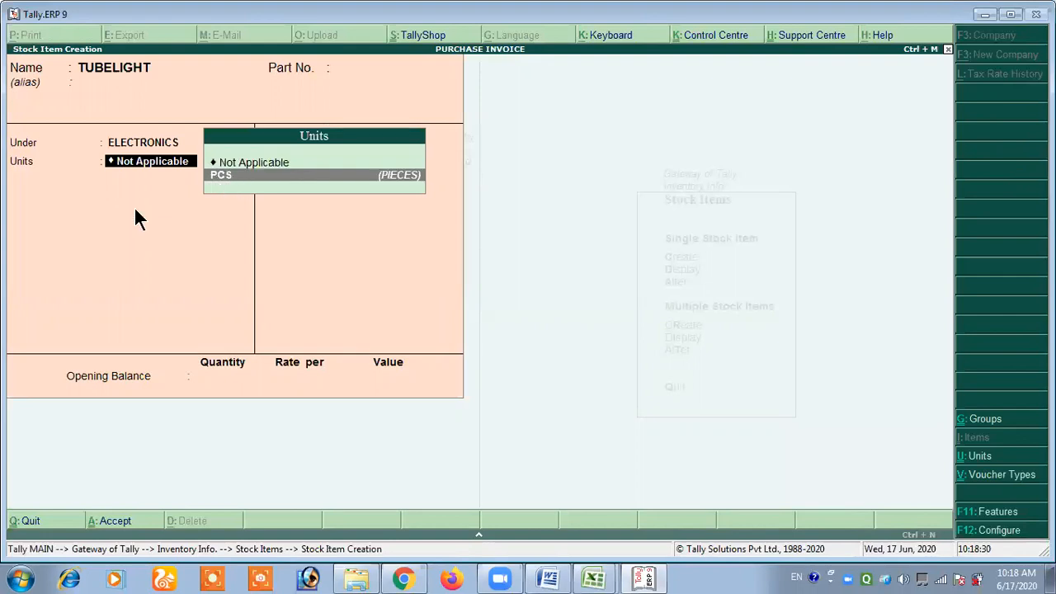
pyautogui.click(240, 166)
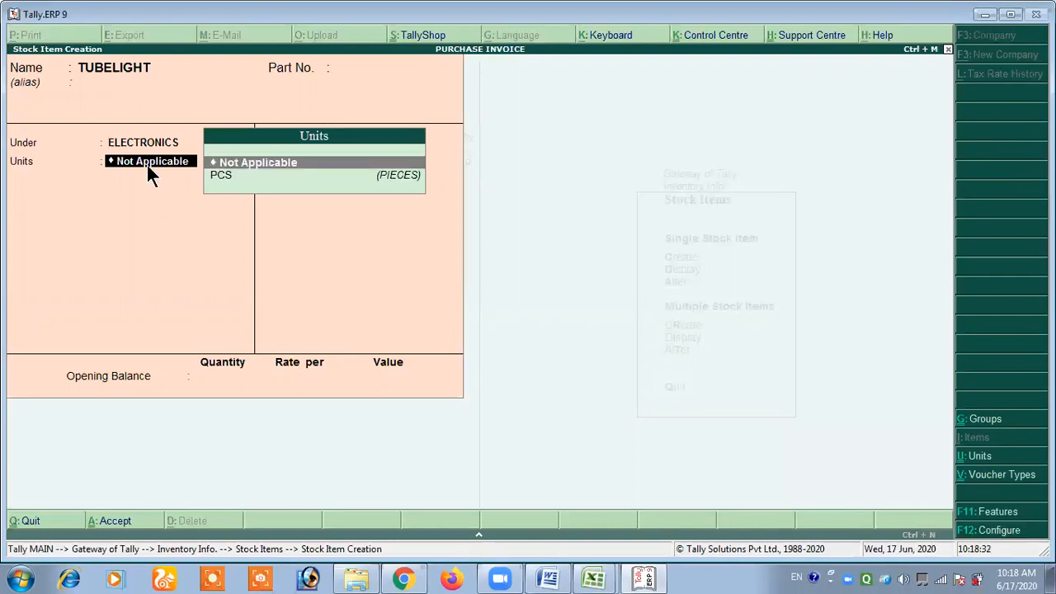
# Examine the tip in the Word notes on creating Under and Units entries from the stock item form, and return to Tally.ERP 9
pyautogui.click(548, 577)
pyautogui.scroll(-10, 540, 368)
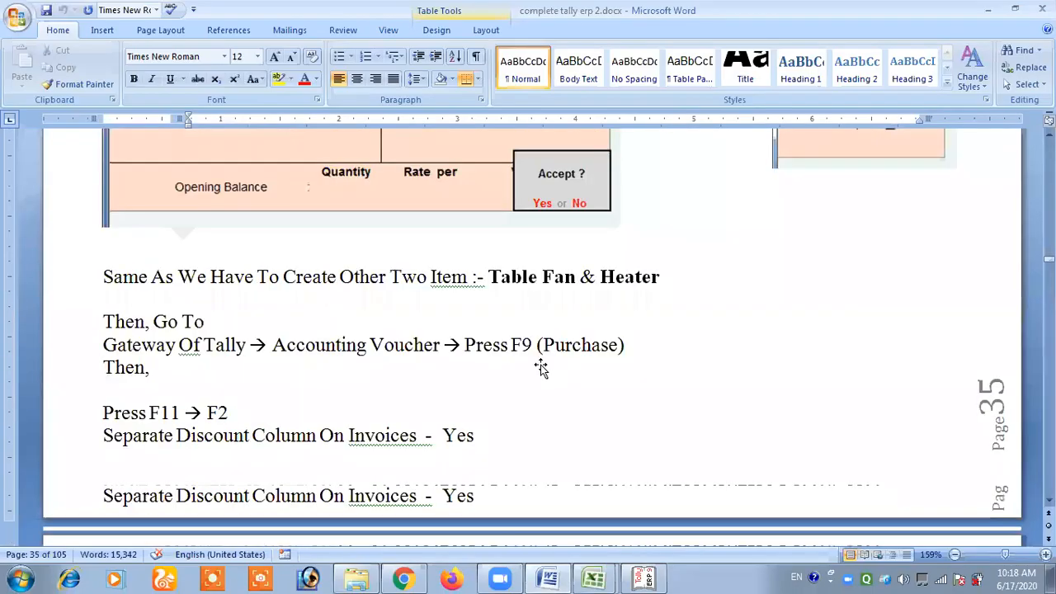
pyautogui.scroll(3, 627, 321)
pyautogui.scroll(2, 646, 299)
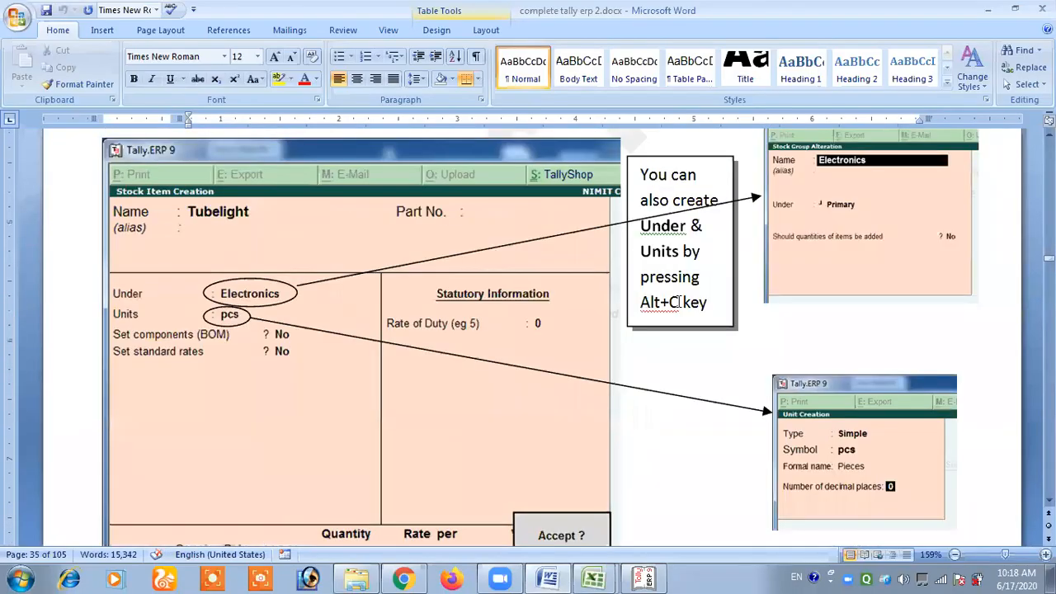
pyautogui.moveTo(640, 301); pyautogui.dragTo(709, 302)
pyautogui.click(709, 302)
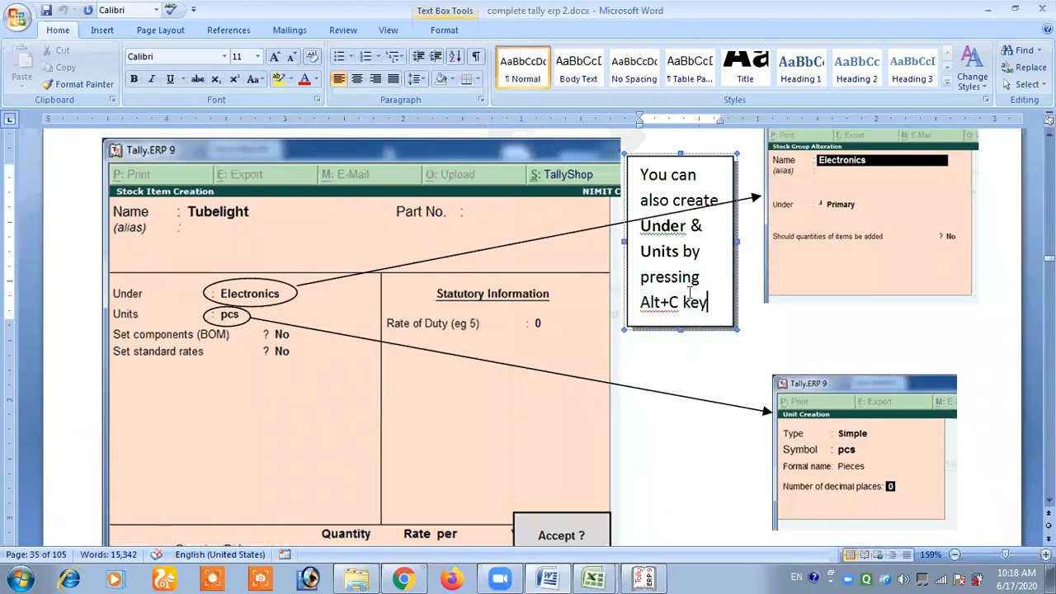
pyautogui.hotkey('alt', 'Tab')
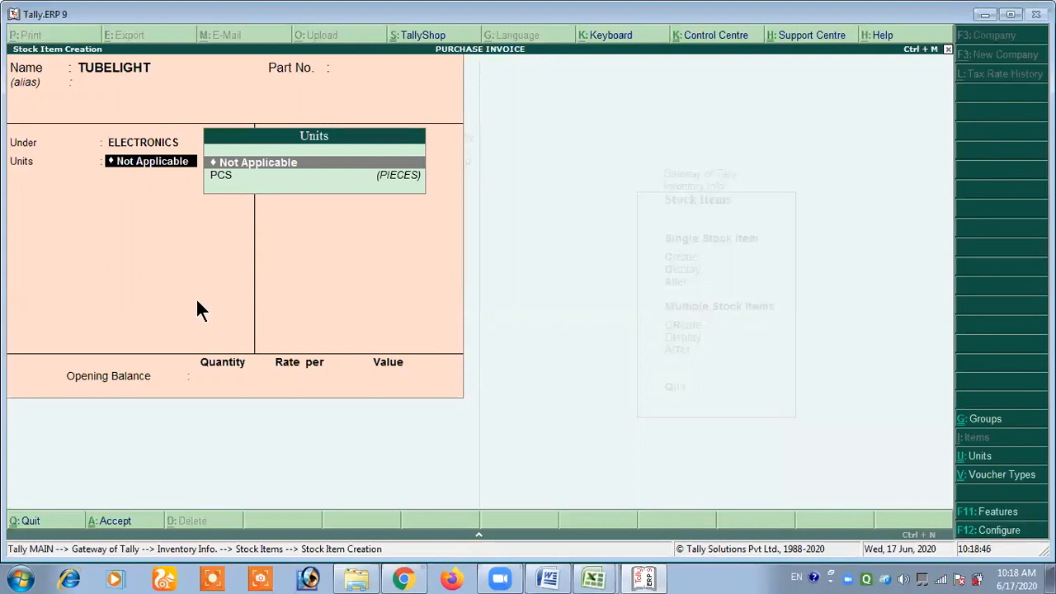
# Open the secondary unit creation form from the stock item and quit it, and do the same with the secondary stock group creation form
pyautogui.hotkey('alt', 'c')
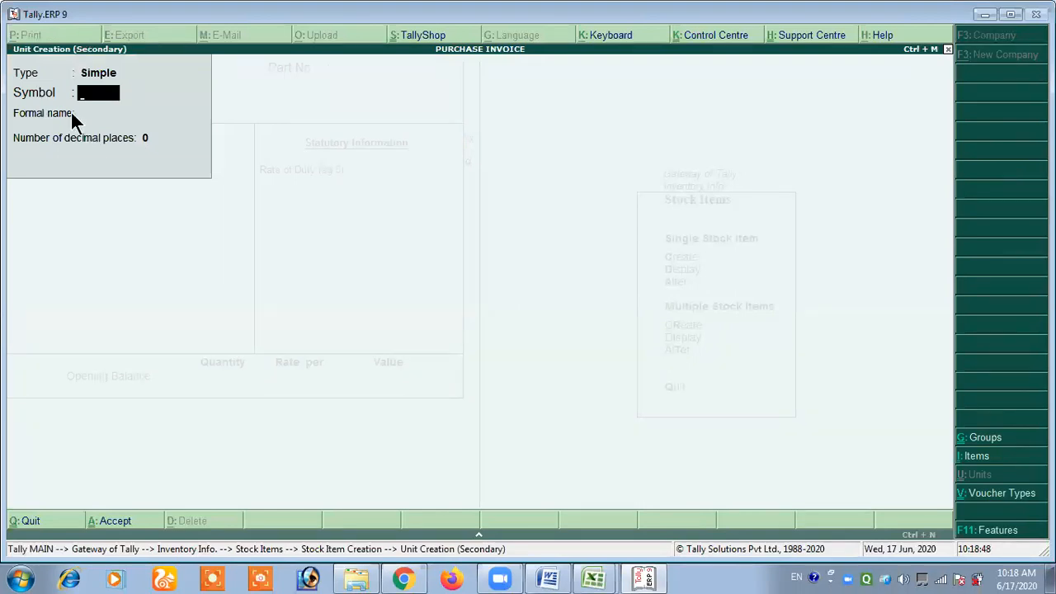
pyautogui.press('Escape')
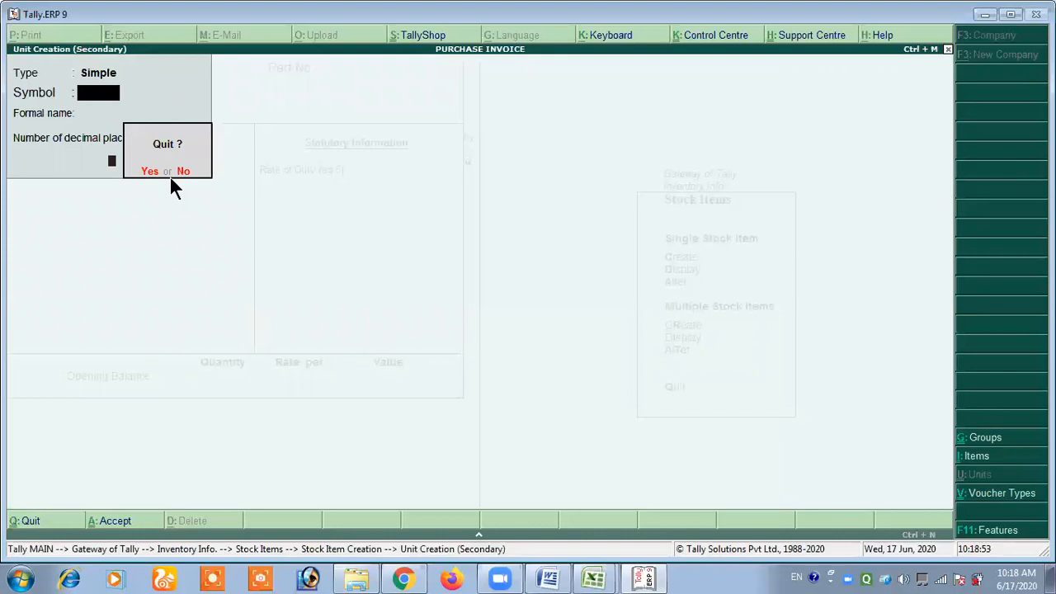
pyautogui.press('y')
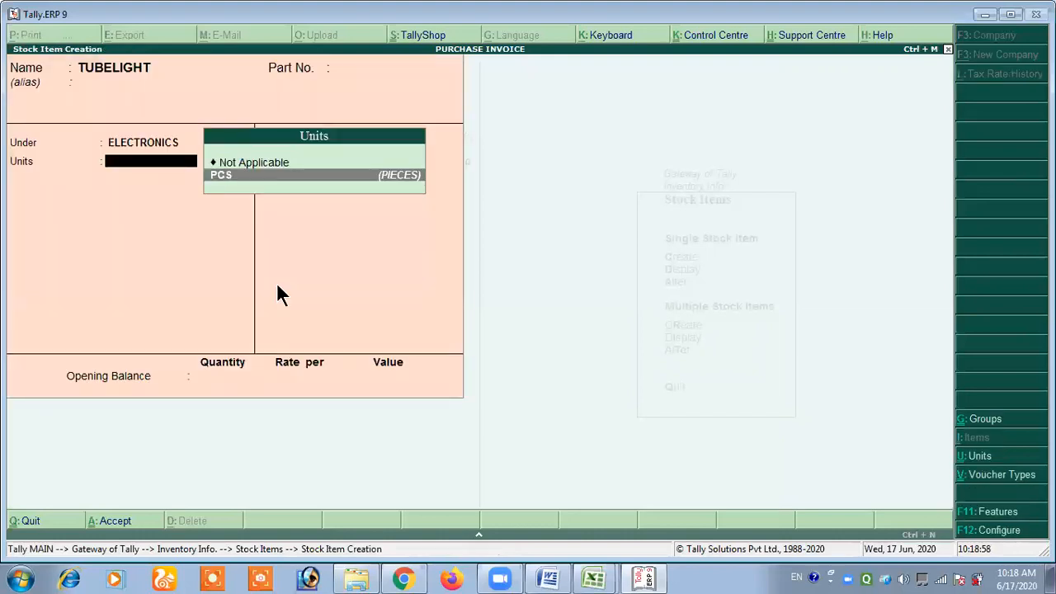
pyautogui.press('BackSpace')
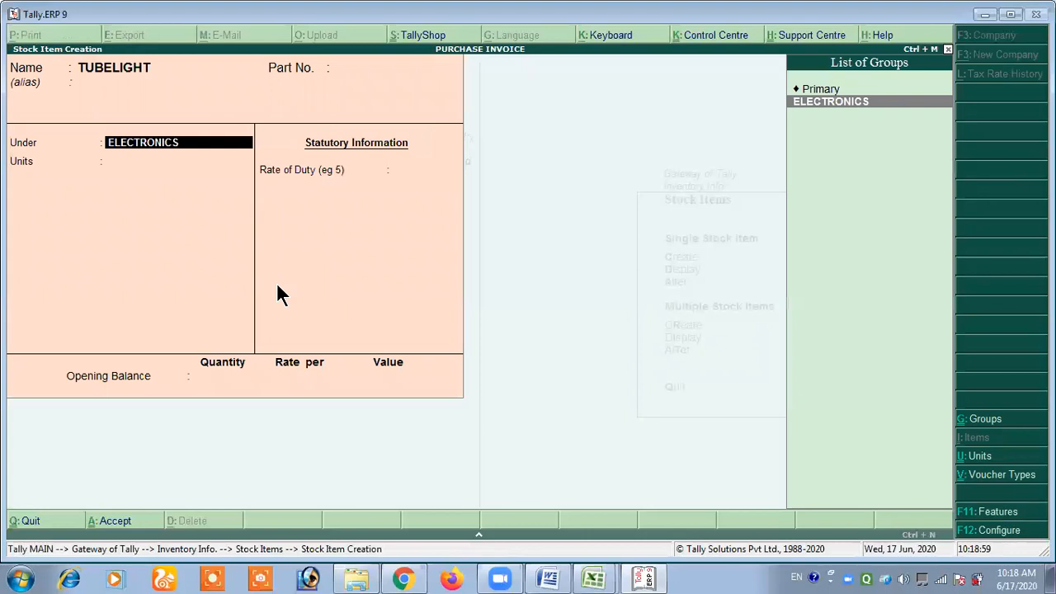
pyautogui.hotkey('alt', 'c')
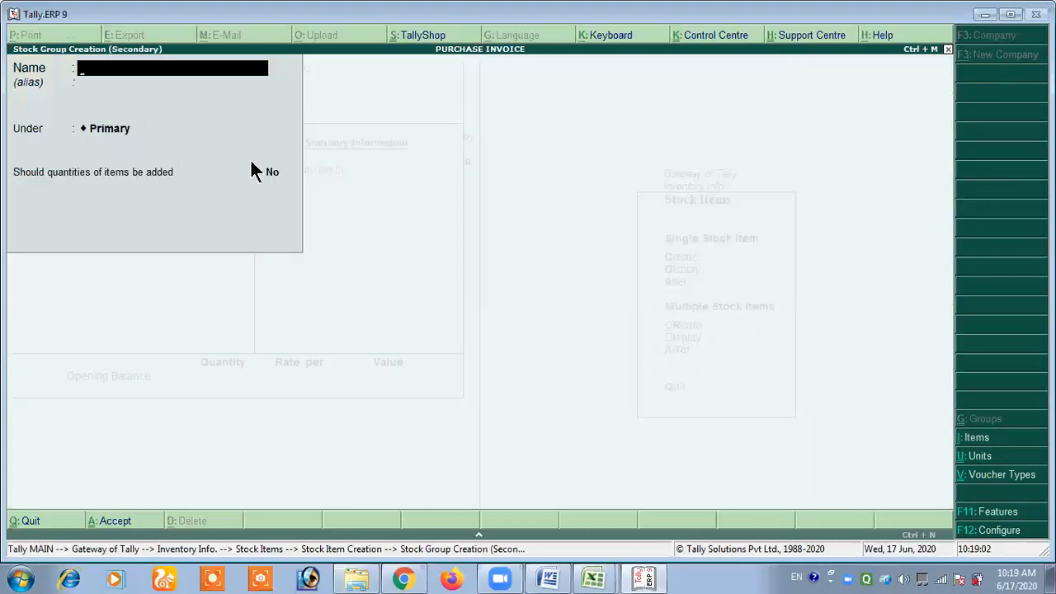
pyautogui.press('Escape')
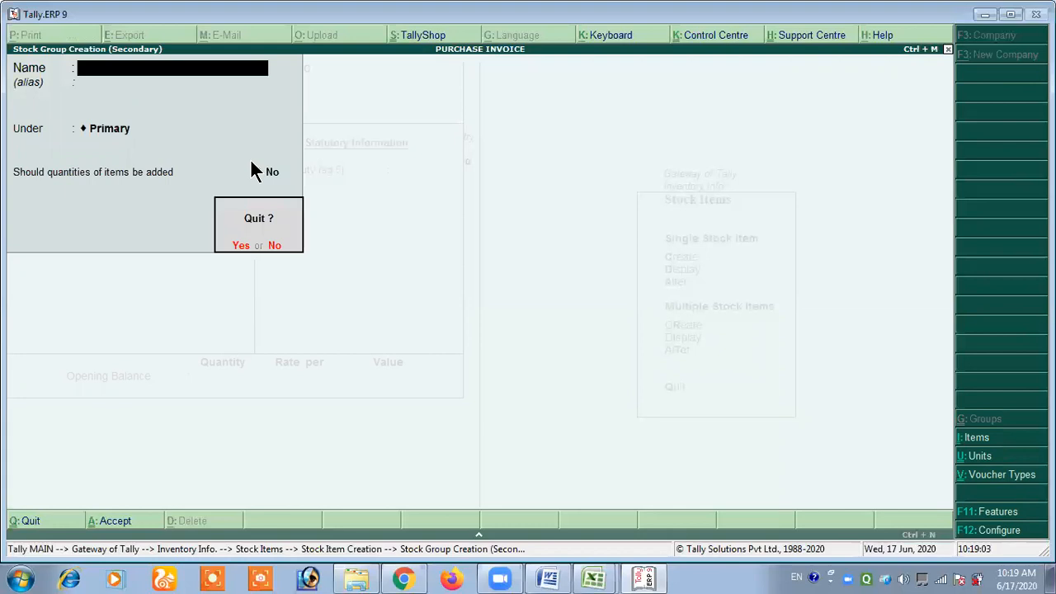
pyautogui.press('y')
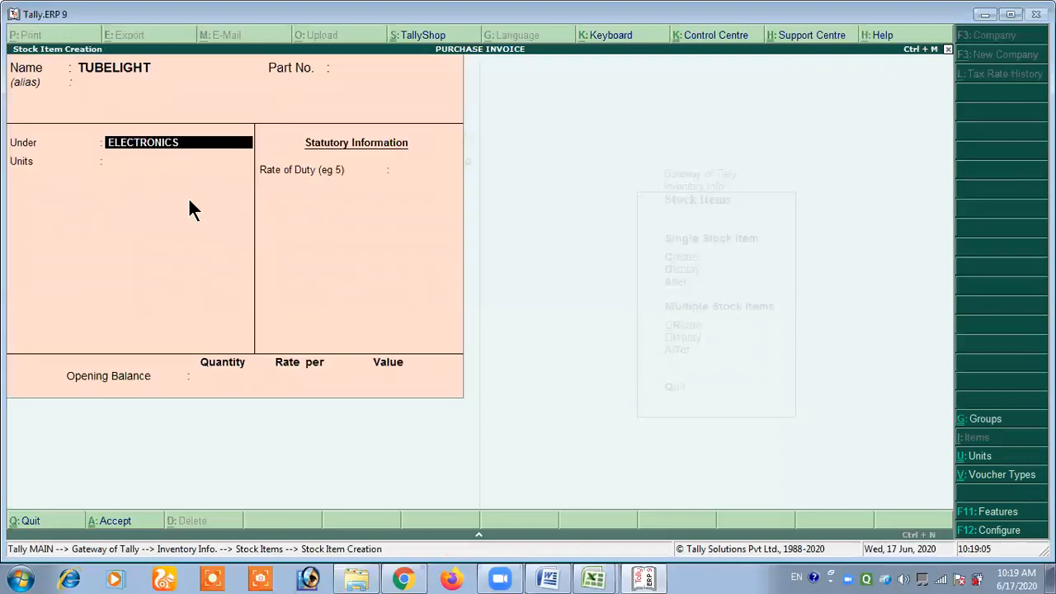
# Keep TUBELIGHT under ELECTRONICS, set its units to PCS with no components or standard rates and a duty rate of 0, and save it
pyautogui.press('Return')
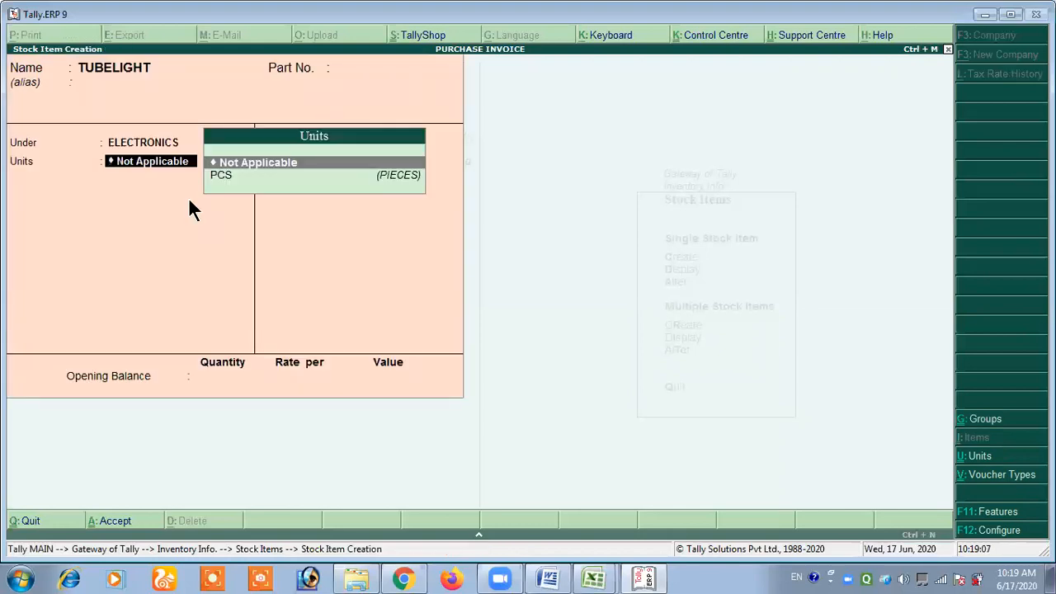
pyautogui.press('Down')
pyautogui.press('Return')
pyautogui.press('Return')
pyautogui.press('Return')
pyautogui.press('Return')
pyautogui.press('Return')
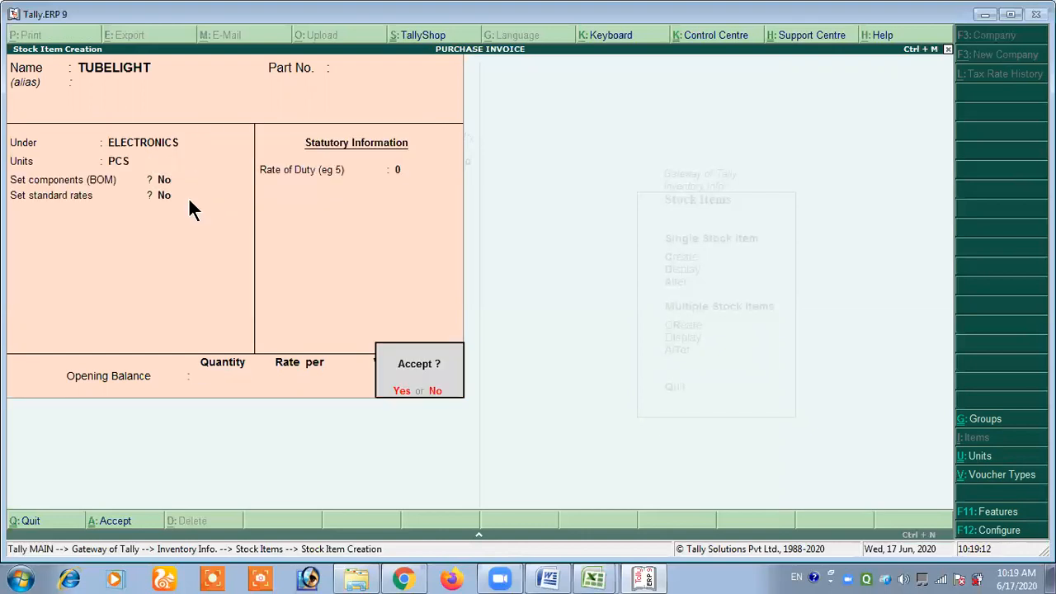
pyautogui.press('Return')
# Create the stock item TABLE FAN under ELECTRONICS with units PCS, no components or standard rates and a duty rate of 0, and save it
pyautogui.write('TABLE FAN')
pyautogui.press('Return')
pyautogui.press('Return')
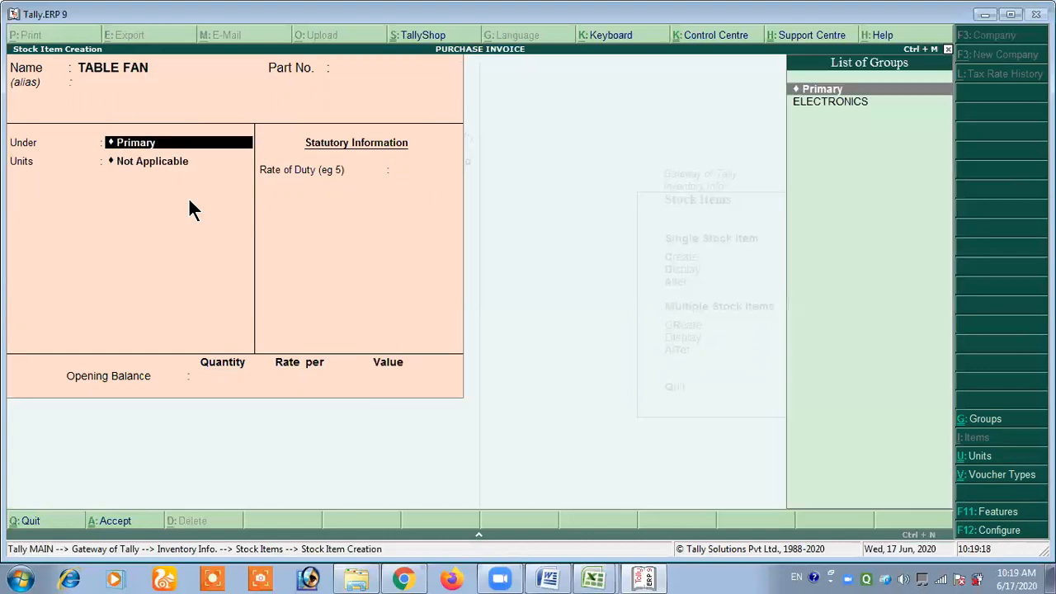
pyautogui.click(829, 100)
pyautogui.press('Return')
pyautogui.press('Down')
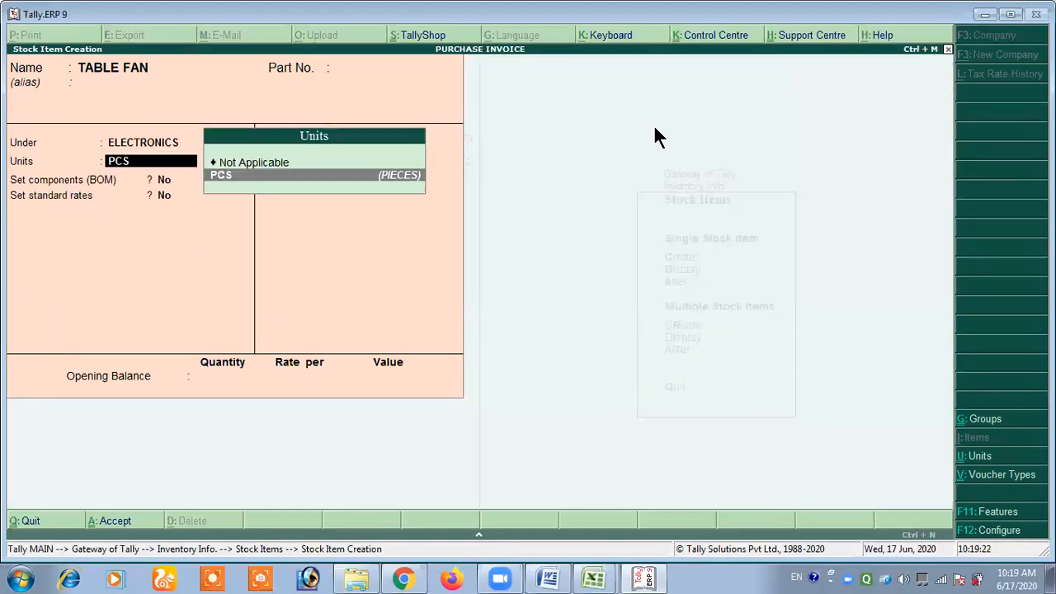
pyautogui.press('Return')
pyautogui.press('Return')
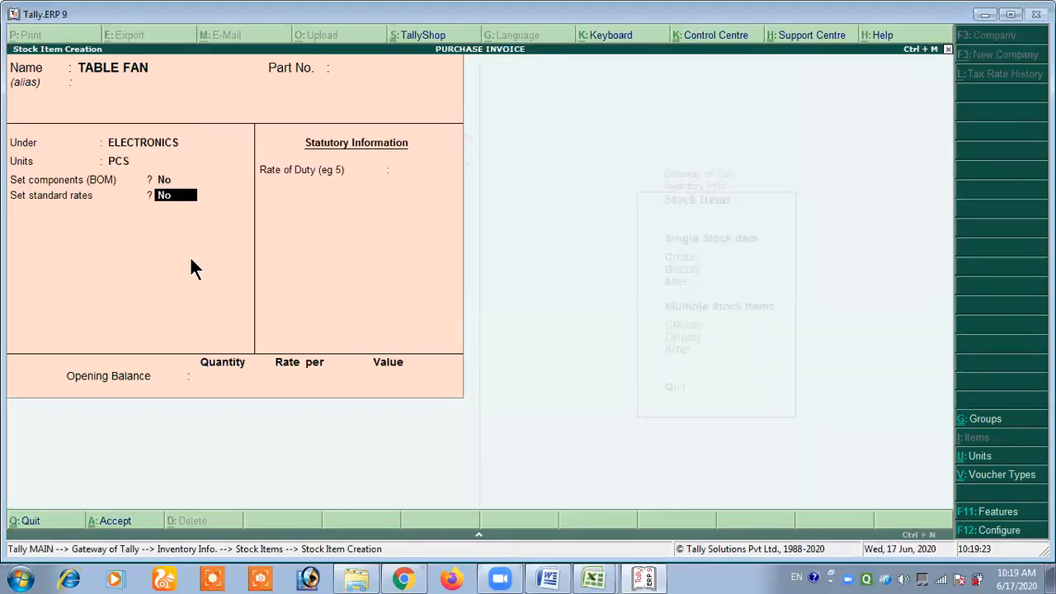
pyautogui.press('Return')
pyautogui.press('Return')
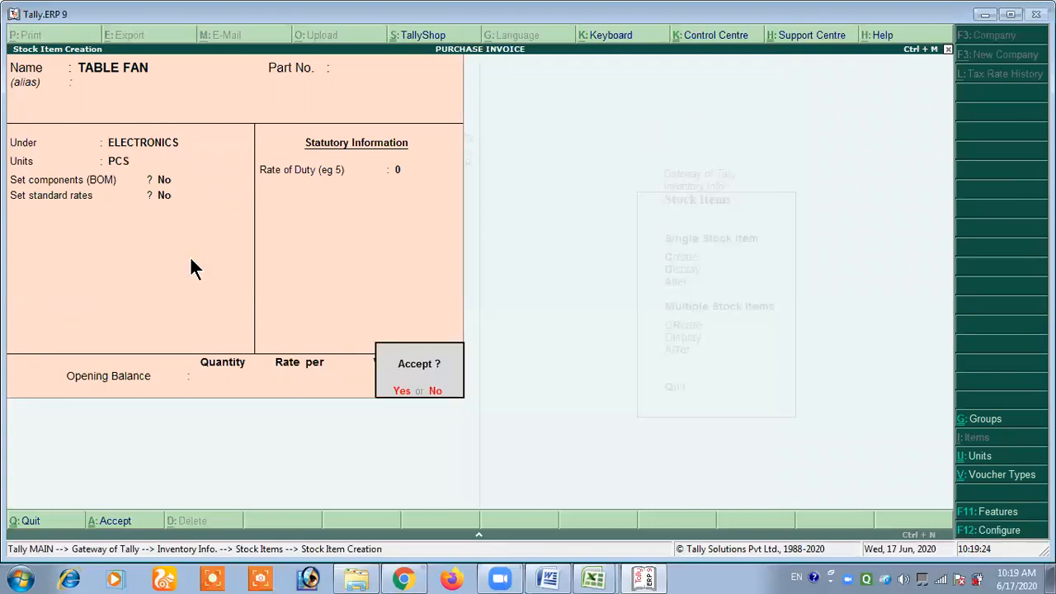
pyautogui.press('Return')
# Create the stock item HEATER under ELECTRONICS with units PCS, no components or standard rates and duty rate 0, save it, and return to Gateway of Tally
pyautogui.write('HEATER')
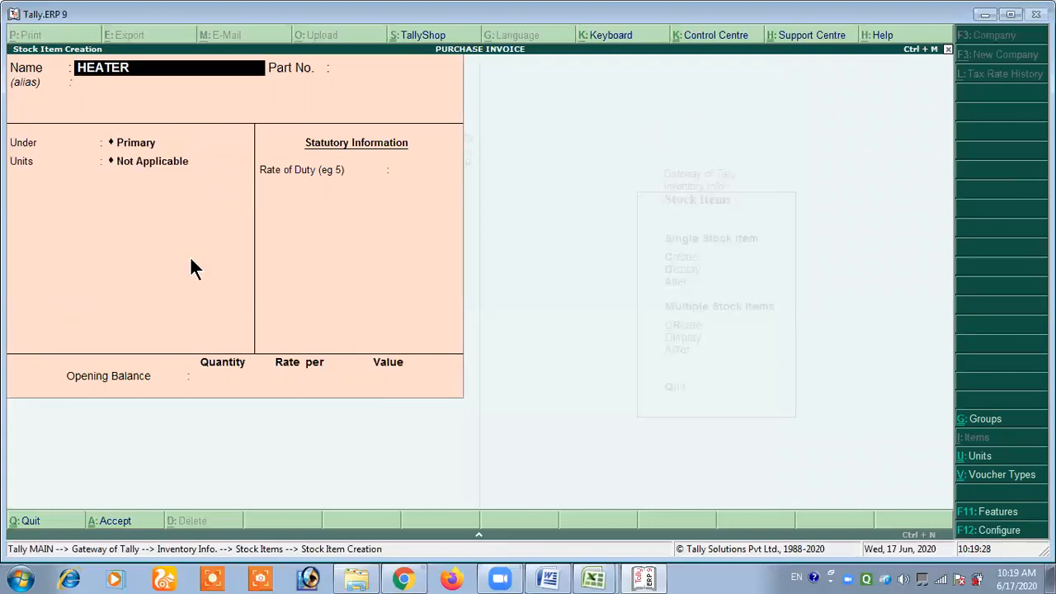
pyautogui.press('Return')
pyautogui.press('Return')
pyautogui.write('ELECTRONICS')
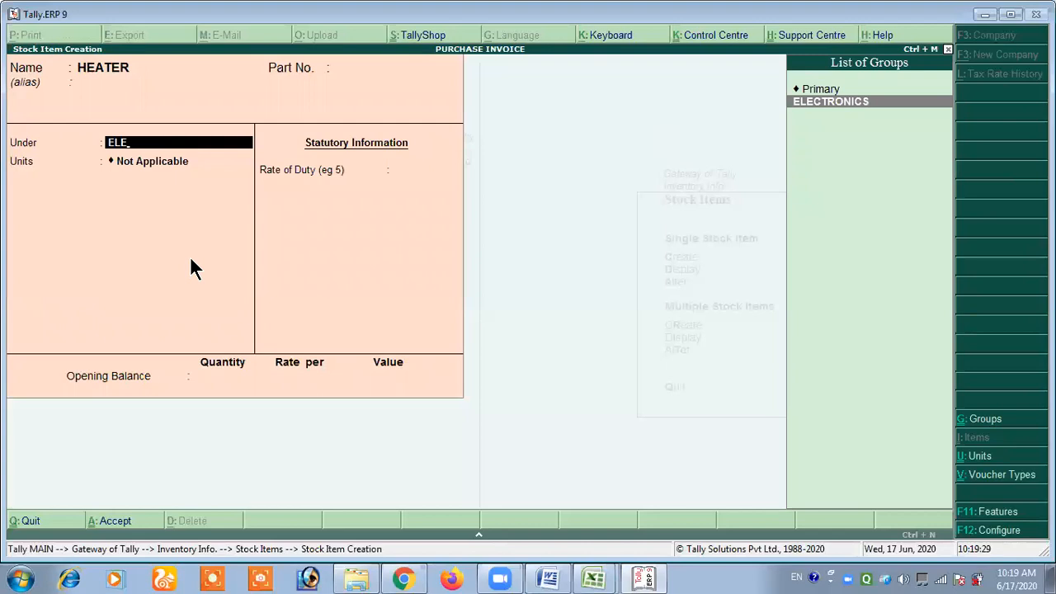
pyautogui.press('Return')
pyautogui.write('PCS')
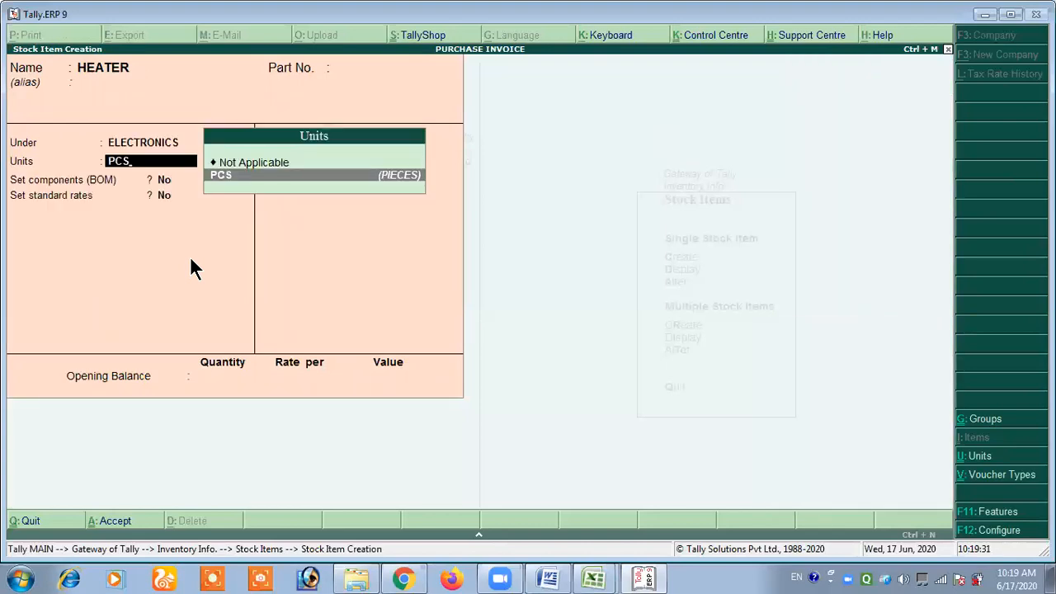
pyautogui.press('Return')
pyautogui.press('Return')
pyautogui.press('Return')
pyautogui.press('Return')
pyautogui.press('Return')
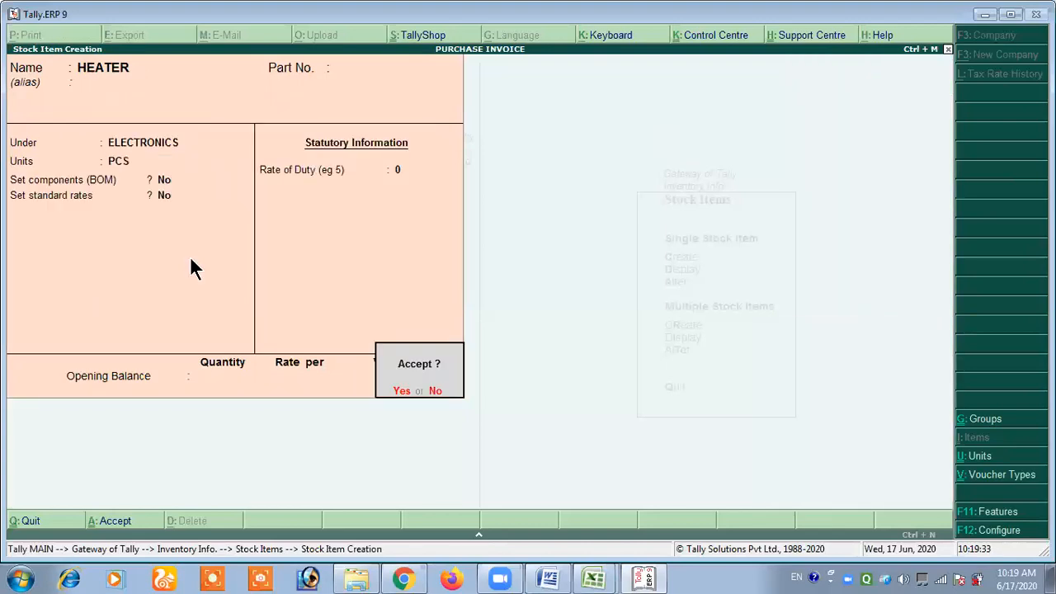
pyautogui.press('Return')
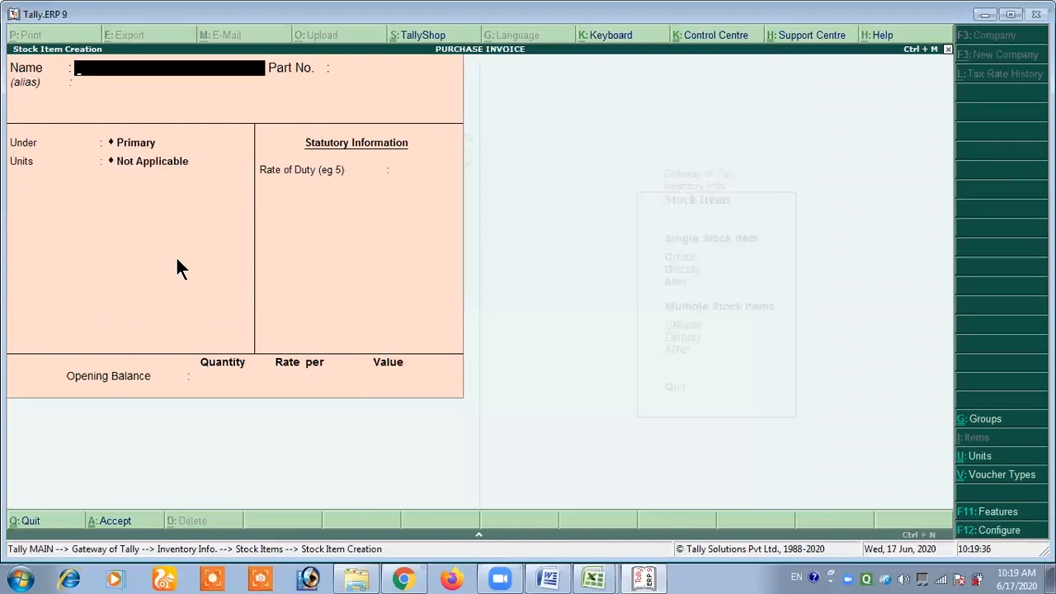
pyautogui.press('Escape')
pyautogui.press('Escape')
pyautogui.press('Escape')
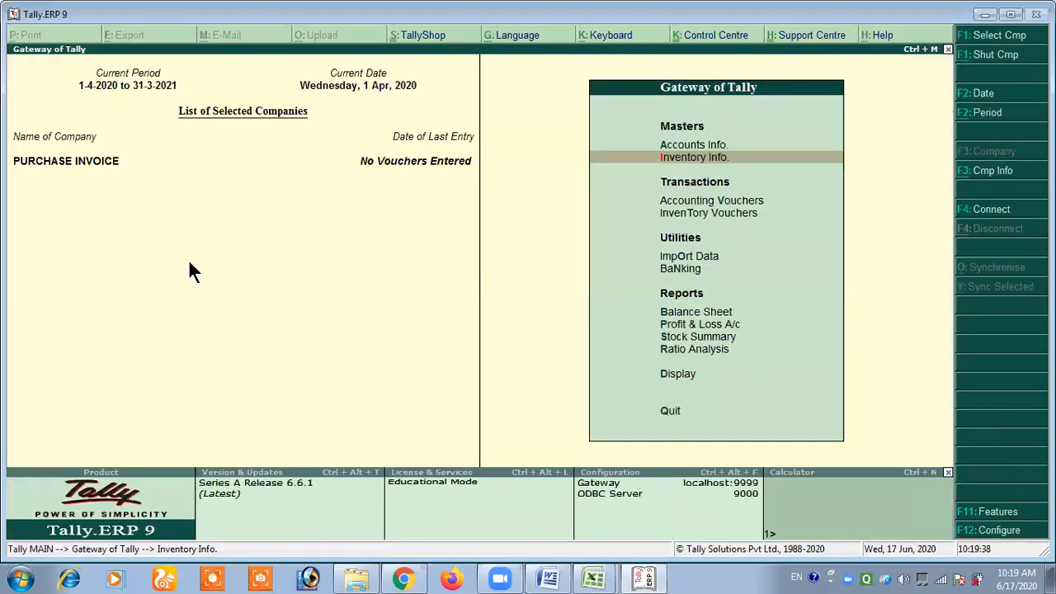
# Switch to the Word notes and examine the instruction for reaching the purchase voucher
pyautogui.click(542, 579)
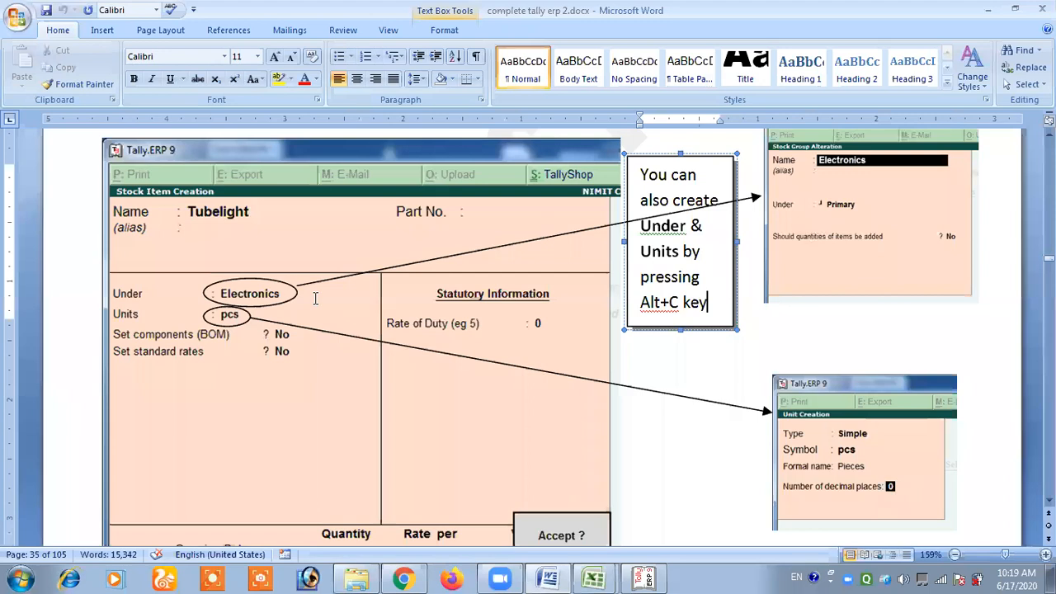
pyautogui.scroll(-5, 271, 289)
pyautogui.scroll(-1, 304, 223)
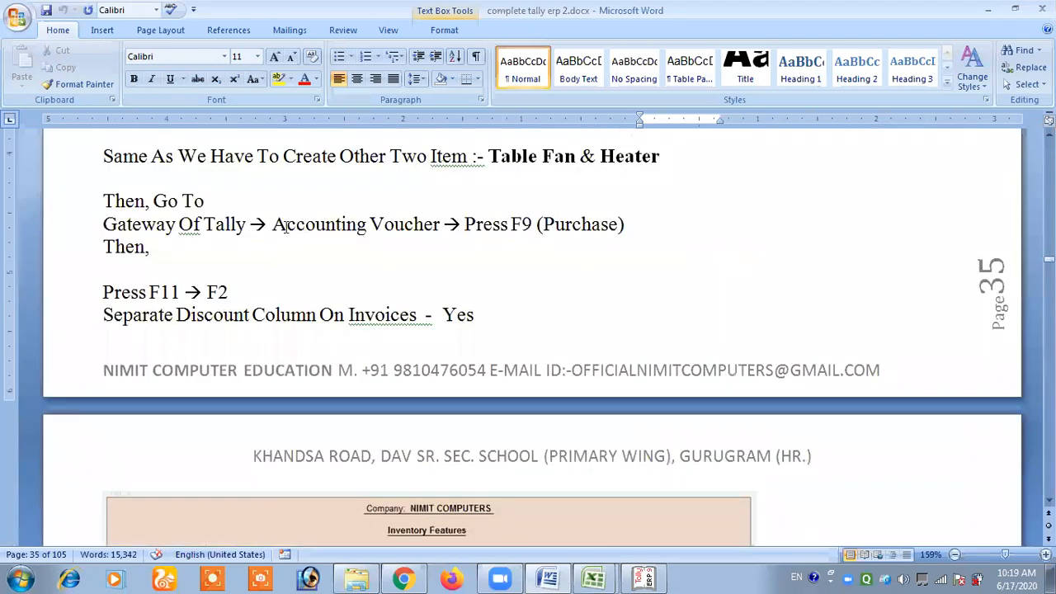
pyautogui.moveTo(273, 227); pyautogui.dragTo(537, 230)
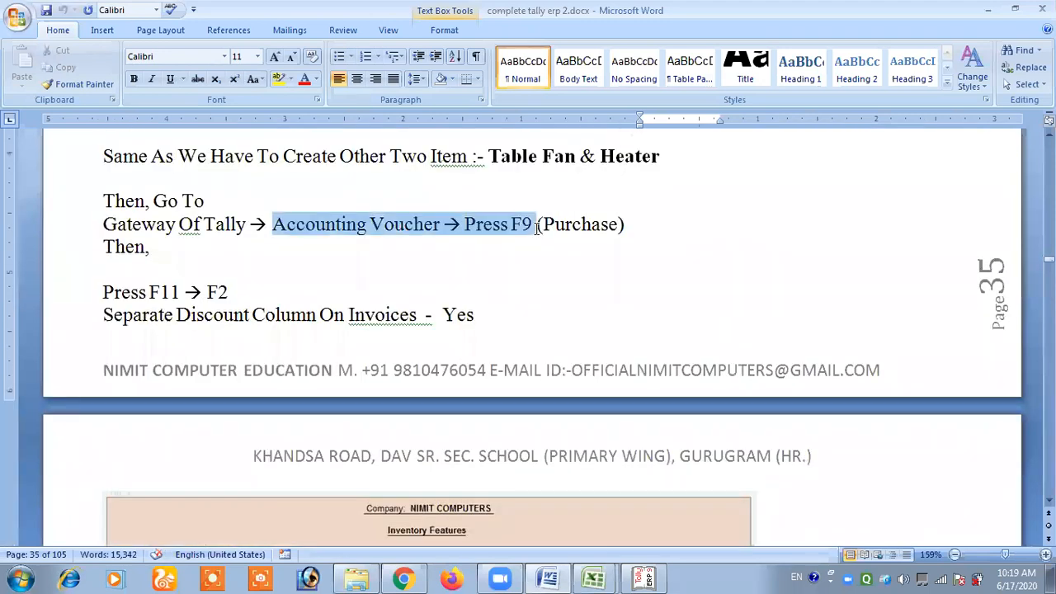
pyautogui.click(536, 227)
# Switch to Tally.ERP 9 and open a new purchase voucher under Accounting Vouchers
pyautogui.hotkey('alt', 'Tab')
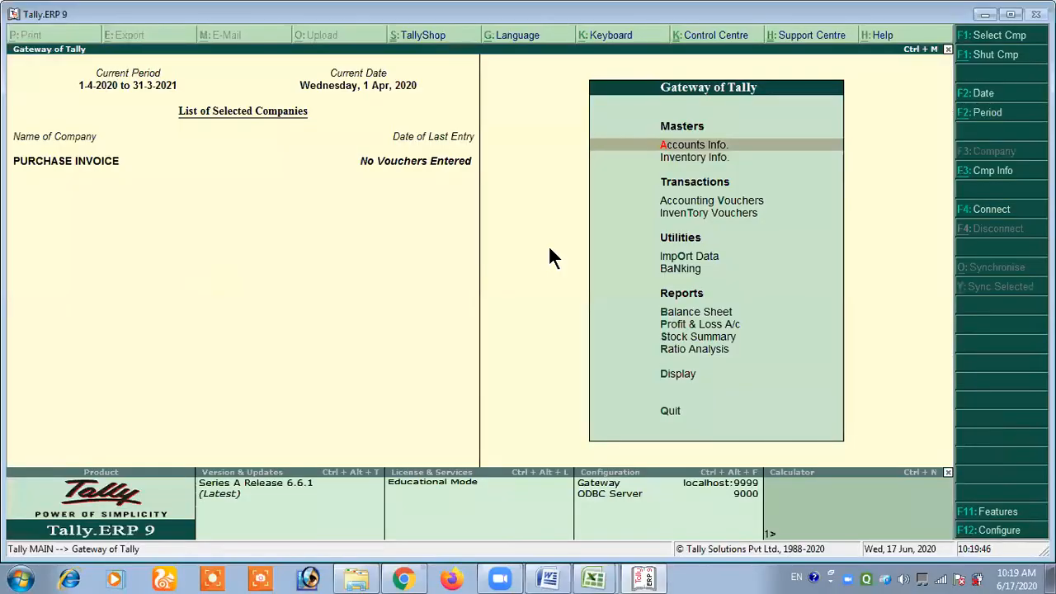
pyautogui.press('Down')
pyautogui.press('v')
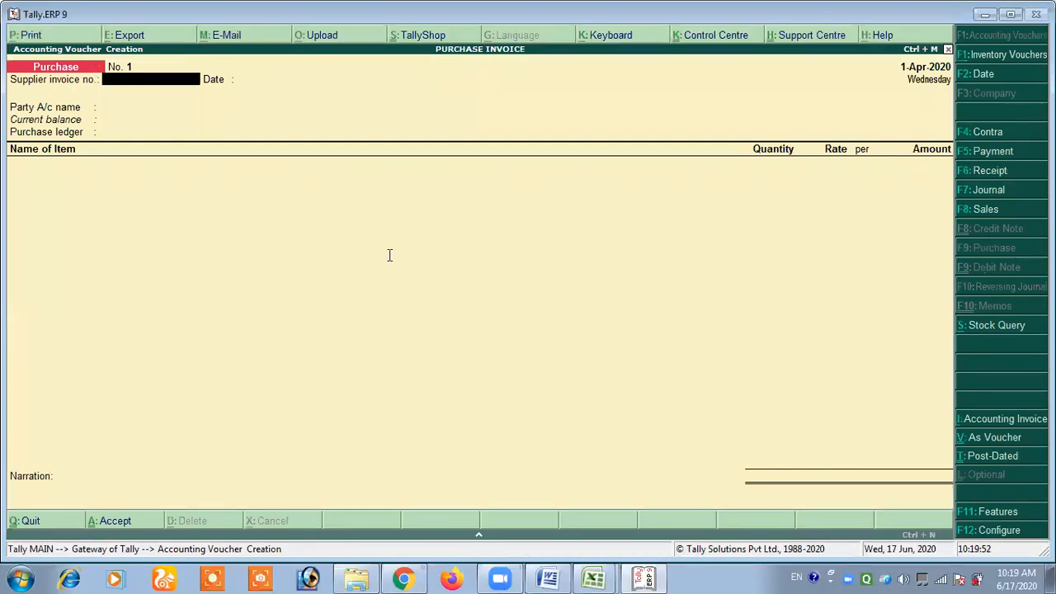
# Switch to the Word notes and examine the instruction for the separate discount column on invoices and the Inventory Features example
pyautogui.hotkey('alt', 'Tab')
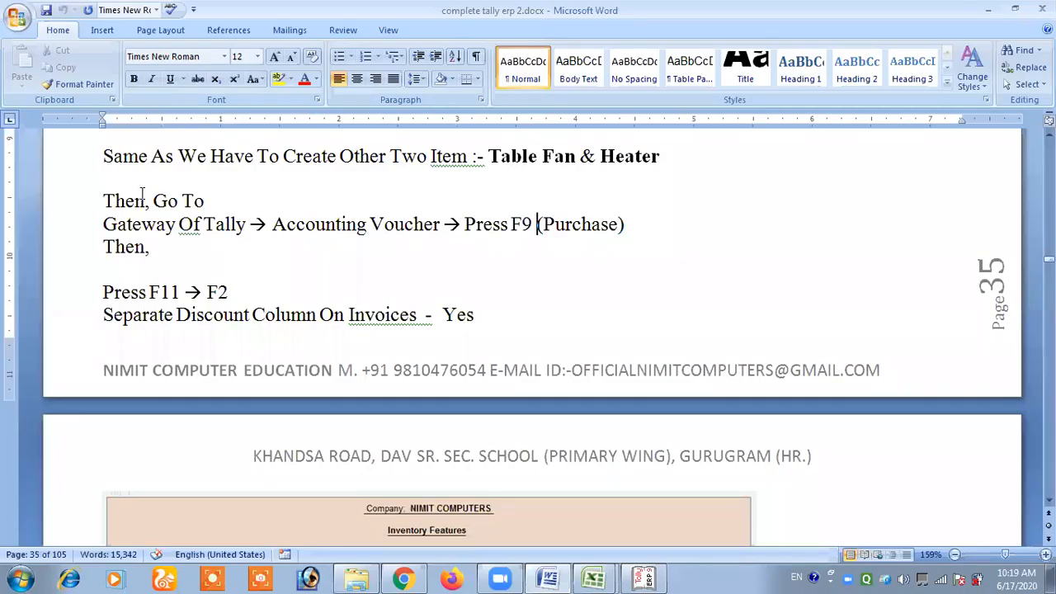
pyautogui.scroll(-2, 115, 175)
pyautogui.moveTo(115, 175); pyautogui.dragTo(236, 179)
pyautogui.click(236, 177)
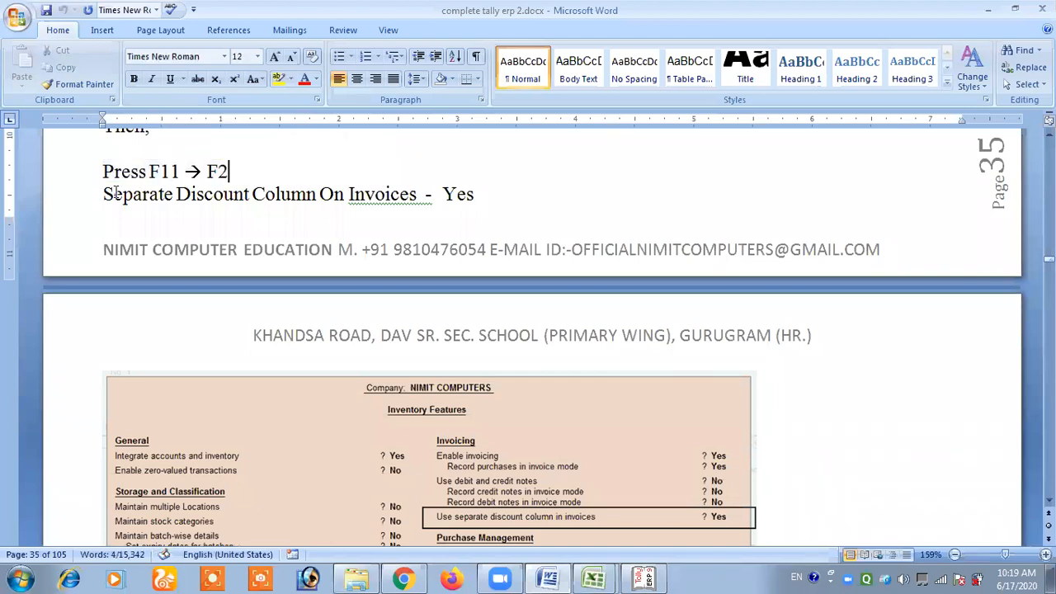
pyautogui.moveTo(139, 194); pyautogui.dragTo(489, 194)
pyautogui.click(490, 195)
pyautogui.scroll(-2, 490, 195)
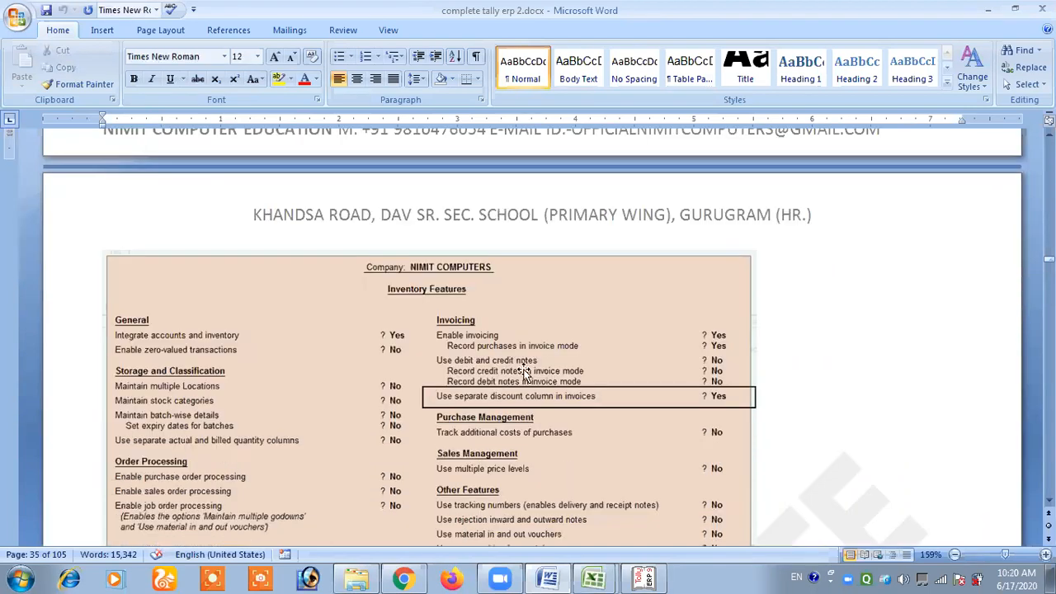
# Switch to Tally.ERP 9 and open the company's Inventory Features from the purchase voucher
pyautogui.hotkey('alt', 'Tab')
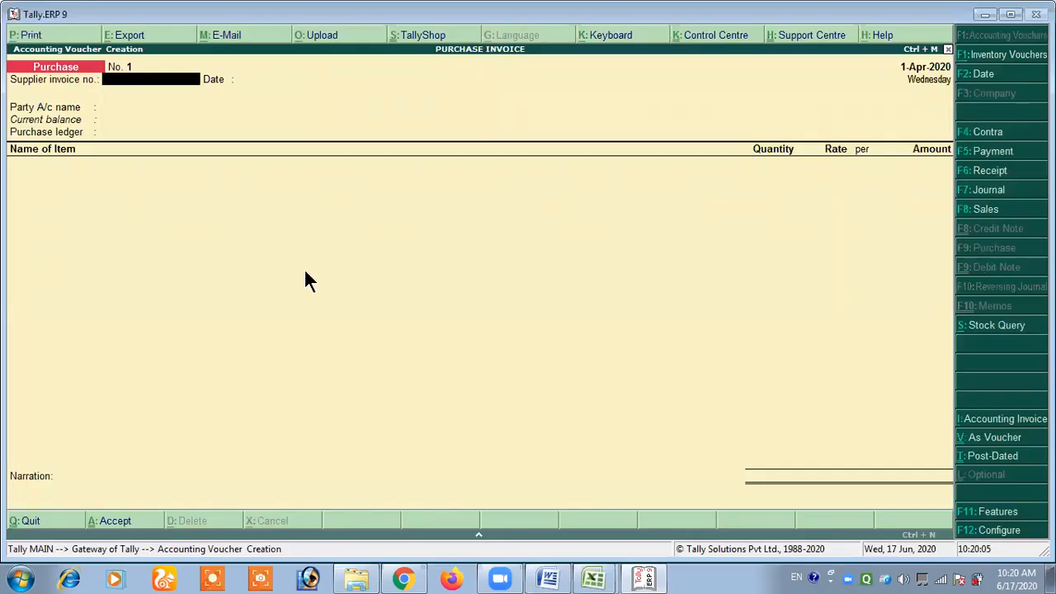
pyautogui.press('F11')
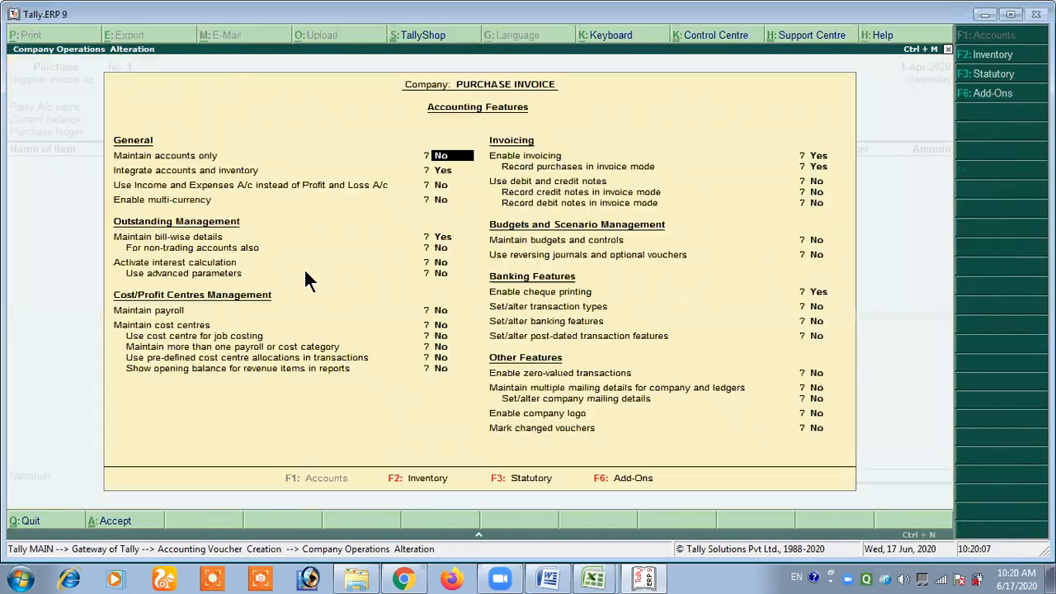
pyautogui.press('F2')
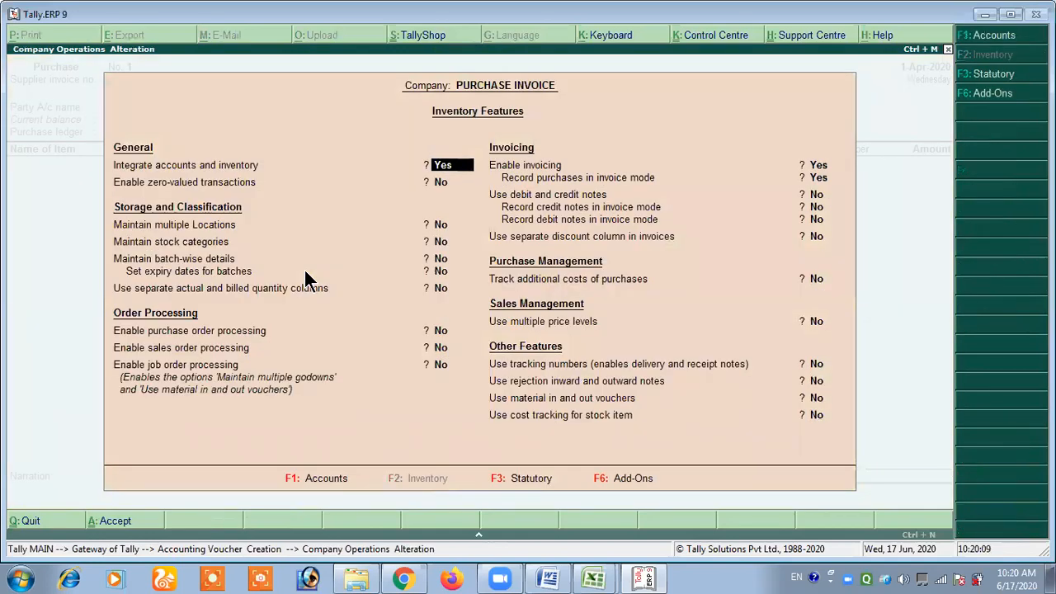
# Set Use separate discount column in invoices to Yes, keep the other Inventory Features as they are, and accept them
pyautogui.press('Return')
pyautogui.press('Return')
pyautogui.press('Return')
pyautogui.press('Return')
pyautogui.press('Return')
pyautogui.press('Return')
pyautogui.press('Return')
pyautogui.press('Return')
pyautogui.press('Return')
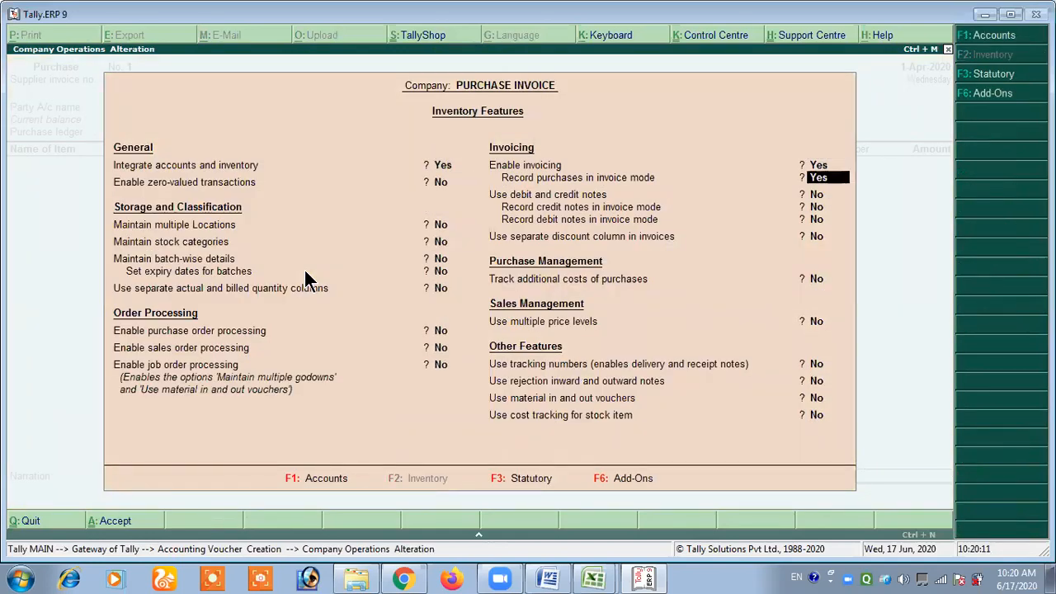
pyautogui.write('y')
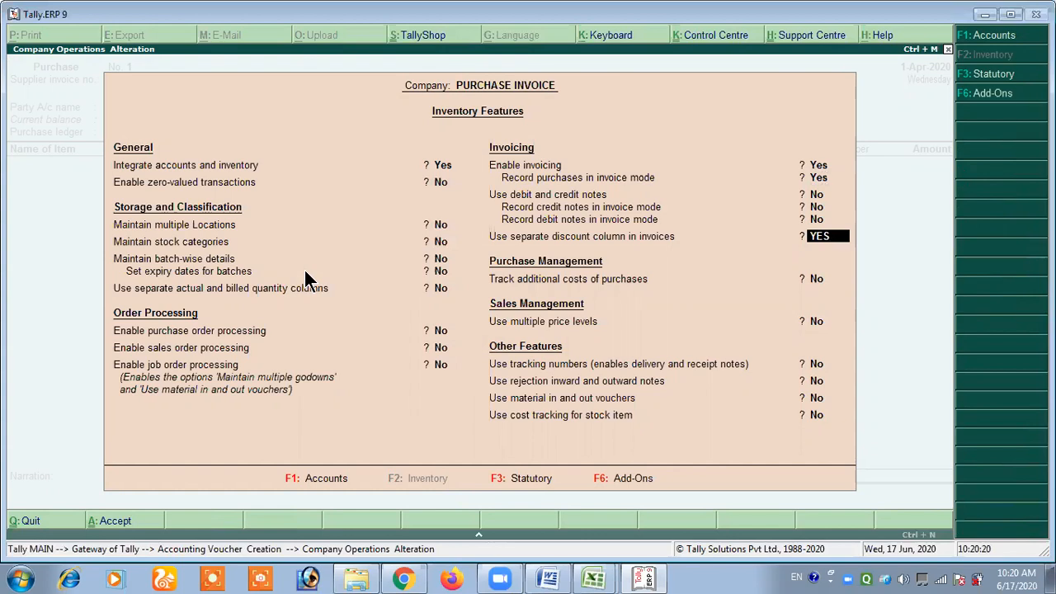
pyautogui.press('Return')
pyautogui.press('Return')
pyautogui.press('Return')
pyautogui.press('Return')
pyautogui.press('Return')
pyautogui.press('Return')
pyautogui.press('Return')
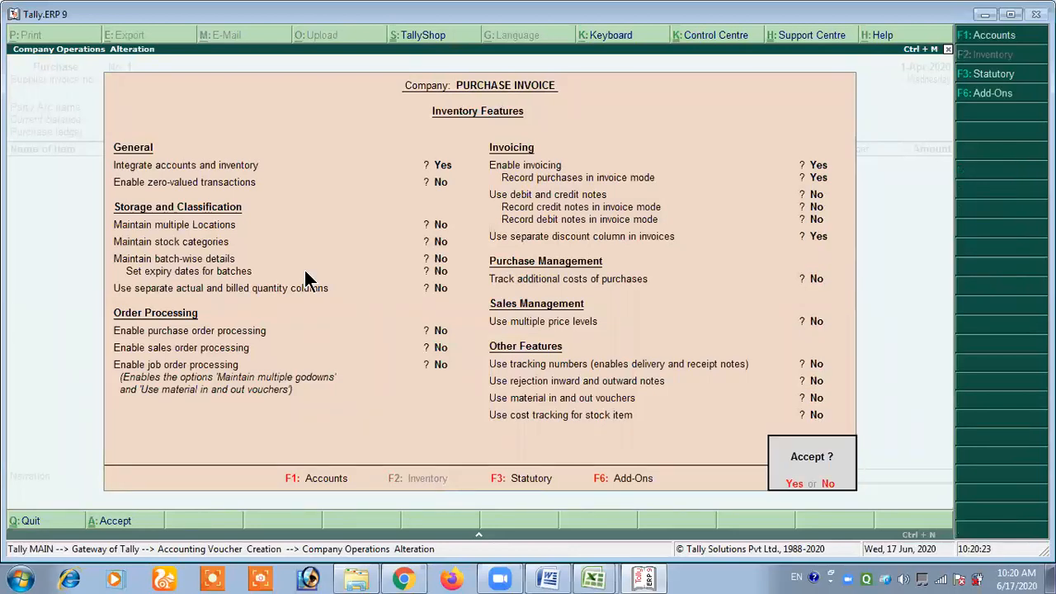
pyautogui.press('Return')
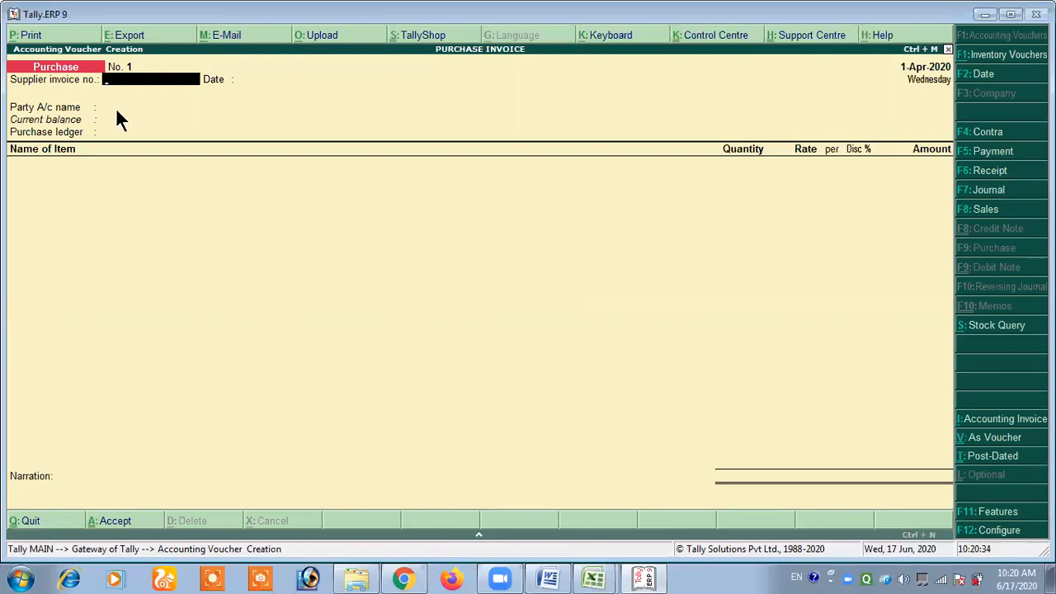
# Switch to the Word notes and examine the sample purchase invoice and the June 2 credit purchase question
pyautogui.hotkey('alt', 'Tab')
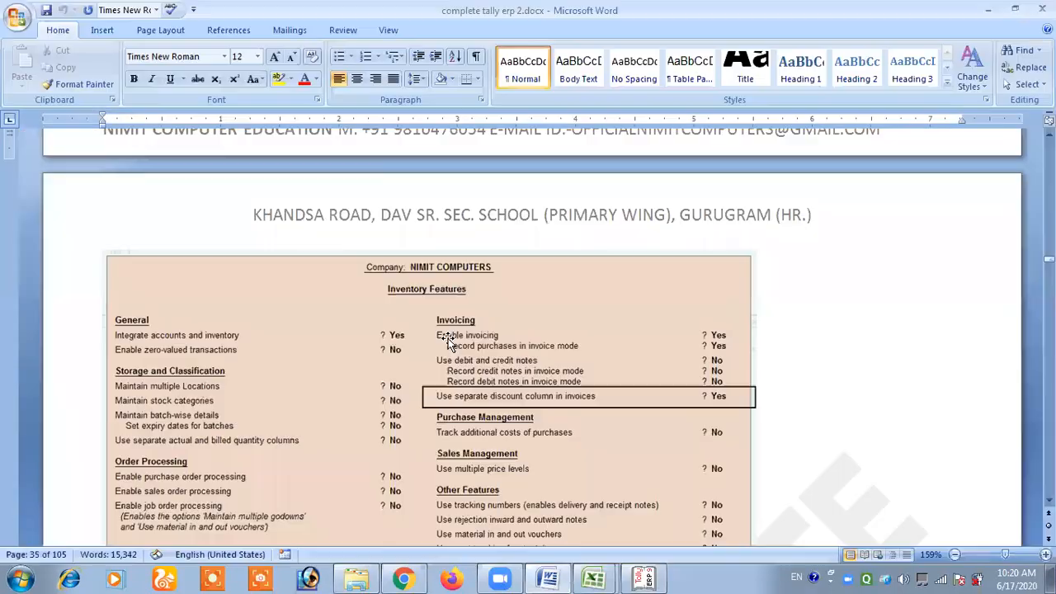
pyautogui.scroll(-10, 347, 318)
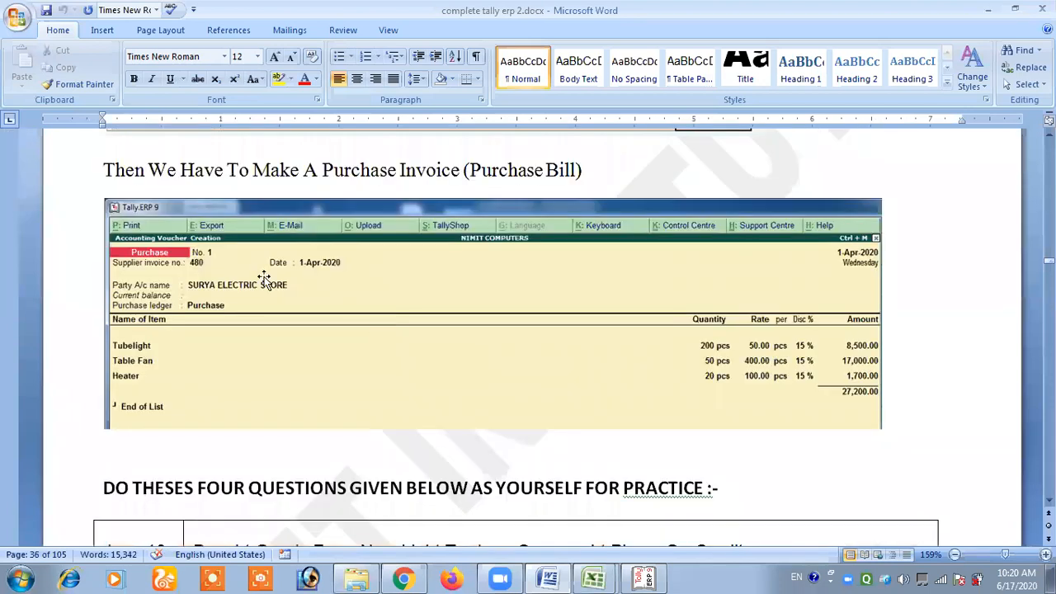
pyautogui.hotkey('alt', 'Tab')
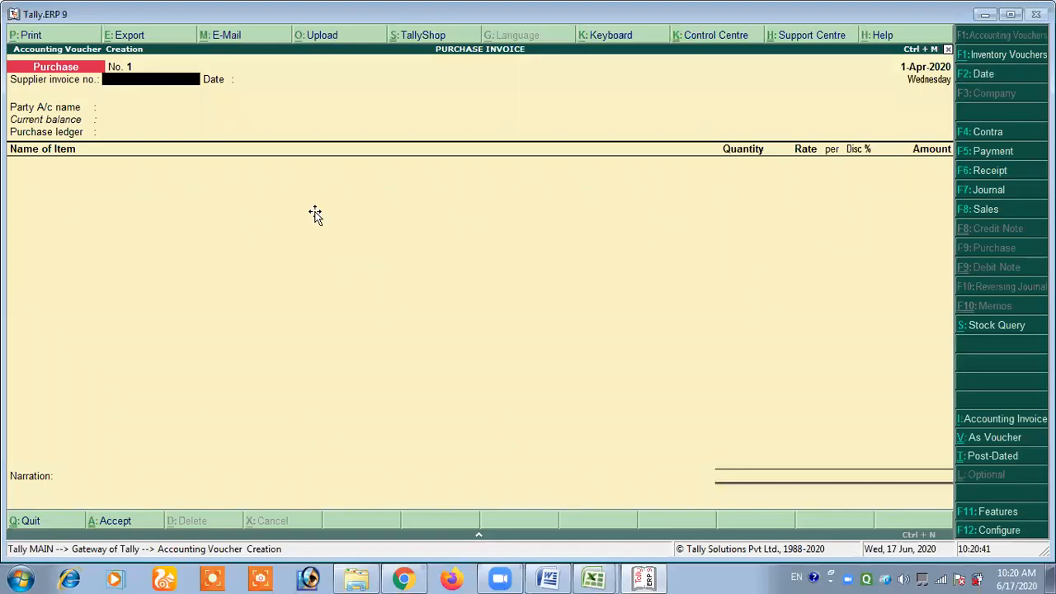
pyautogui.hotkey('alt', 'Tab')
pyautogui.scroll(15, 317, 212)
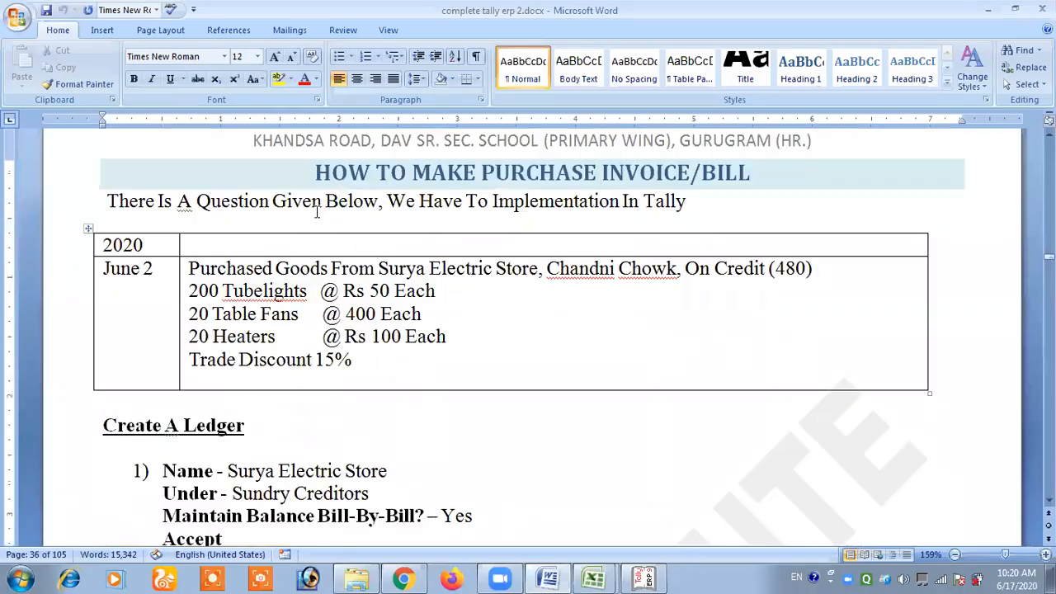
# Switch to Tally.ERP 9 and enter supplier invoice number 480 on the purchase voucher, keeping the date 1-Apr-2020
pyautogui.hotkey('alt', 'Tab')
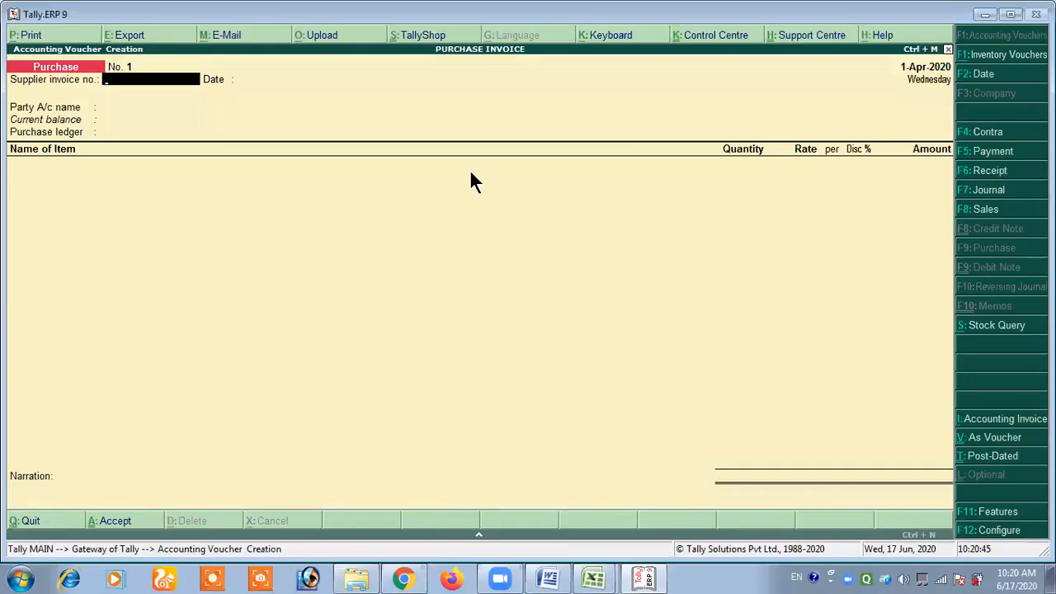
pyautogui.write('480')
pyautogui.press('Return')
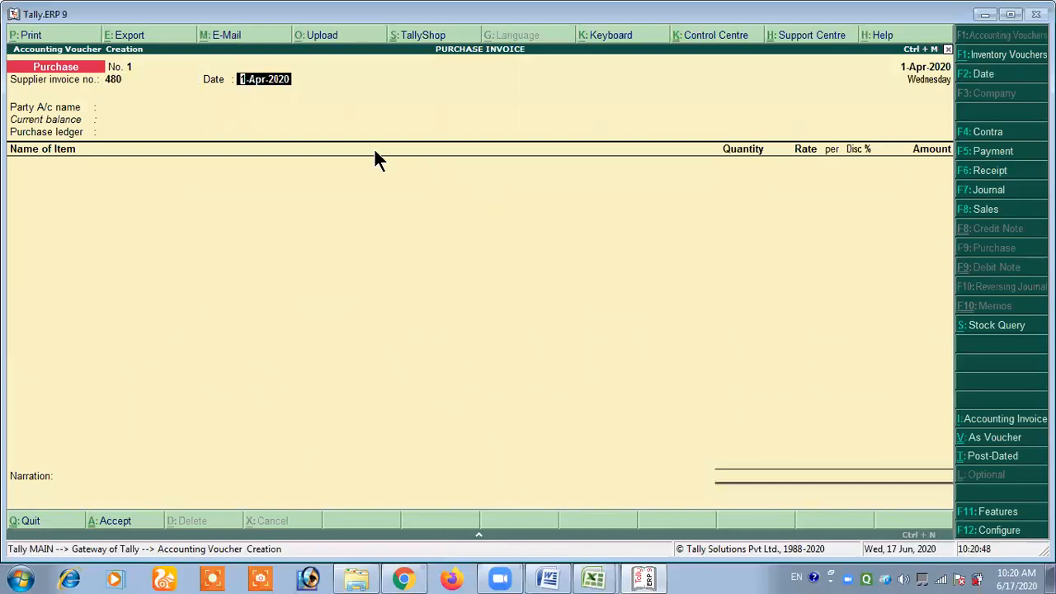
pyautogui.press('Return')
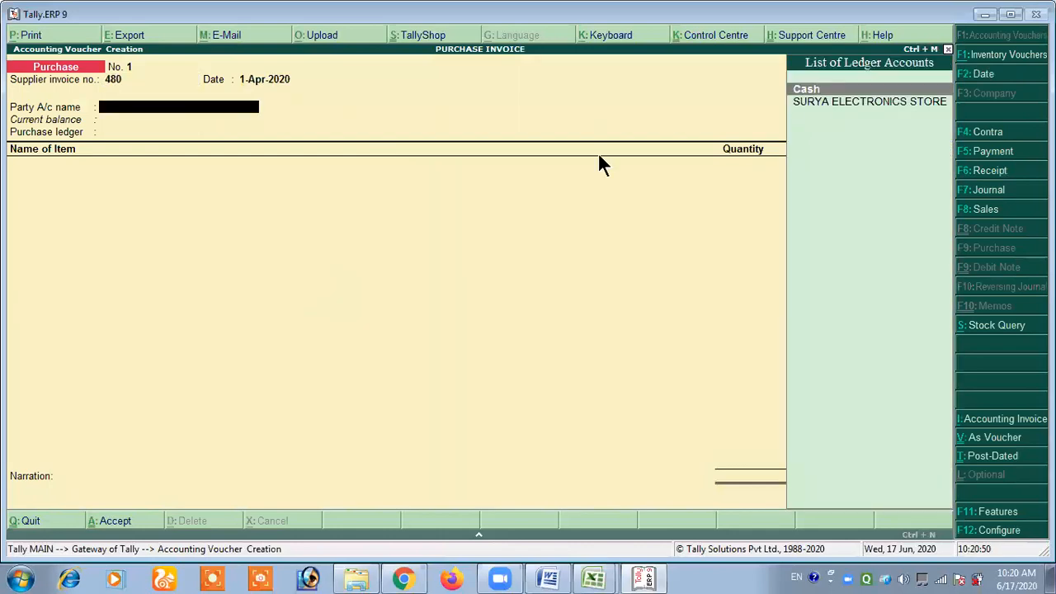
# Set the party account to SURYA ELECTRONICS STORE, accept its party details as they are, and choose PURCHASE as the purchase ledger
pyautogui.click(876, 103)
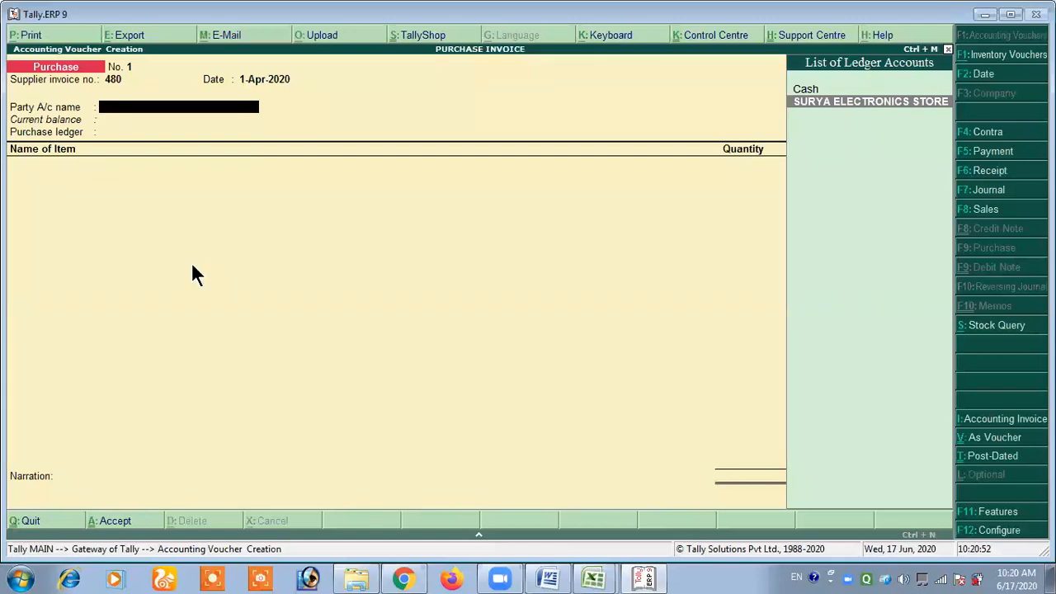
pyautogui.press('Return')
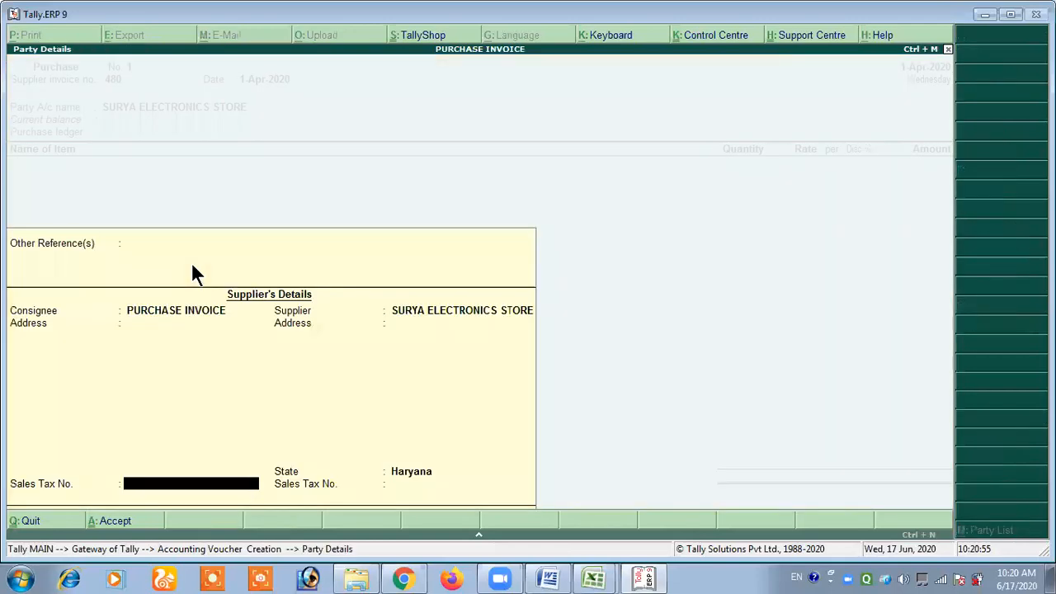
pyautogui.hotkey('ctrl', 'a')
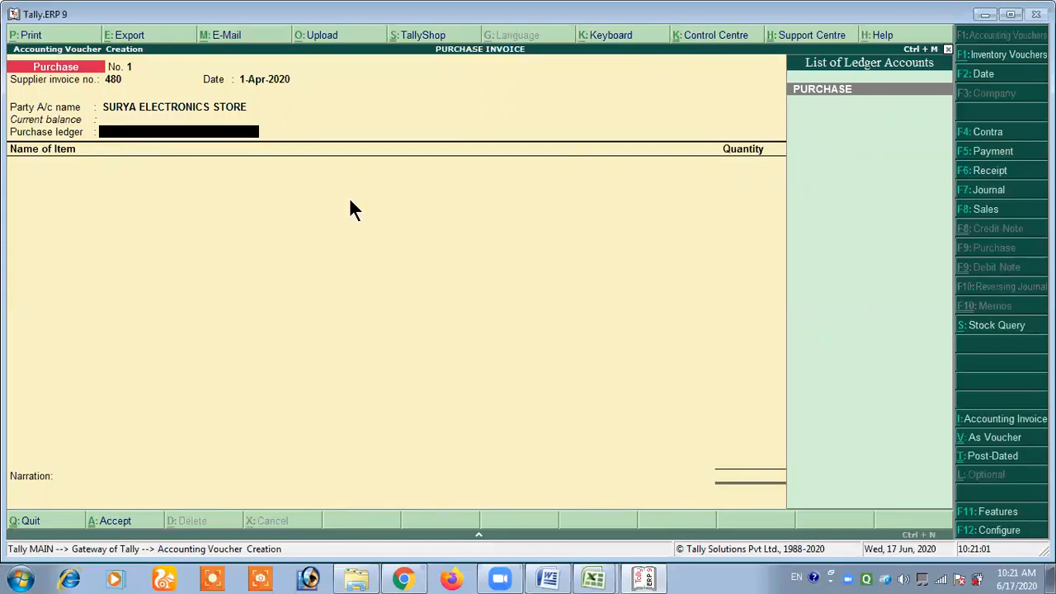
pyautogui.press('Return')
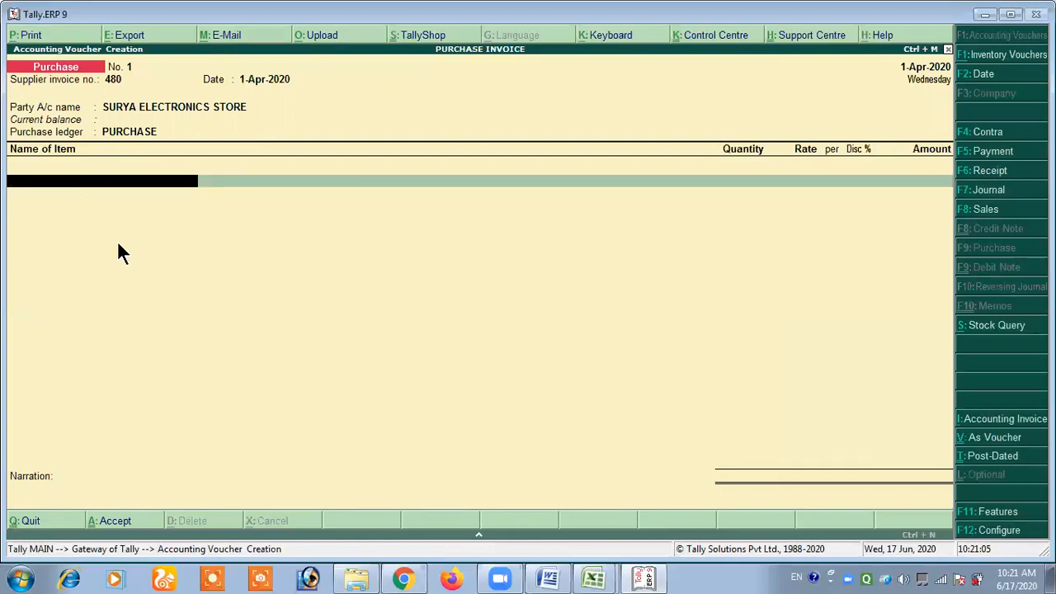
# Add TUBELIGHT as the first invoice item without a description, check its line in the Word notes, and enter a quantity of 200
pyautogui.press('space')
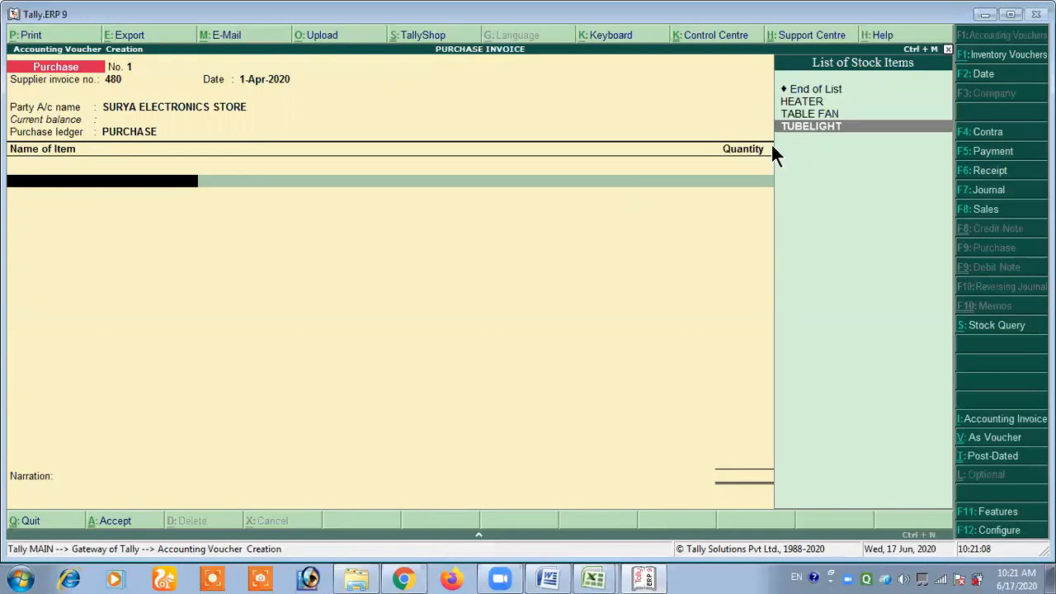
pyautogui.press('Return')
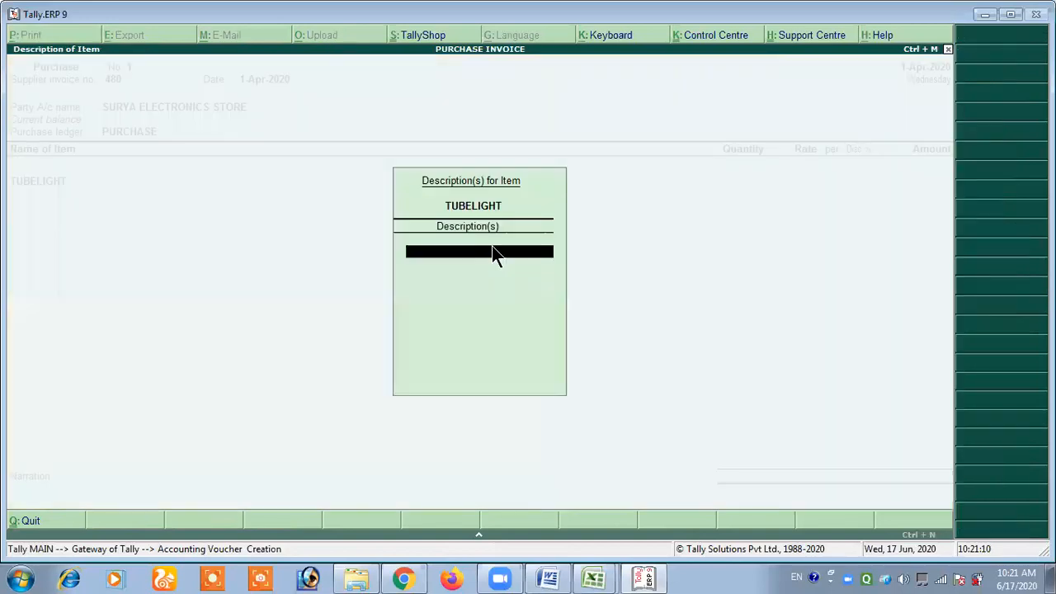
pyautogui.press('Return')
pyautogui.hotkey('alt', 'Tab')
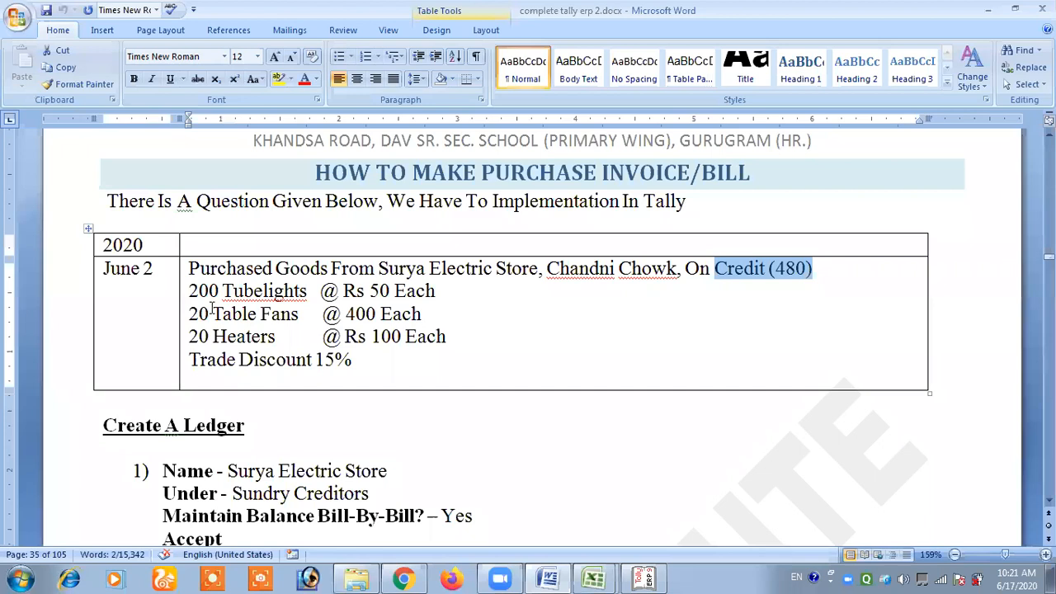
pyautogui.doubleClick(226, 292)
pyautogui.hotkey('alt', 'Tab')
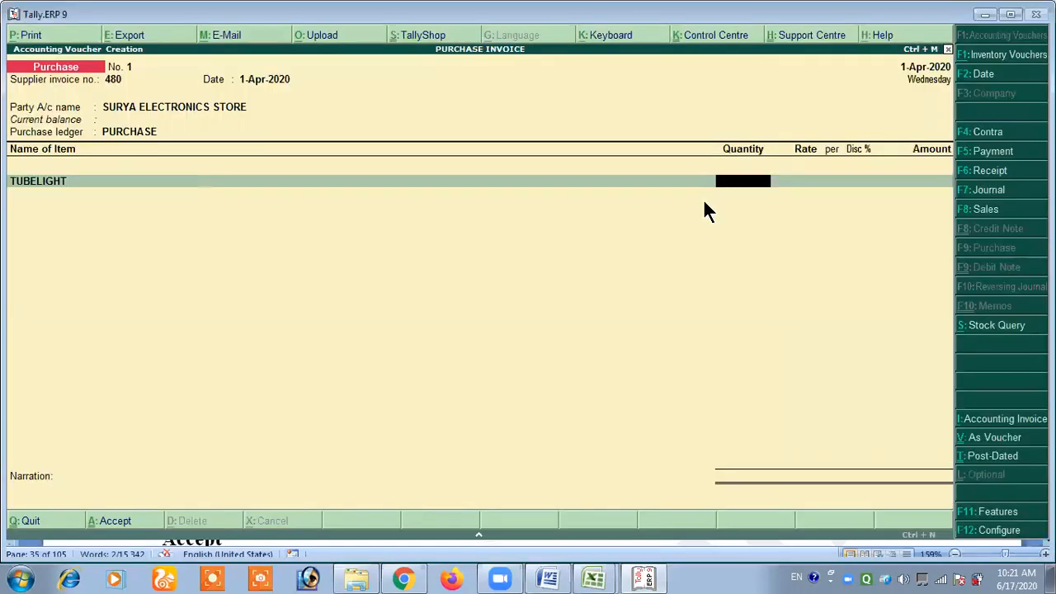
pyautogui.write('200')
pyautogui.press('Return')
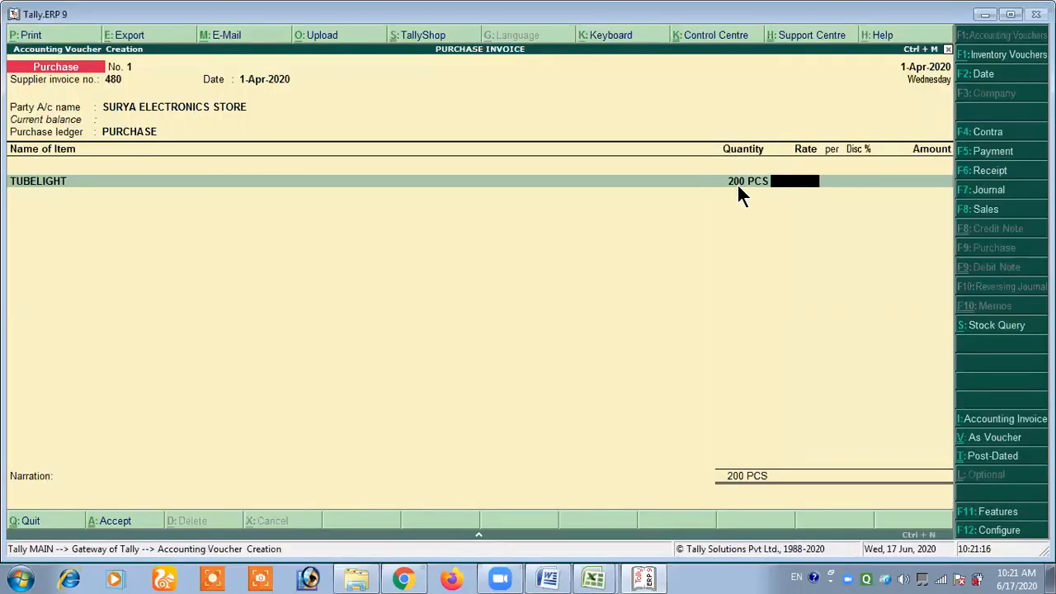
# Set the TUBELIGHT rate to 50 per PCS with a 15% discount and complete the line
pyautogui.write('50')
pyautogui.press('Return')
pyautogui.press('Return')
pyautogui.write('15')
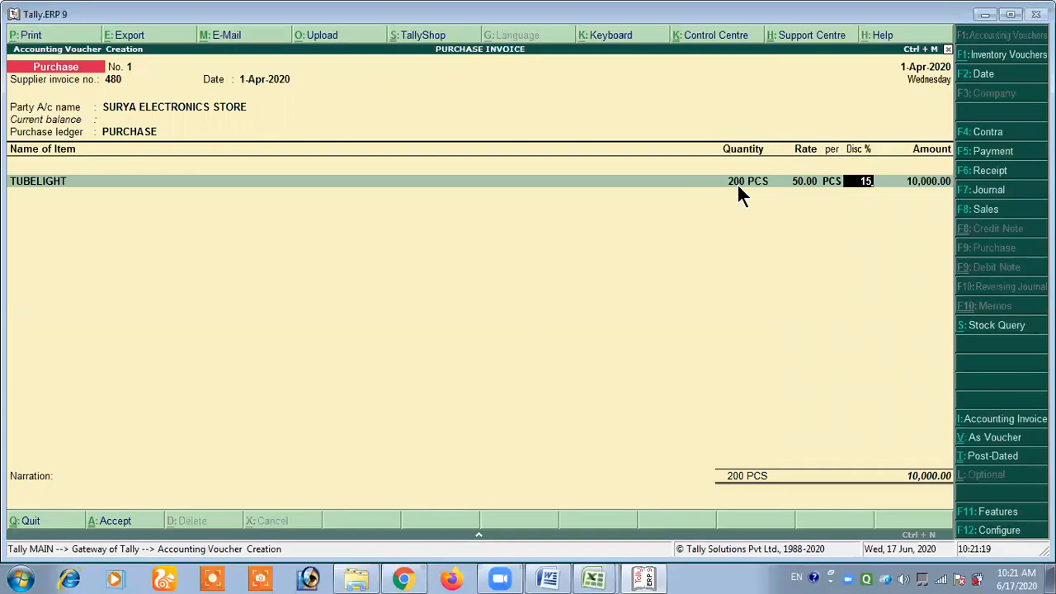
pyautogui.press('Return')
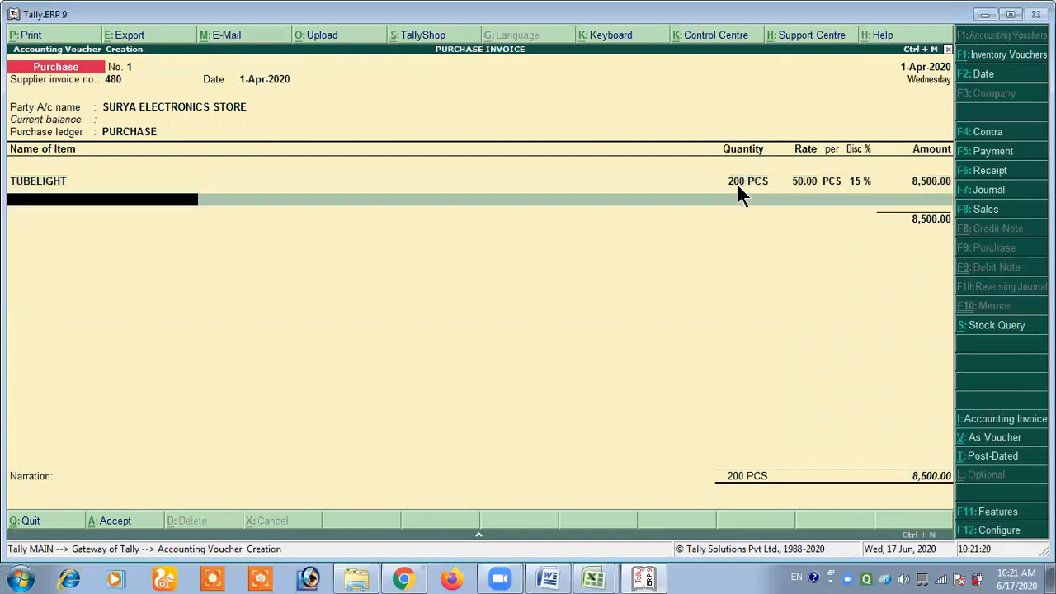
# Check the table fans line in the Word notes and add TABLE FAN as the second invoice item without a description
pyautogui.press('space')
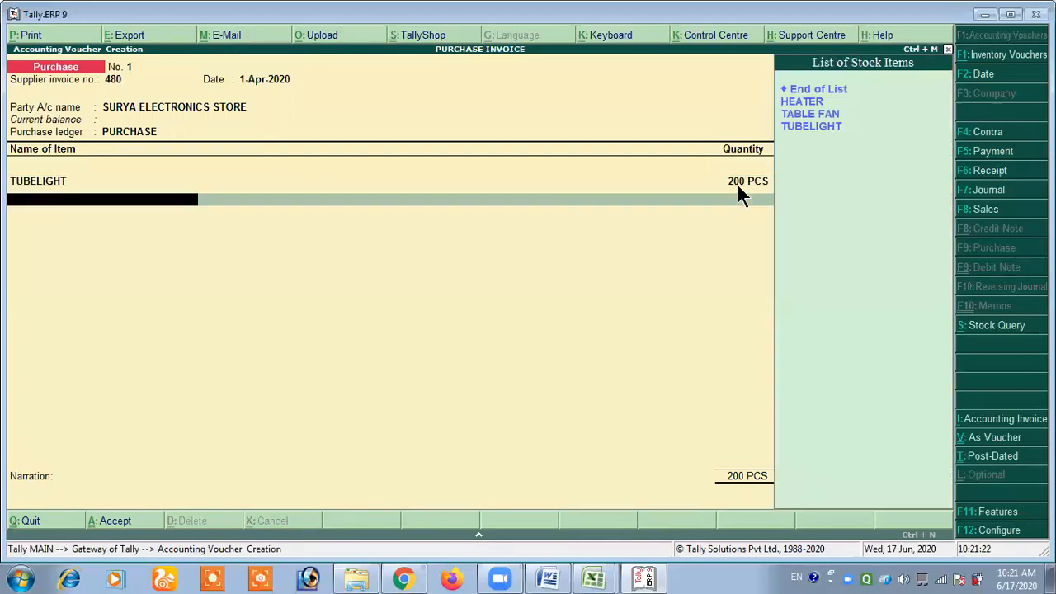
pyautogui.hotkey('alt', 'Tab')
pyautogui.moveTo(189, 313); pyautogui.dragTo(322, 314)
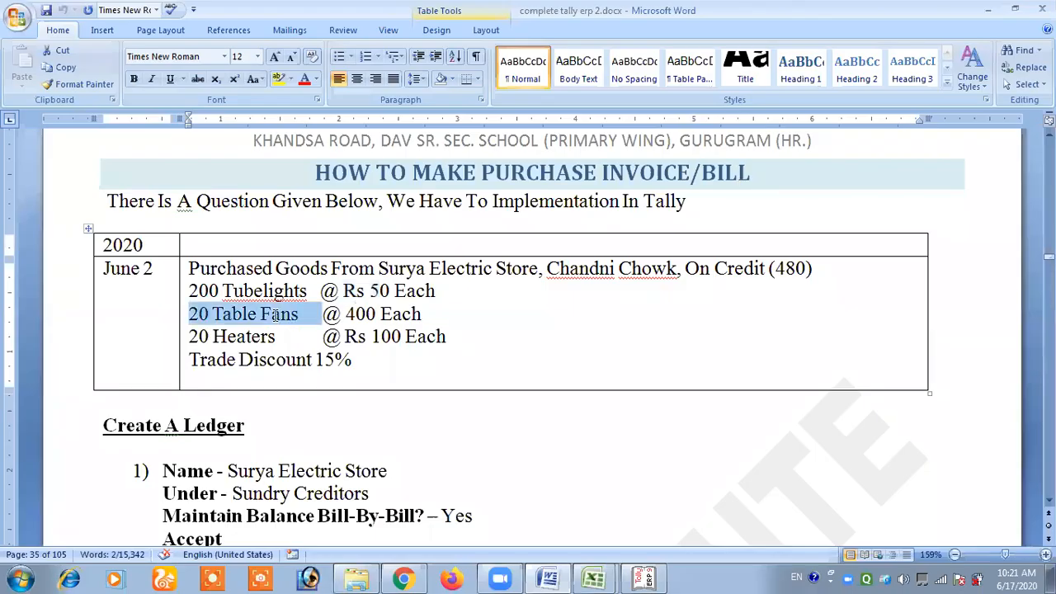
pyautogui.hotkey('alt', 'Tab')
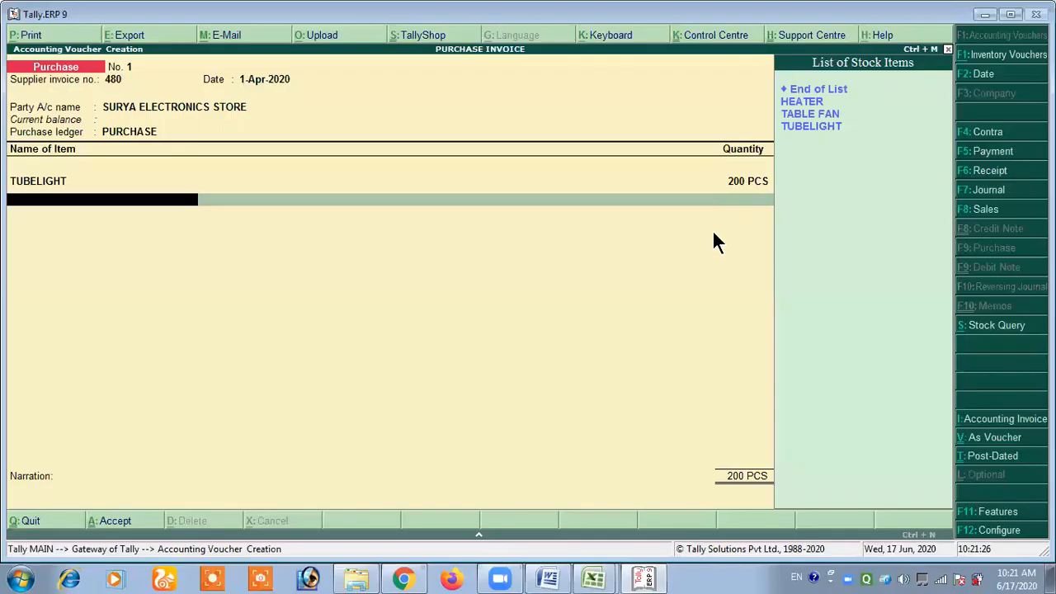
pyautogui.write('t')
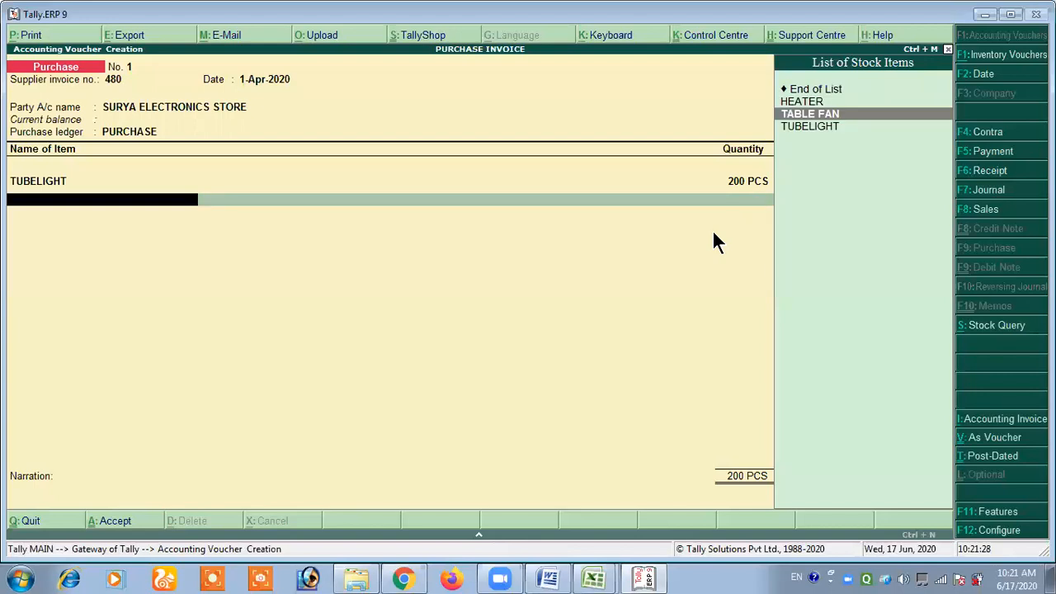
pyautogui.press('Return')
pyautogui.press('Return')
# Enter a quantity of 50, a rate of 400 per PCS and a 15% discount for TABLE FAN
pyautogui.write('4')
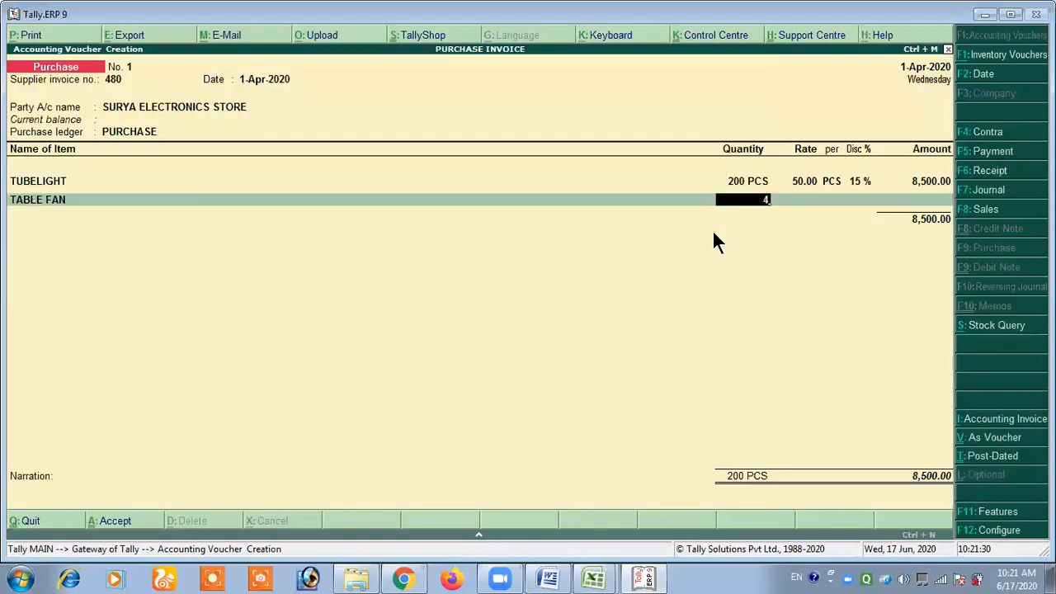
pyautogui.press('BackSpace')
pyautogui.write('50')
pyautogui.press('Return')
pyautogui.write('400')
pyautogui.press('Return')
pyautogui.press('Return')
pyautogui.write('15')
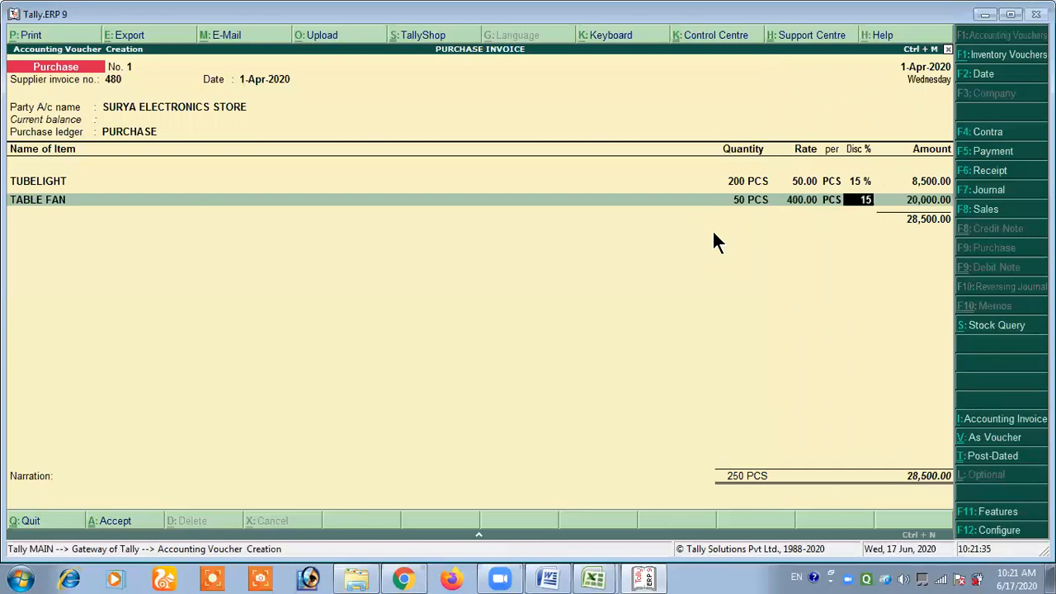
# Recheck the table fans line in the Word notes, correct the TABLE FAN quantity to 20, re-enter the 15% discount, and complete the line
pyautogui.hotkey('alt', 'Tab')
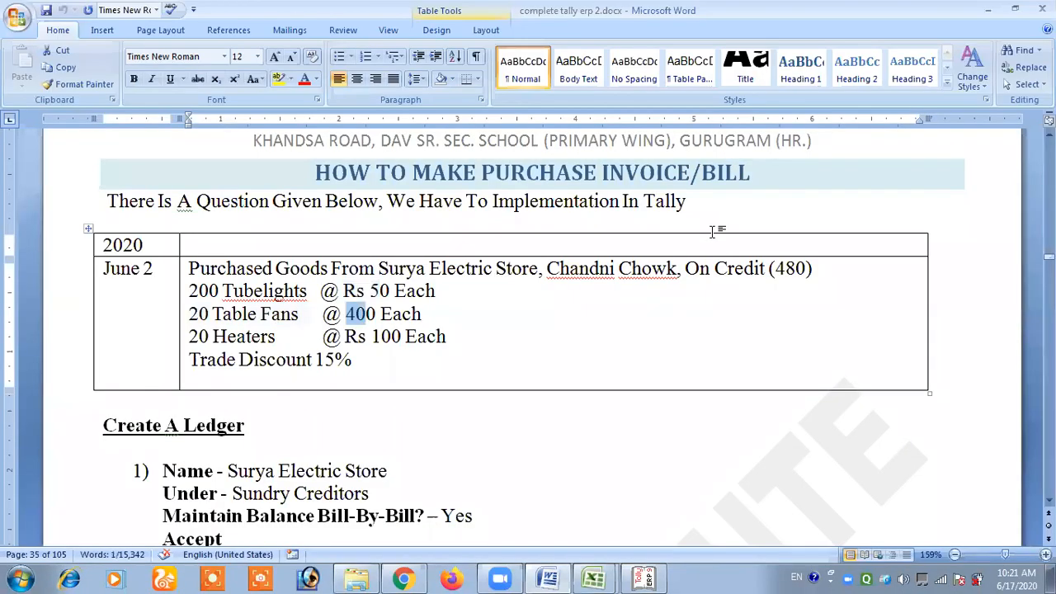
pyautogui.hotkey('alt', 'Tab')
pyautogui.press('BackSpace')
pyautogui.press('BackSpace')
pyautogui.press('BackSpace')
pyautogui.press('BackSpace')
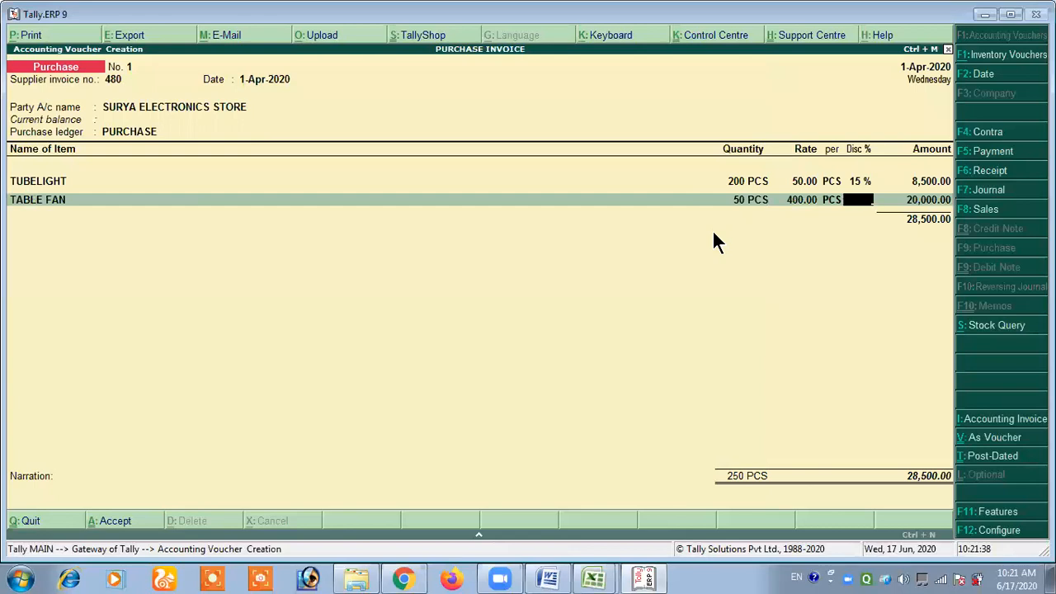
pyautogui.write('20')
pyautogui.press('Return')
pyautogui.press('Return')
pyautogui.press('Return')
pyautogui.write('15')
pyautogui.press('Return')
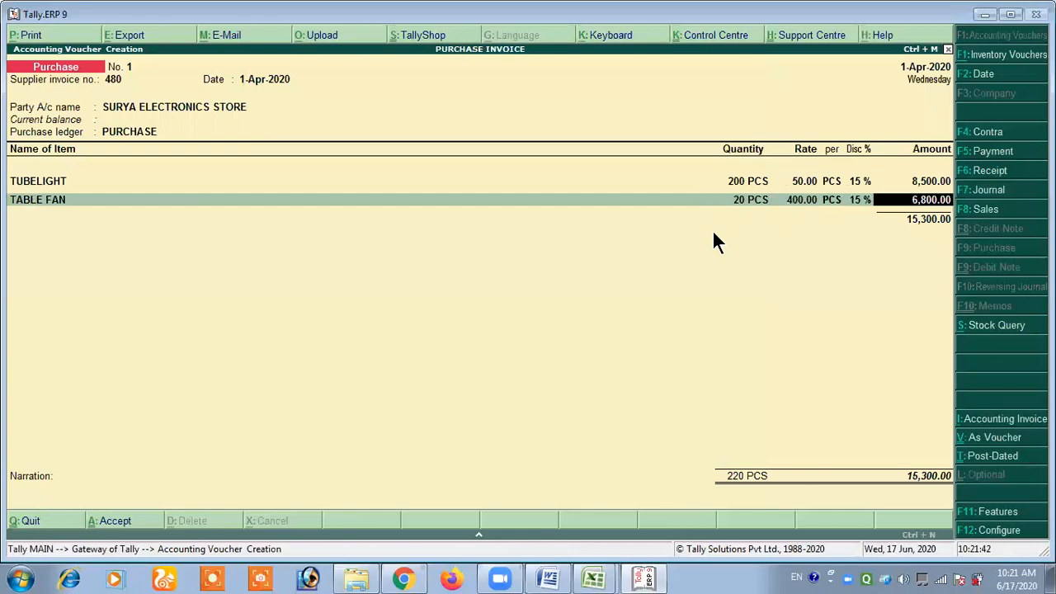
pyautogui.press('Return')
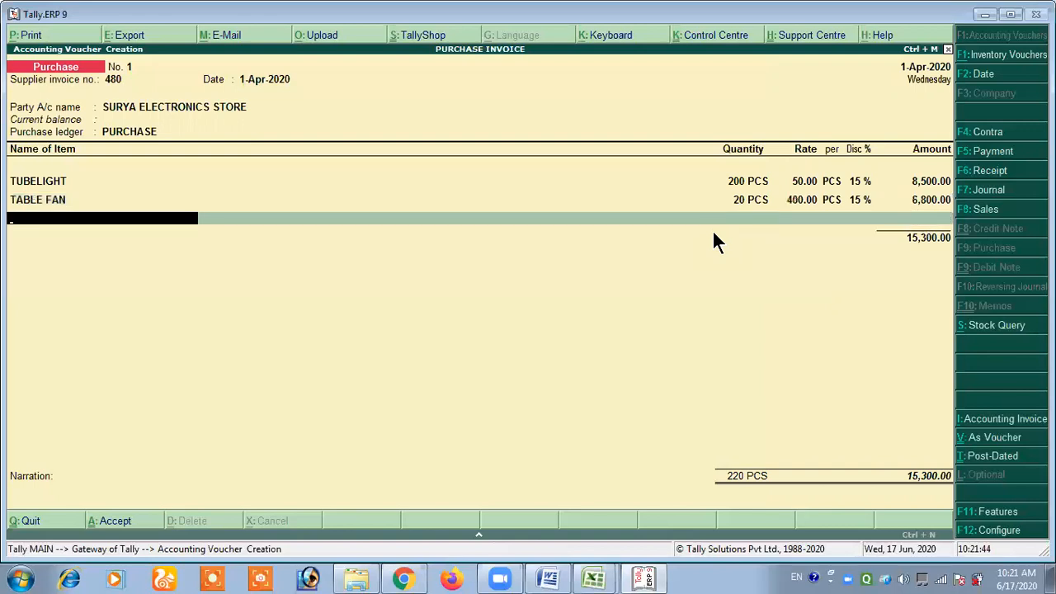
pyautogui.press('Return')
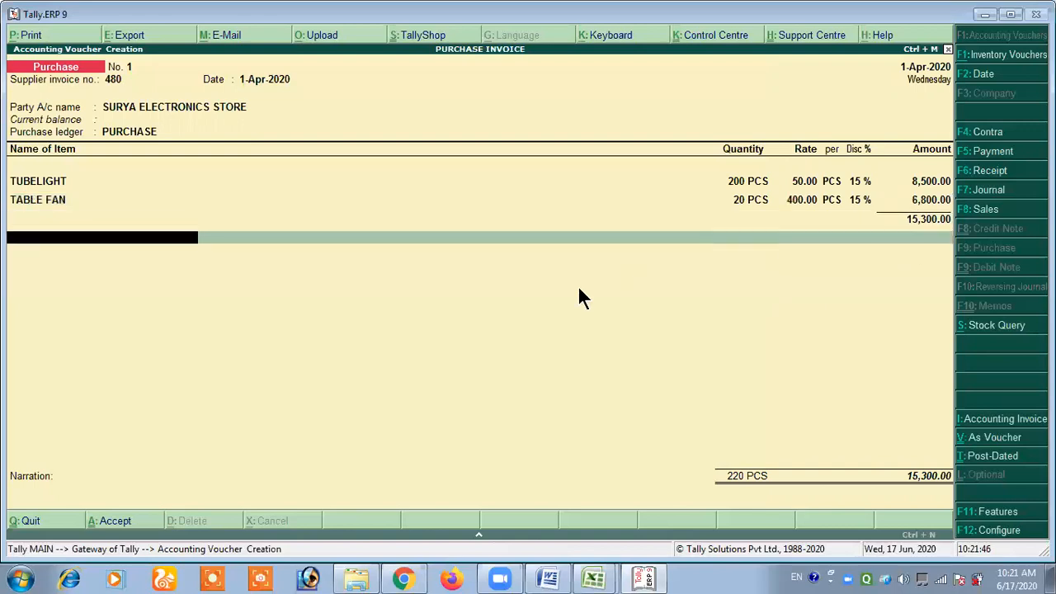
pyautogui.press('BackSpace')
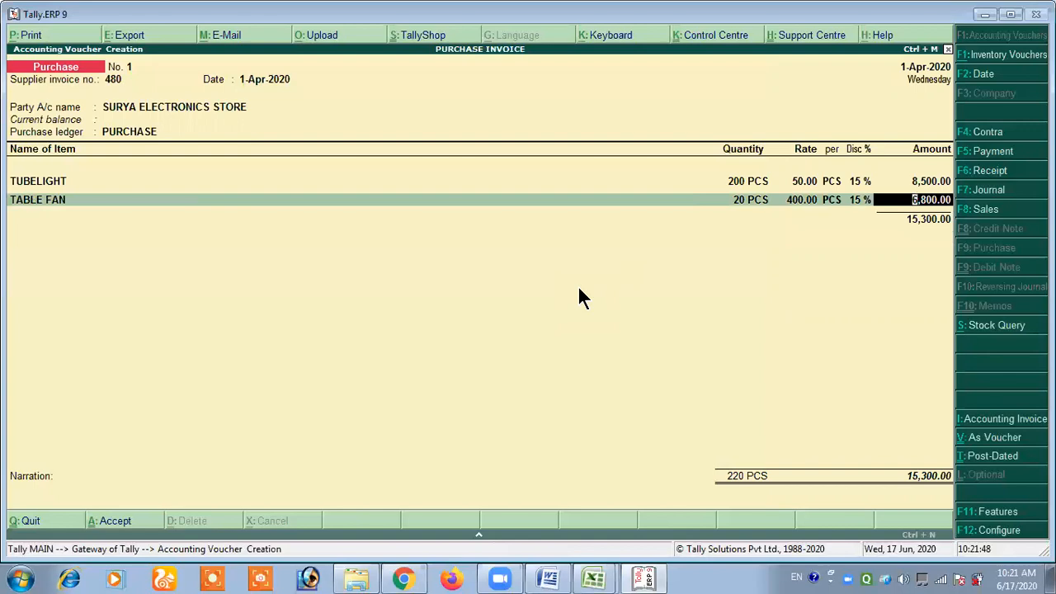
pyautogui.press('Return')
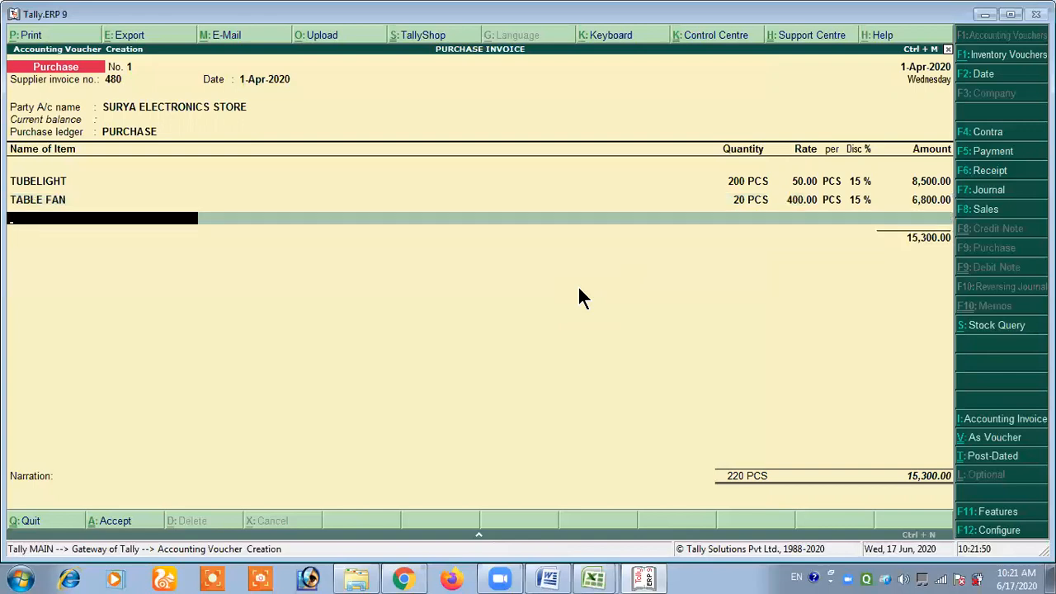
# Check the heaters line in the Word notes and add HEATER as the third invoice item without a description
pyautogui.hotkey('alt', 'Tab')
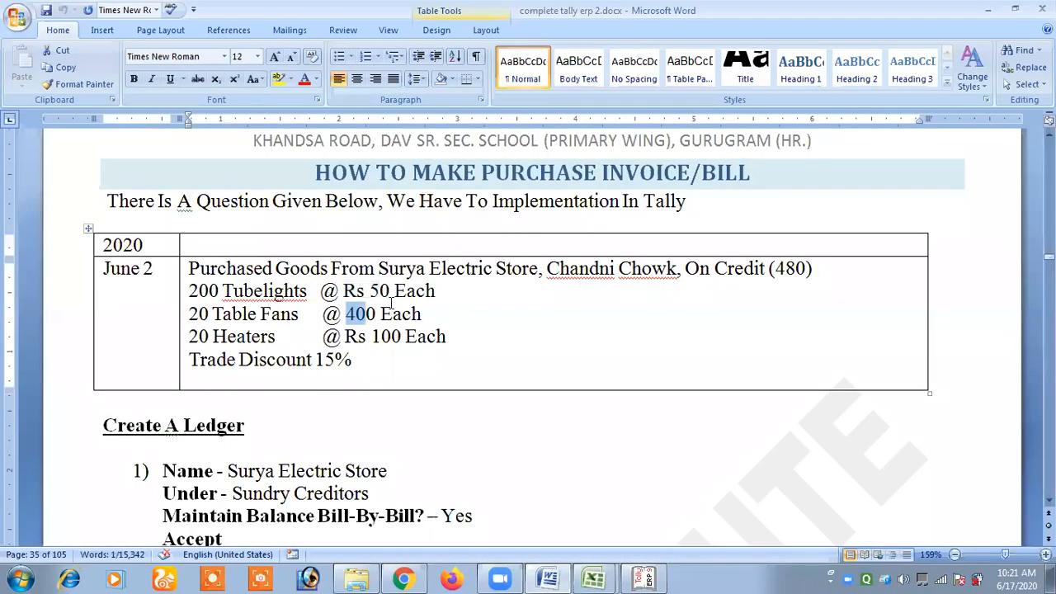
pyautogui.moveTo(275, 337); pyautogui.dragTo(199, 336)
pyautogui.click(200, 334)
pyautogui.hotkey('alt', 'Tab')
pyautogui.press('Down')
pyautogui.press('Return')
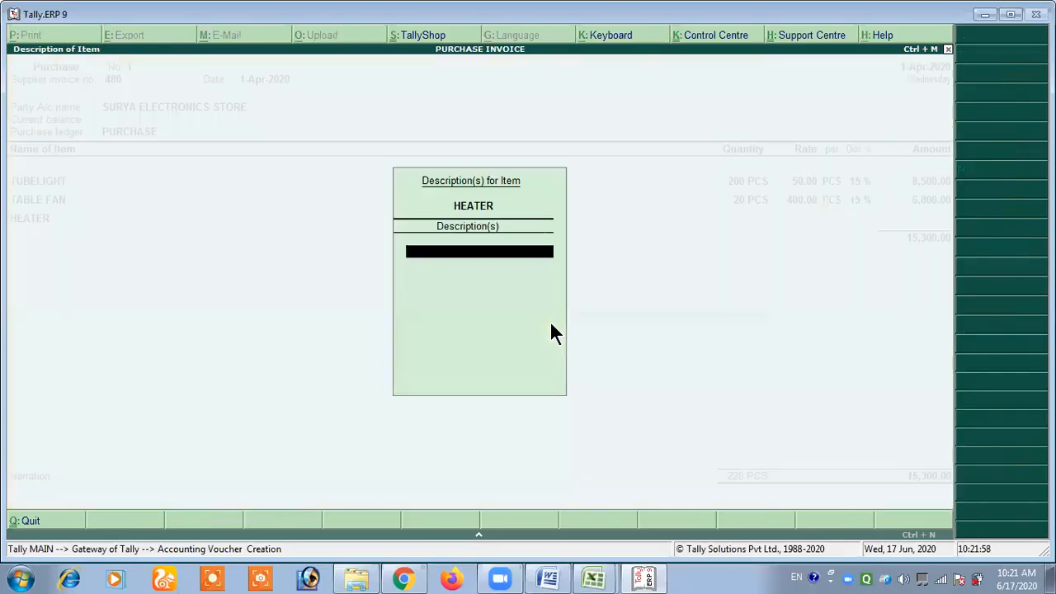
pyautogui.press('Return')
# Enter a quantity of 20, a rate of 100 per PCS and a 15% discount for HEATER
pyautogui.write('20')
pyautogui.press('Return')
pyautogui.write('100')
pyautogui.press('Return')
pyautogui.press('Return')
pyautogui.write('15')
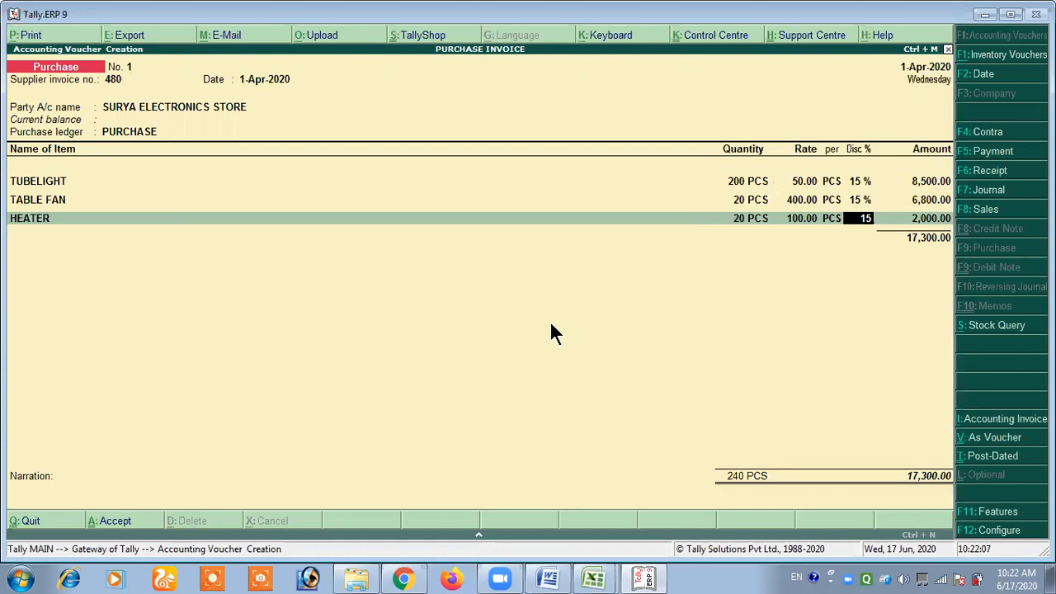
pyautogui.press('Return')
# End the item list, leave the narration blank and save the purchase invoice
pyautogui.press('Return')
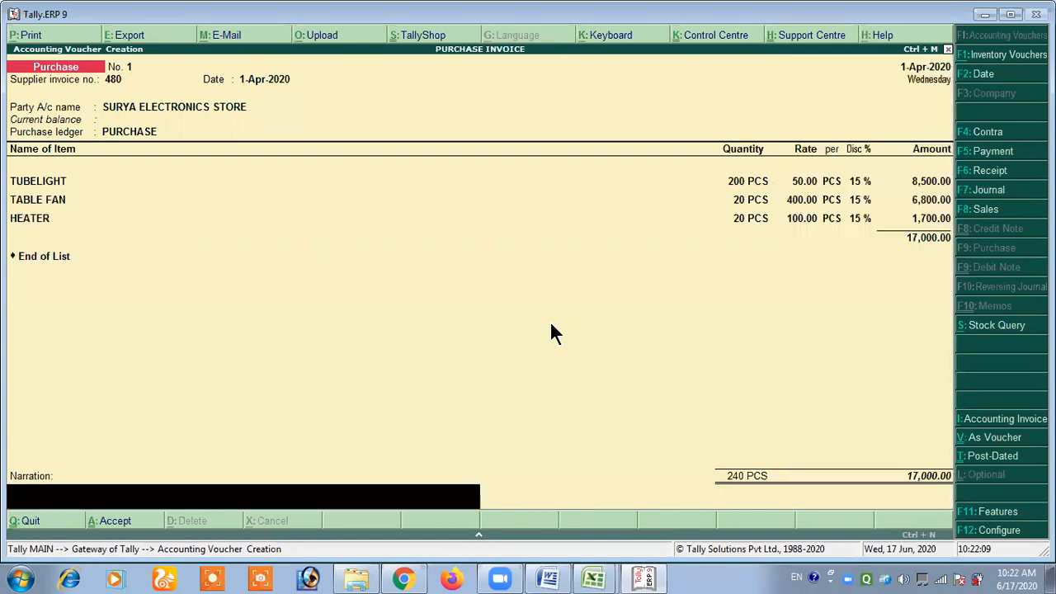
pyautogui.press('Return')
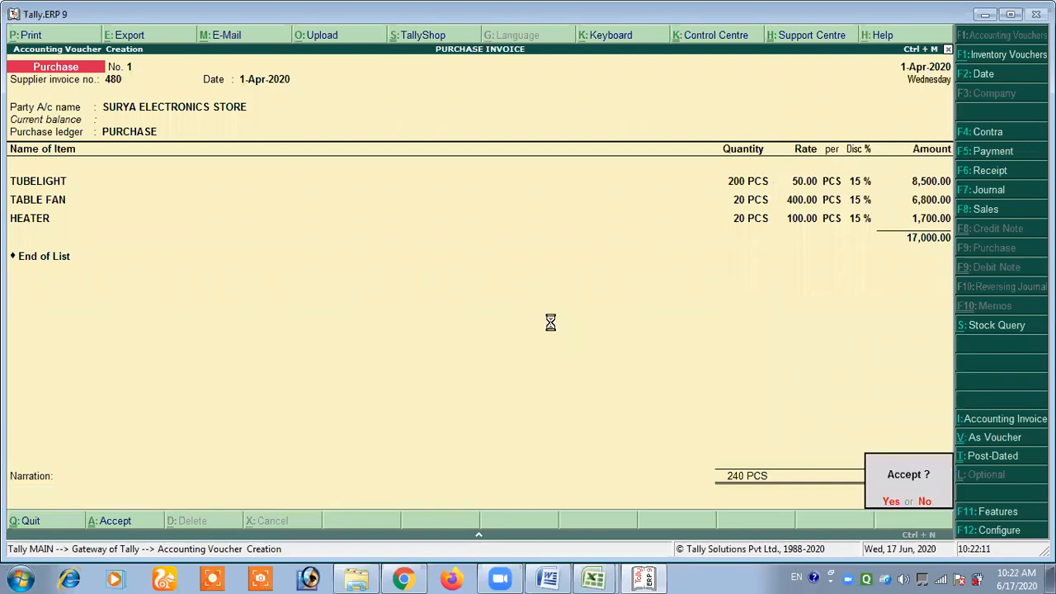
pyautogui.press('Return')
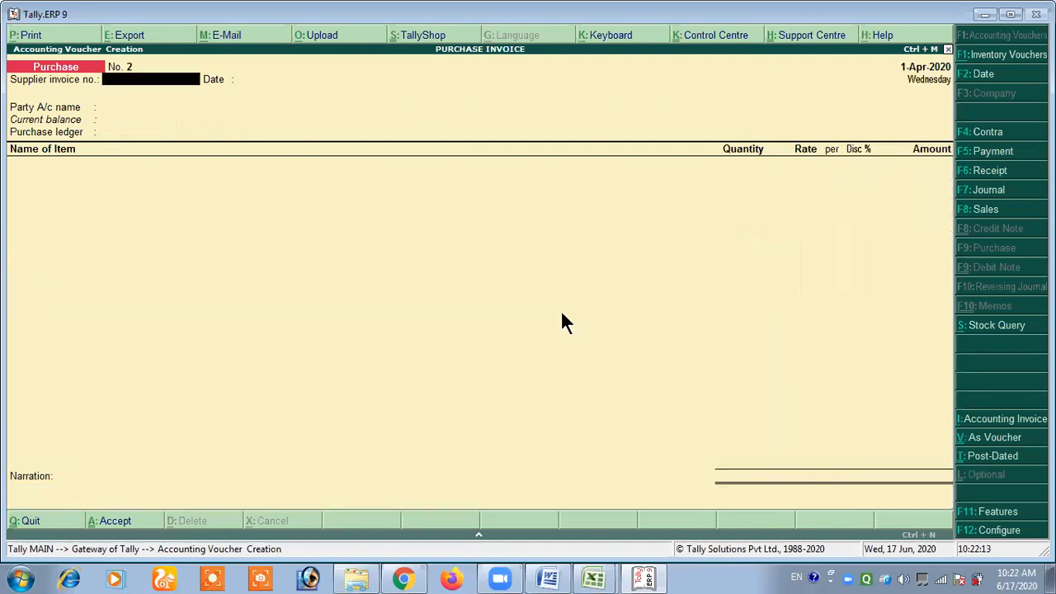
# Review the sample purchase invoice in the Word notes and return to Tally.ERP 9
pyautogui.hotkey('alt', 'Tab')
pyautogui.scroll(-5, 328, 380)
pyautogui.scroll(-15, 328, 380)
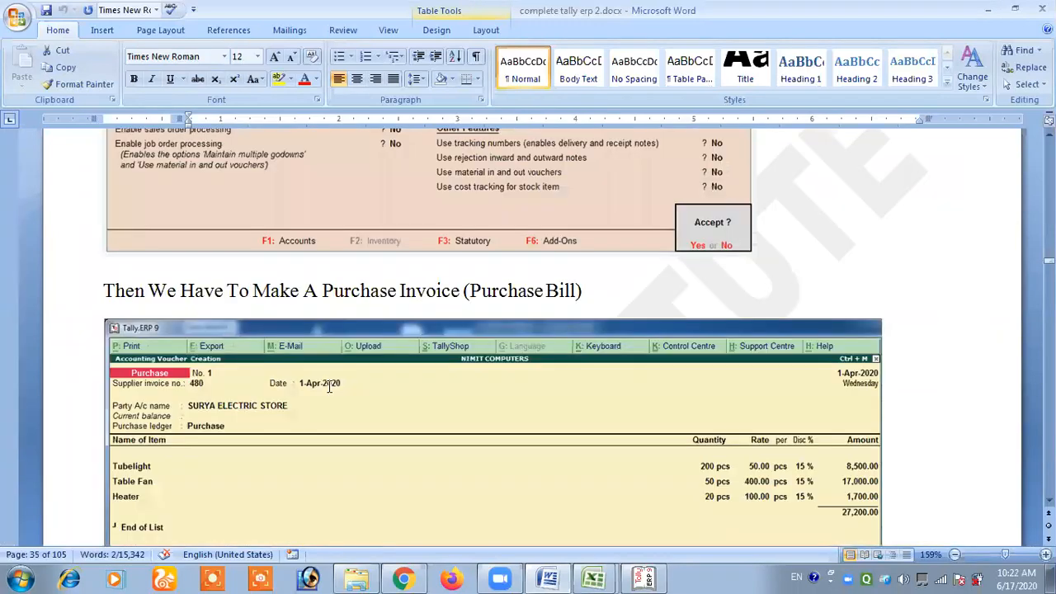
pyautogui.scroll(10, 329, 385)
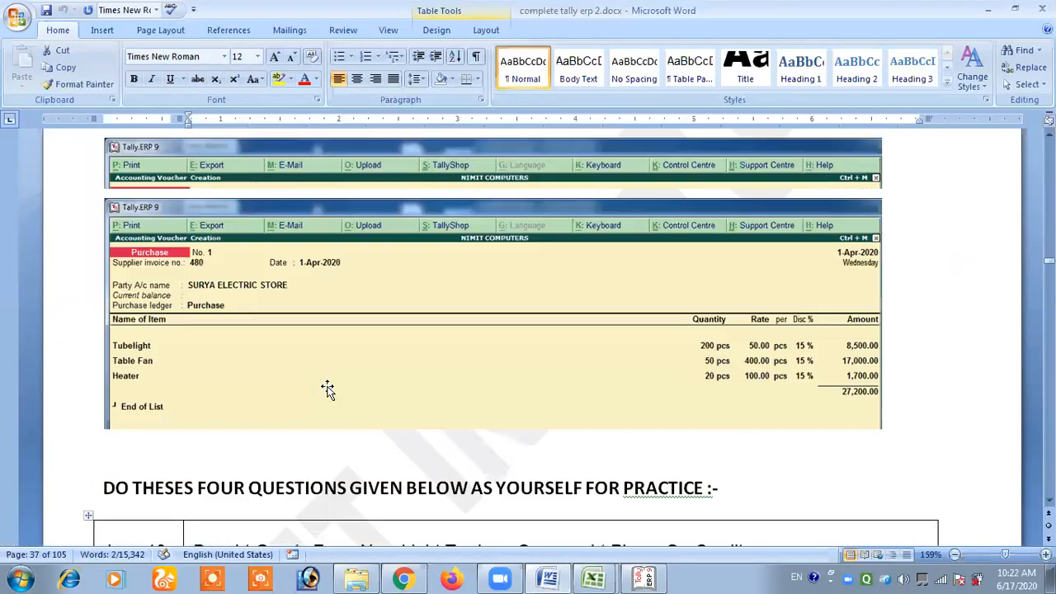
pyautogui.scroll(-3, 329, 385)
pyautogui.hotkey('alt', 'Tab')
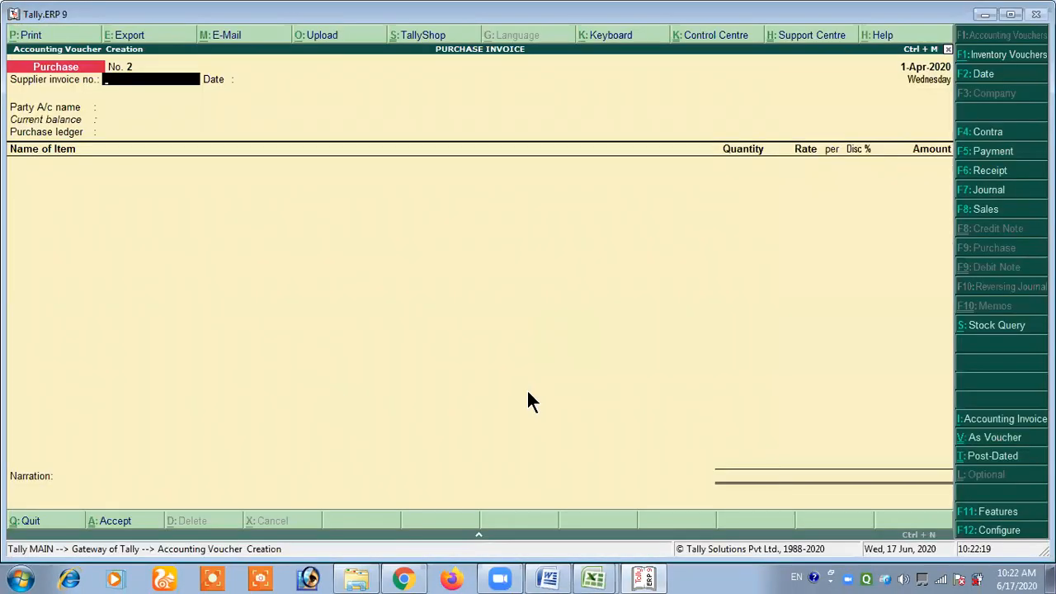
# Leave voucher creation and open the Day Book report
pyautogui.press('Escape')
pyautogui.press('Return')
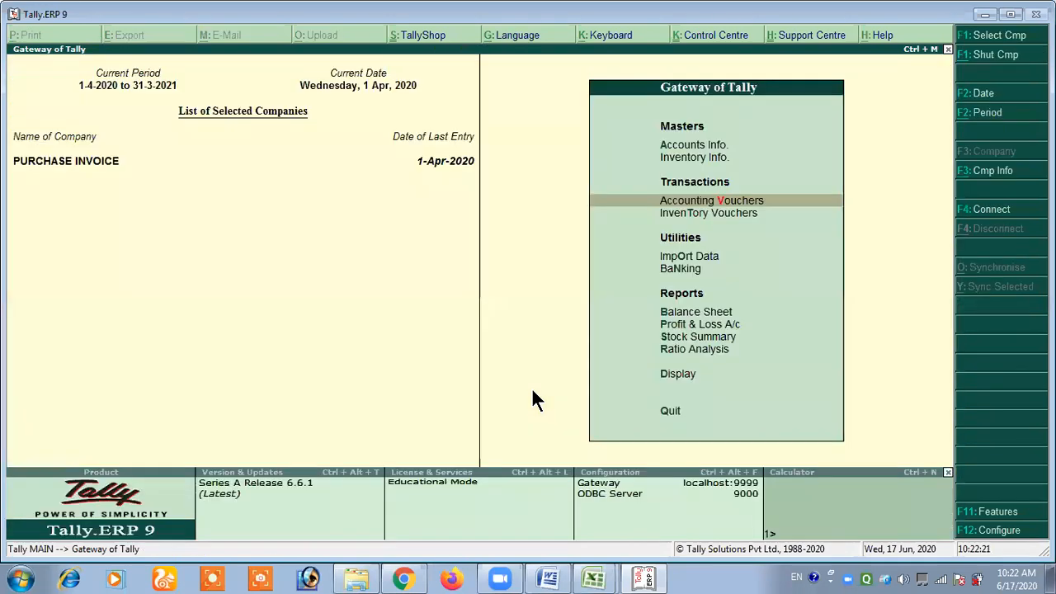
pyautogui.press('Down')
pyautogui.press('Down')
pyautogui.press('Down')
pyautogui.press('Down')
pyautogui.press('Down')
pyautogui.press('Down')
pyautogui.press('Down')
pyautogui.press('Down')
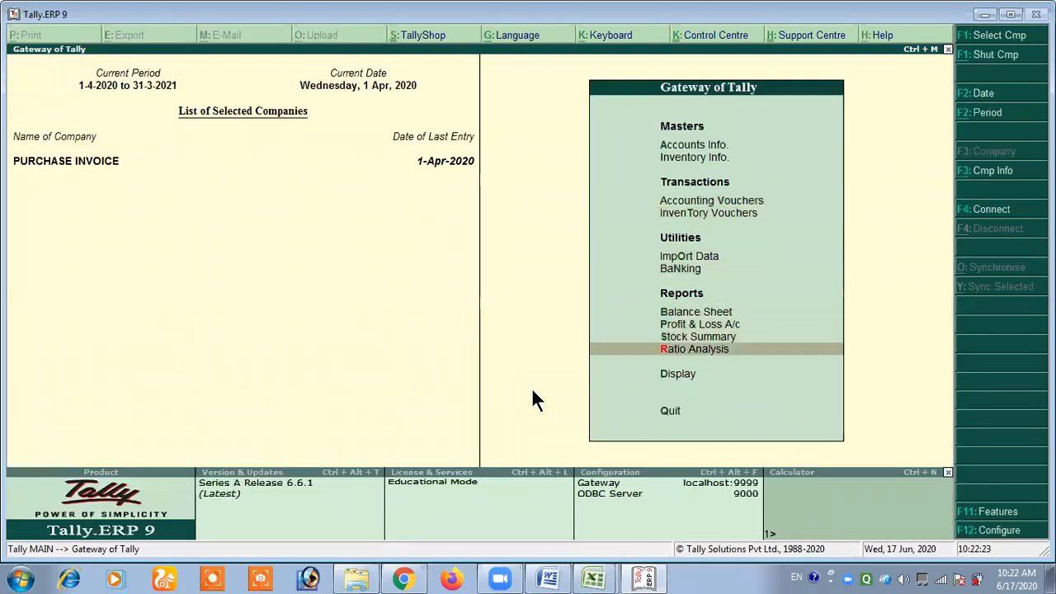
pyautogui.press('Return')
pyautogui.press('Down')
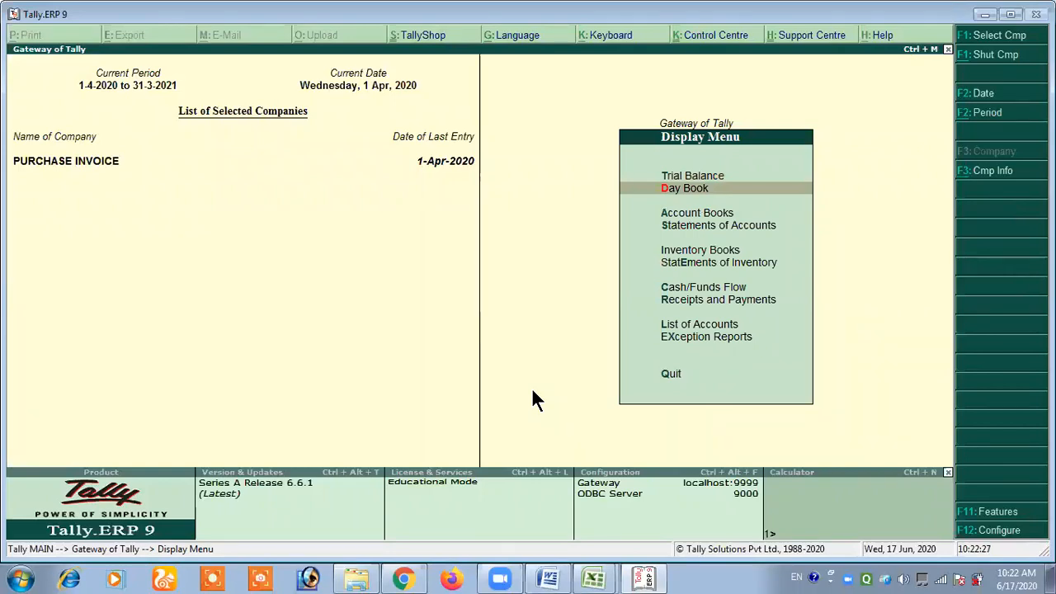
pyautogui.press('Return')
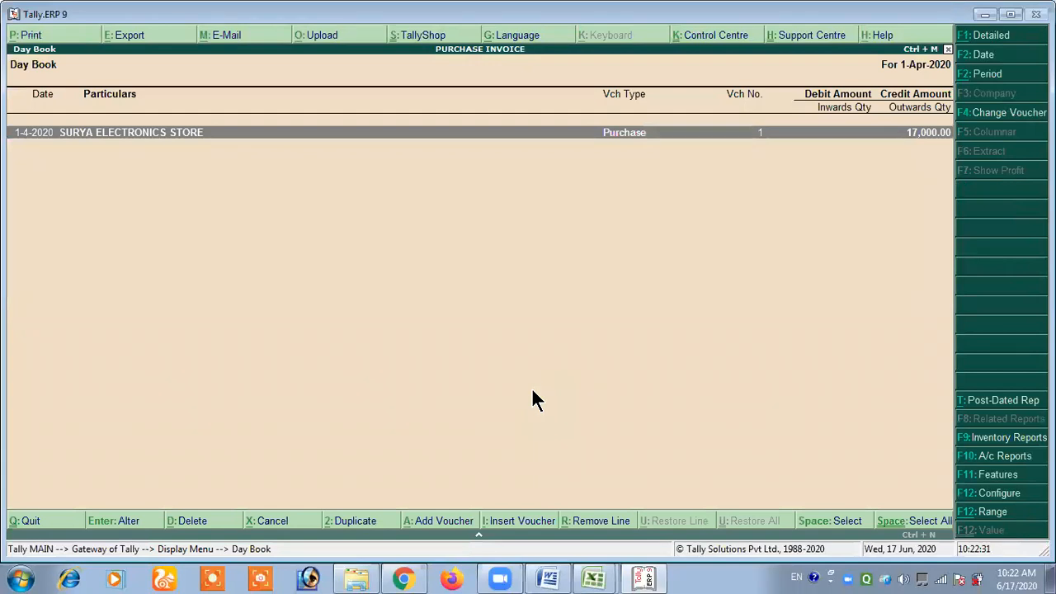
# Open the SURYA ELECTRONICS STORE purchase voucher and show its print preview enlarged
pyautogui.press('Return')
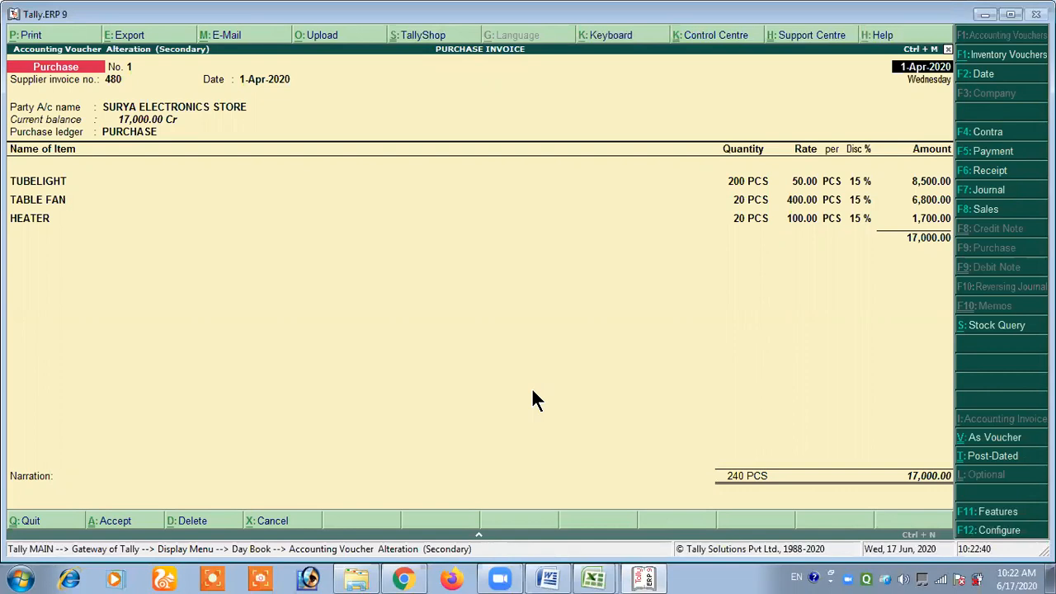
pyautogui.hotkey('alt', 'p')
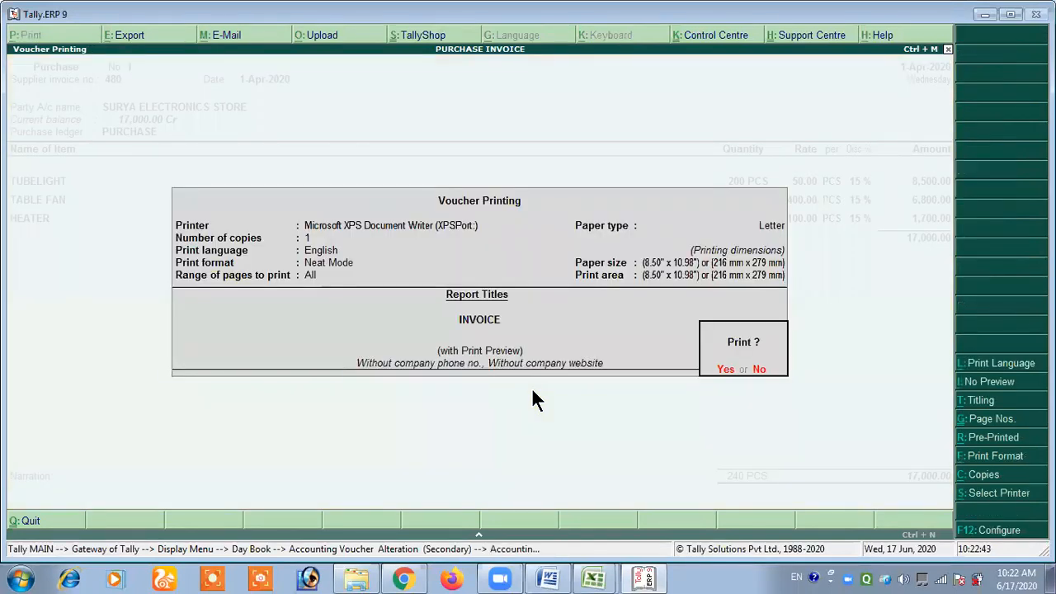
pyautogui.press('Return')
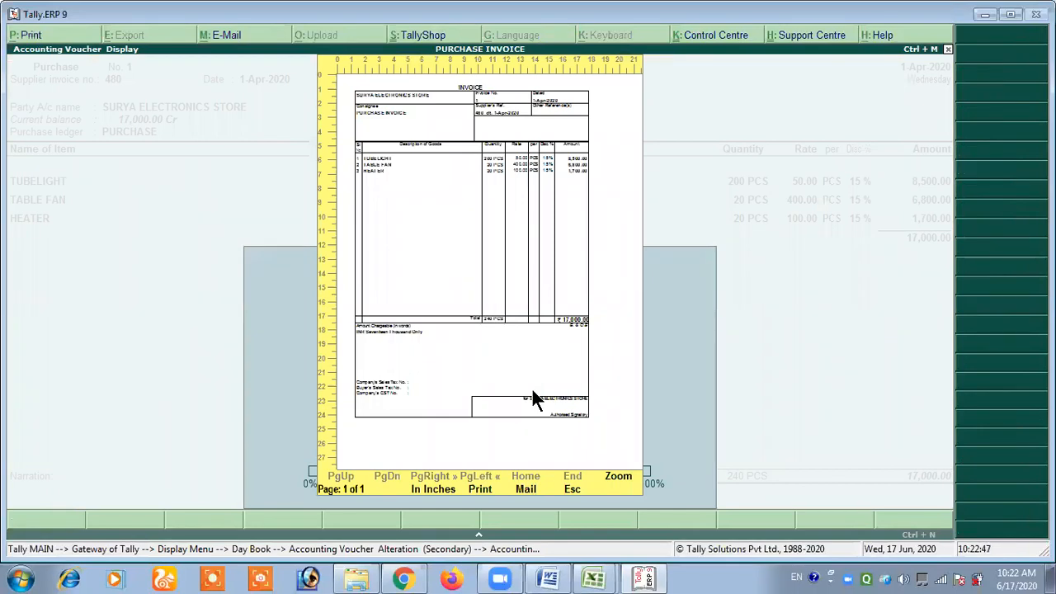
pyautogui.press('Return')
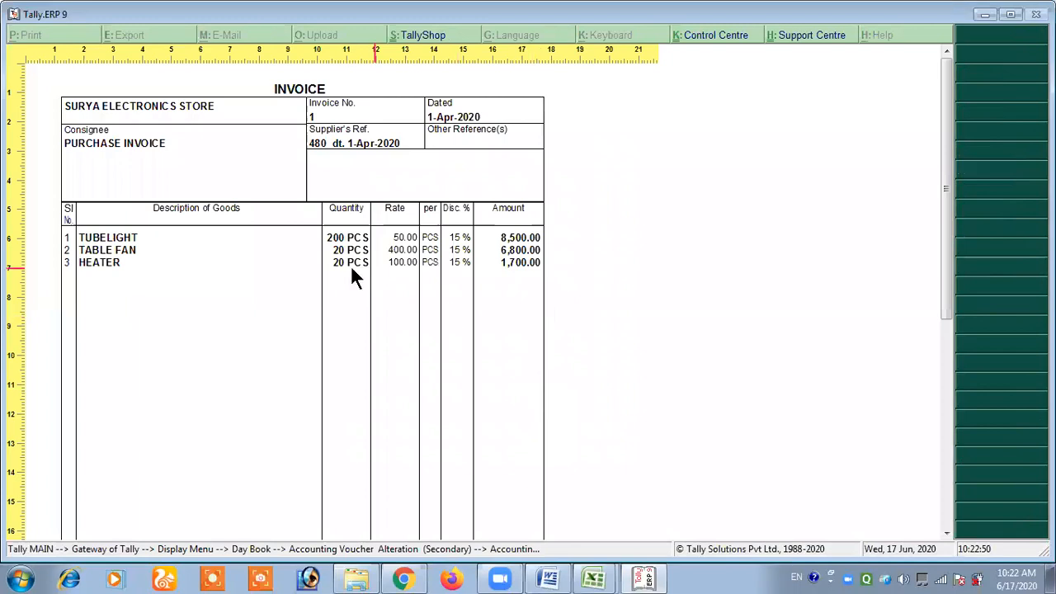
# Examine the previewed invoice's item lines, total and signature area, and close the preview back to the voucher
pyautogui.scroll(-1, 353, 275)
pyautogui.scroll(-5, 352, 281)
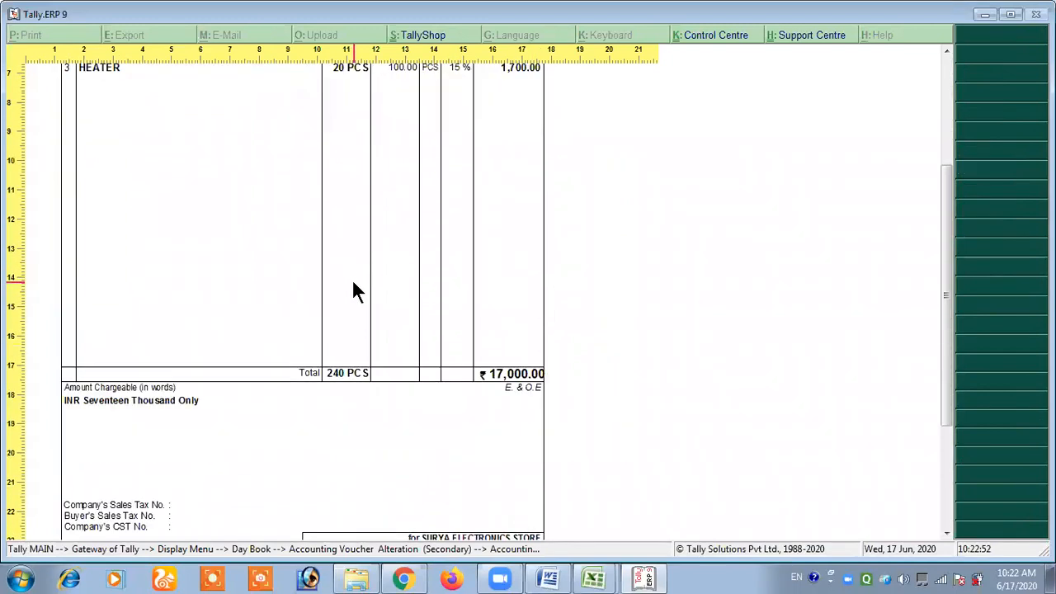
pyautogui.scroll(2, 487, 359)
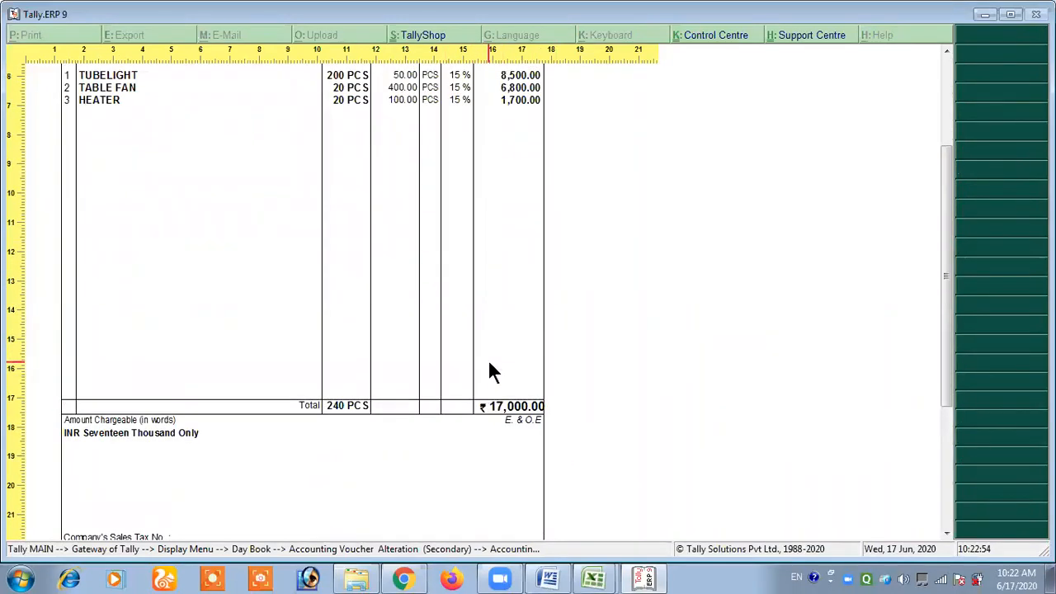
pyautogui.scroll(-3, 492, 438)
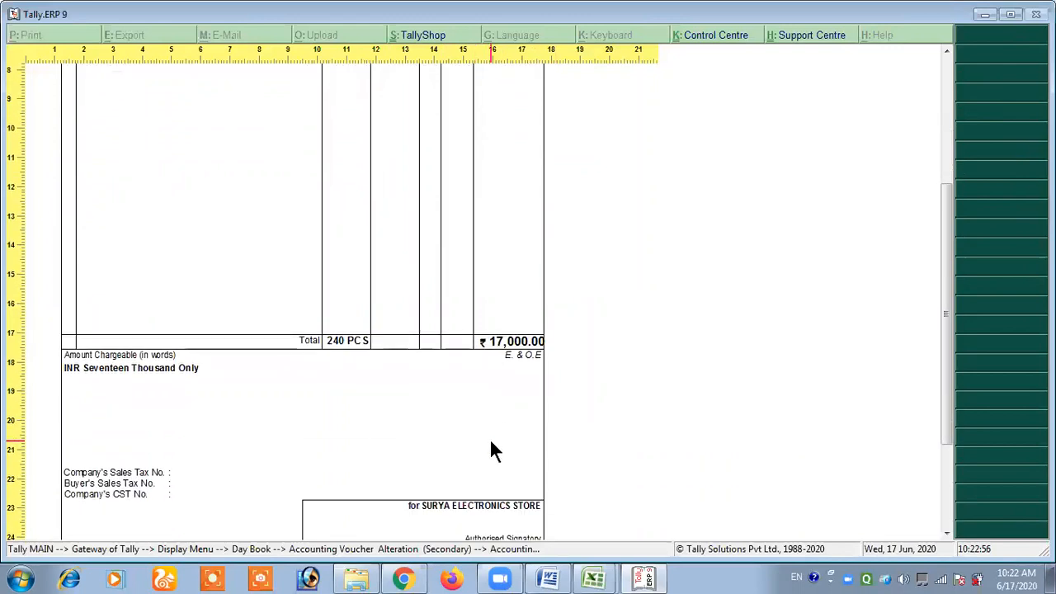
pyautogui.scroll(7, 483, 442)
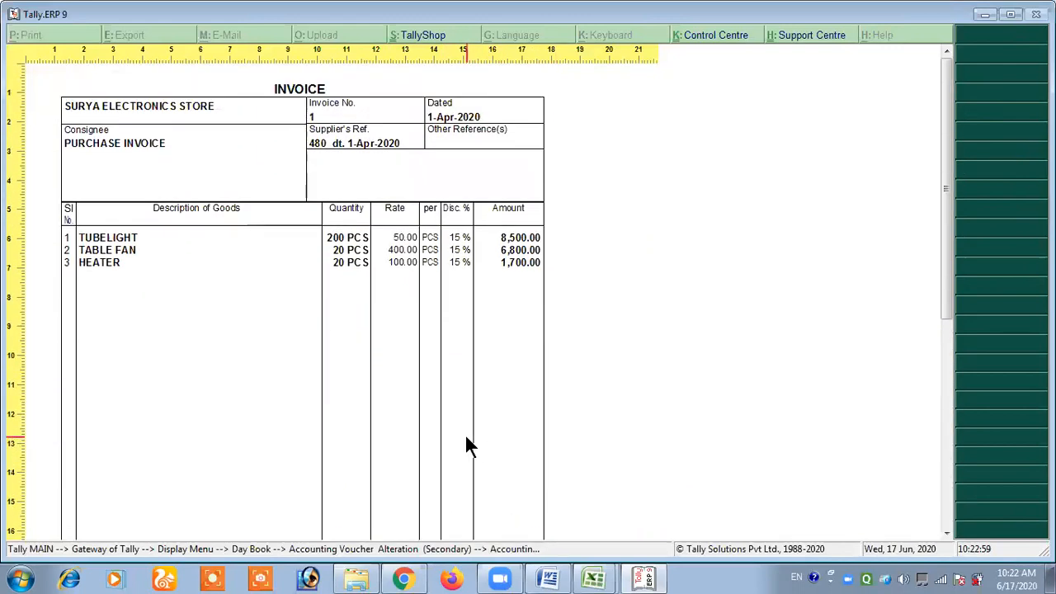
pyautogui.press('Escape')
pyautogui.press('Escape')
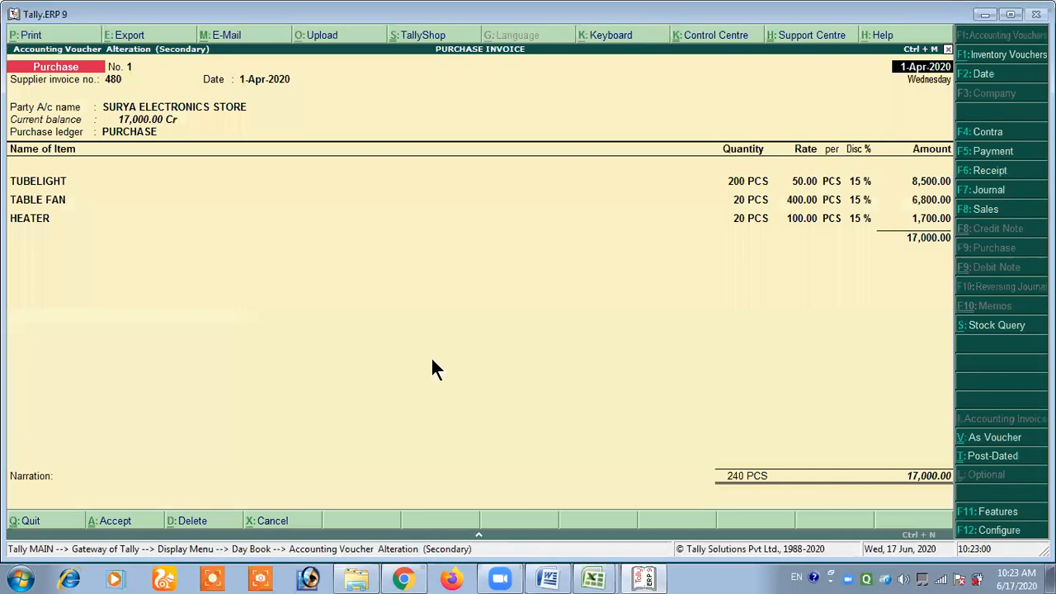